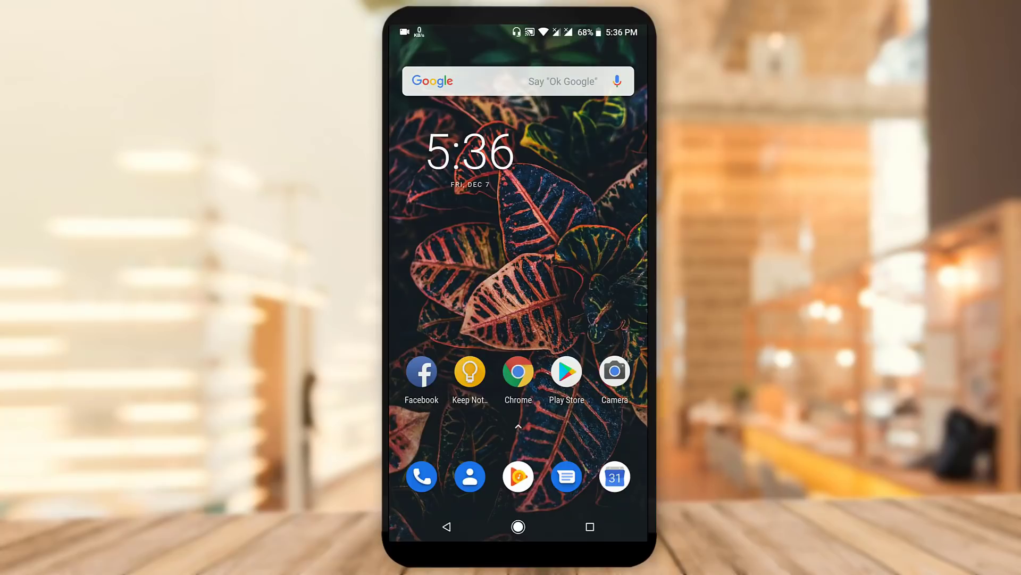
click(566, 371)
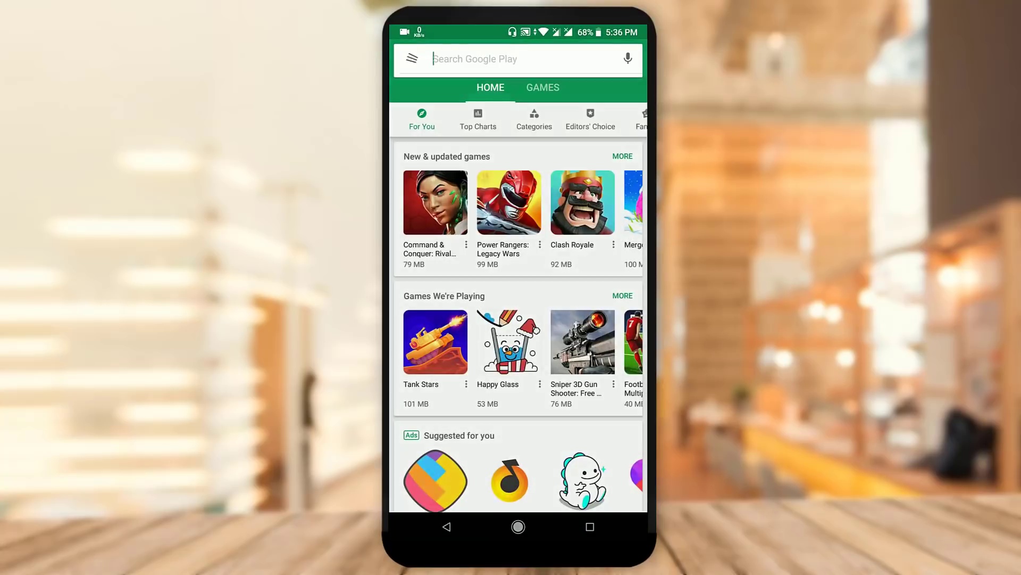
text(google seets)
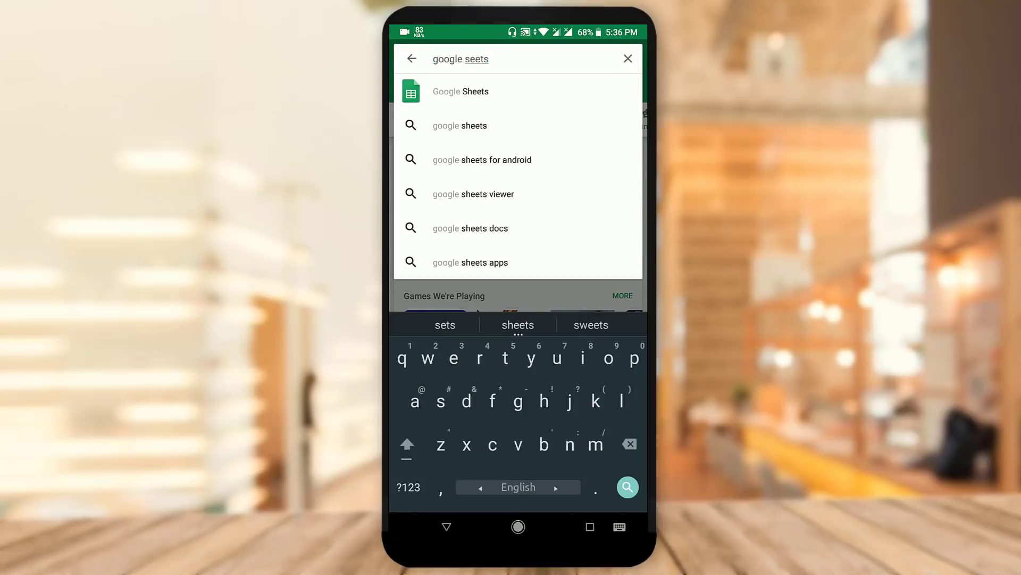
click(461, 91)
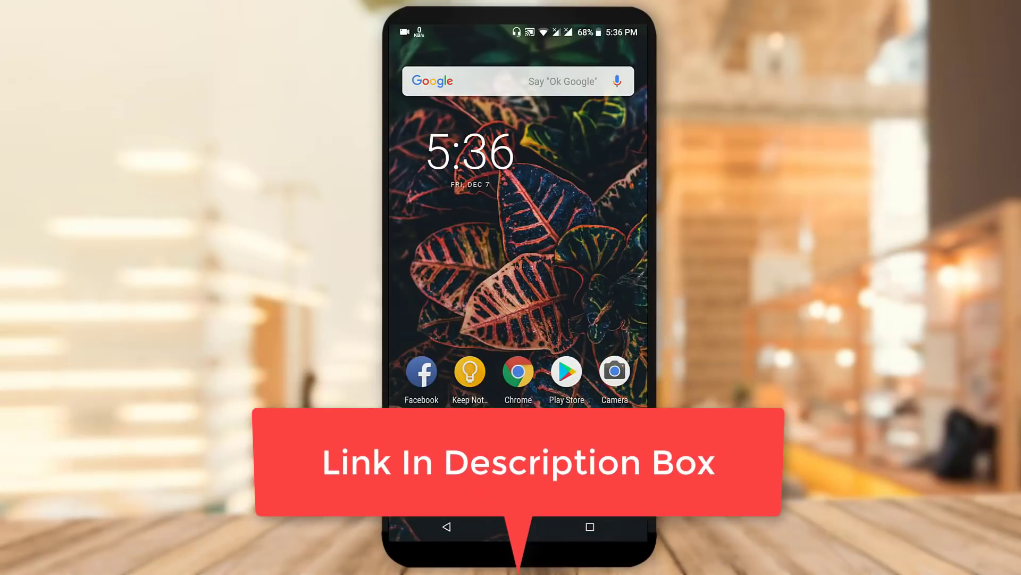
From the Gmail message, follow the Drive link to preview Meal-2018.xlsx in Chrome (just once).
drag(518, 345, 519, 133)
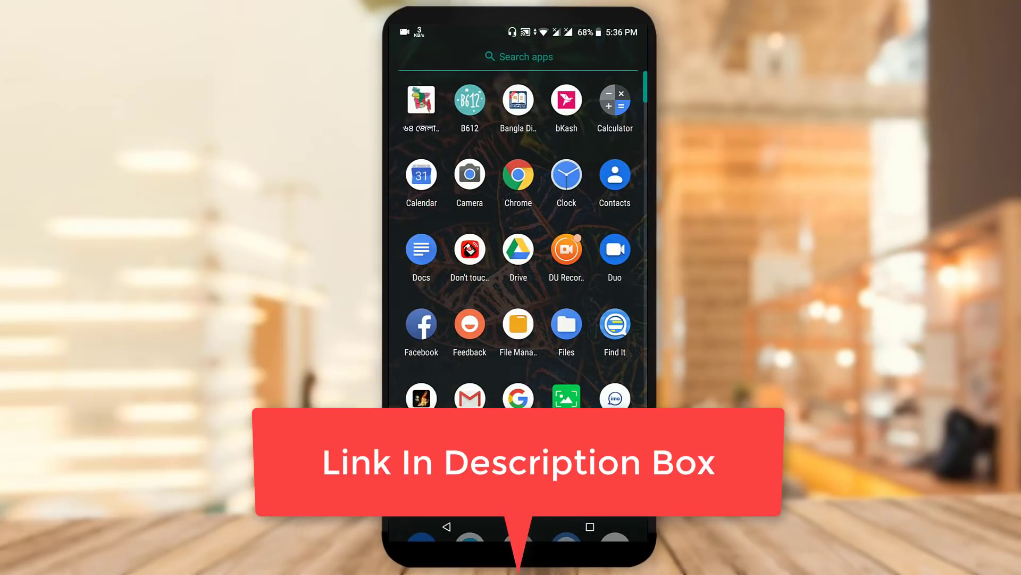
scroll(519, 239, down, 3)
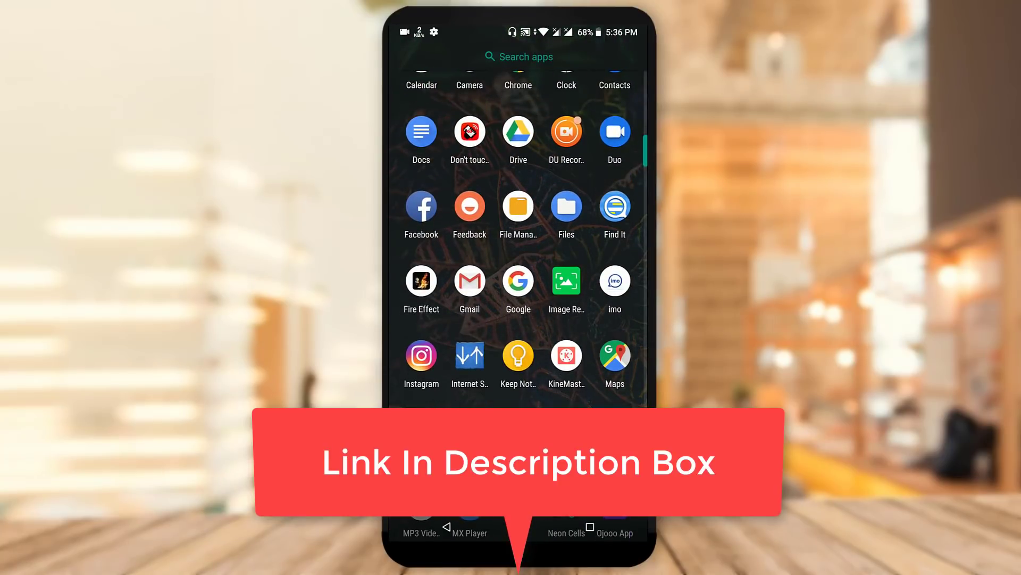
click(470, 281)
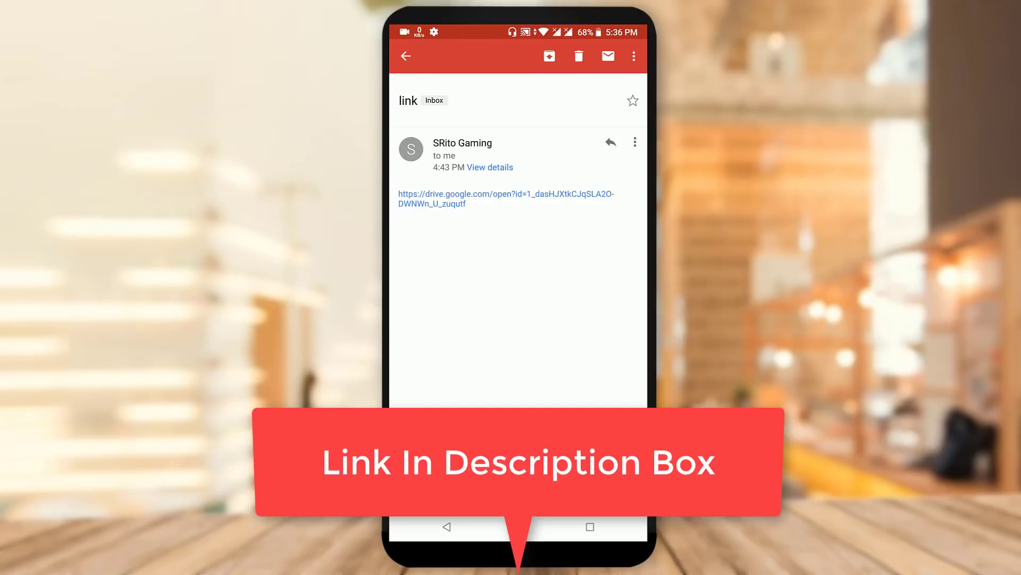
click(505, 194)
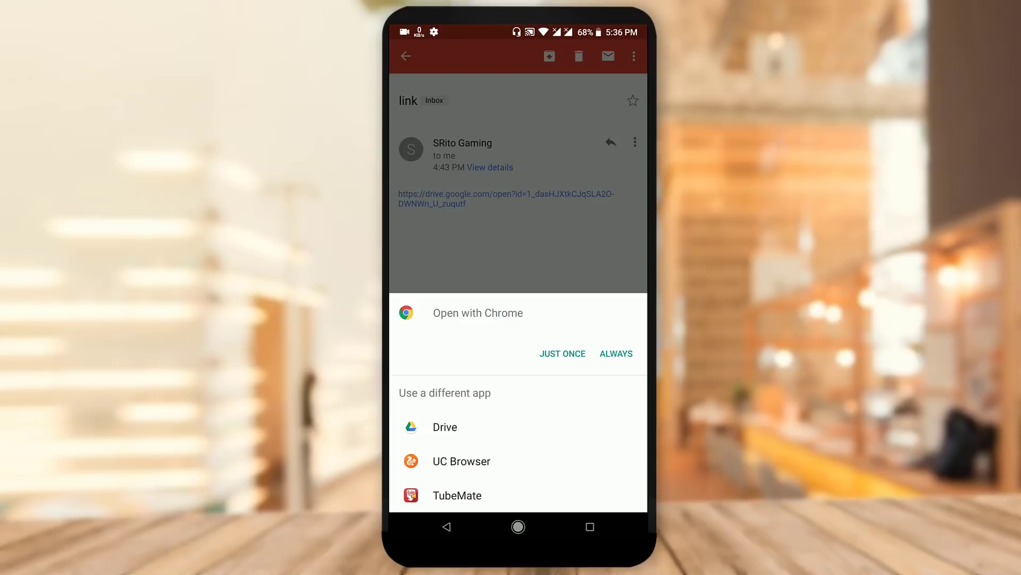
click(562, 353)
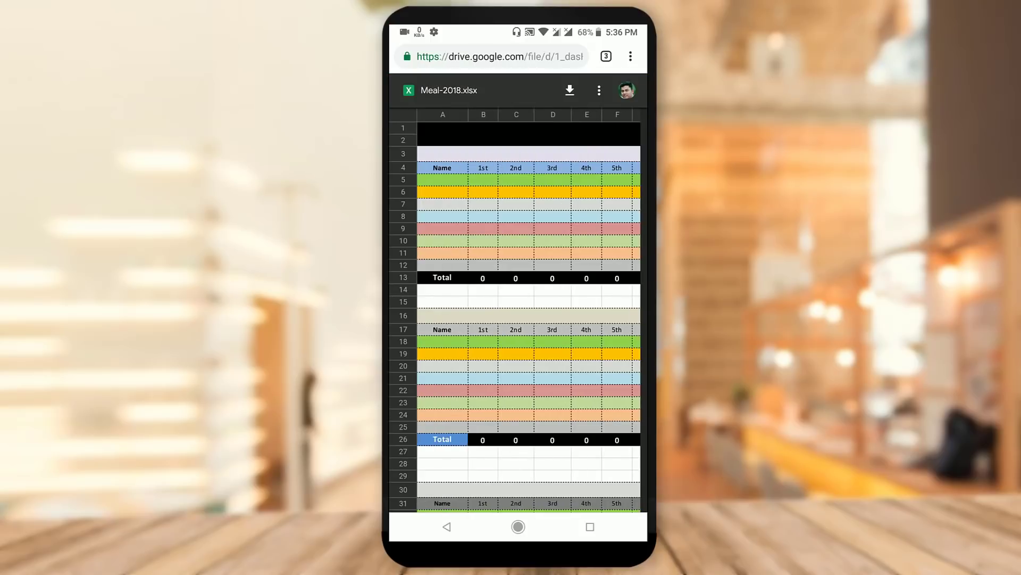
Download Meal-2018.xlsx through Chrome, then go back to the phone's full app list.
click(570, 89)
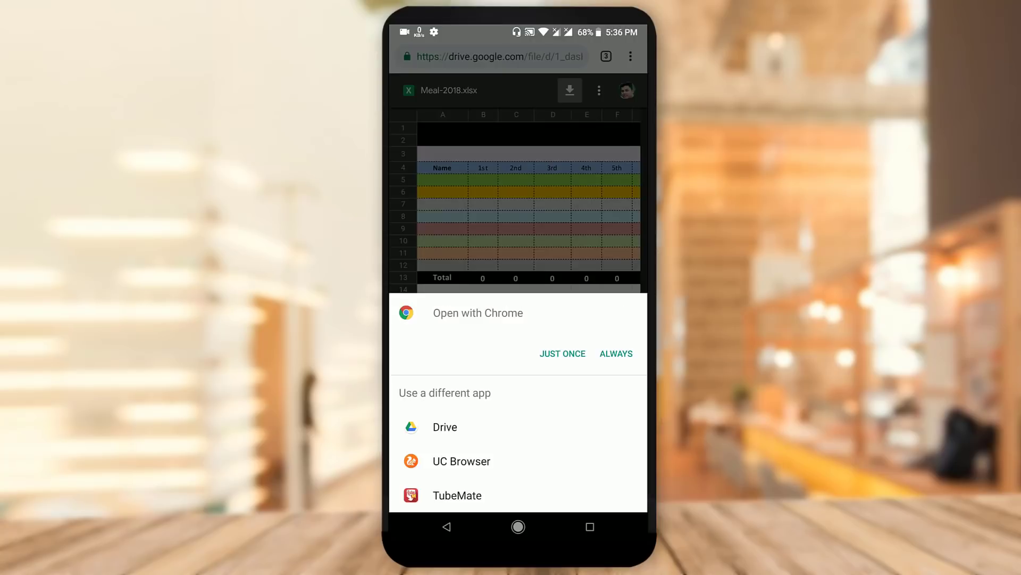
click(562, 353)
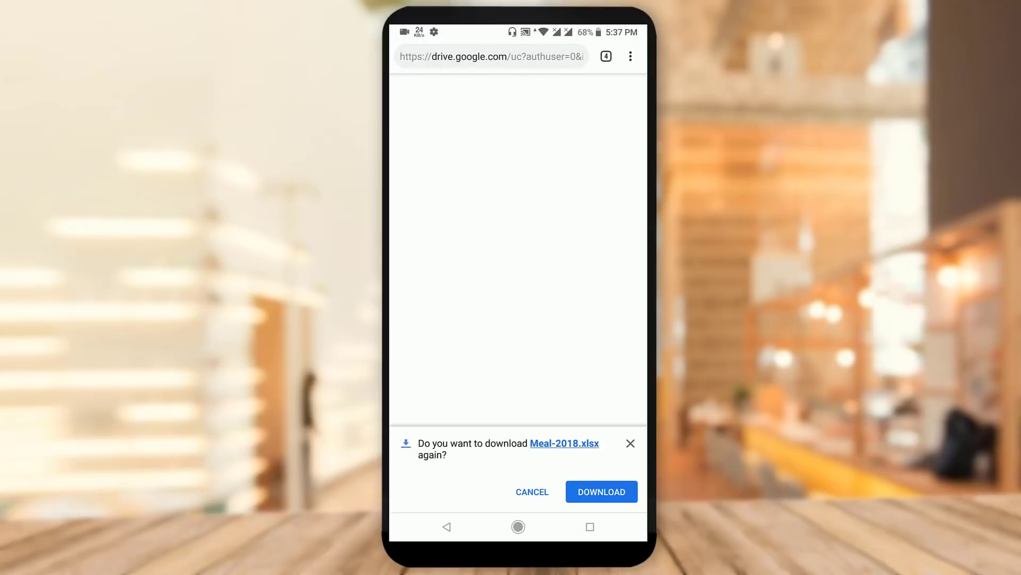
click(518, 527)
drag(518, 452, 519, 213)
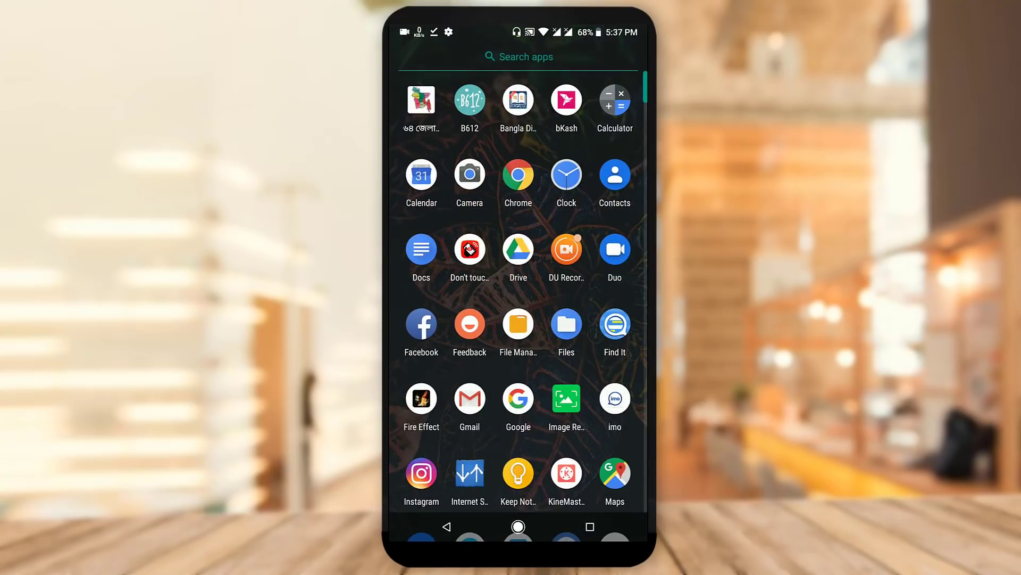
In File Manager's Download folder, open the downloaded Meal-2018.xlsx.
click(519, 324)
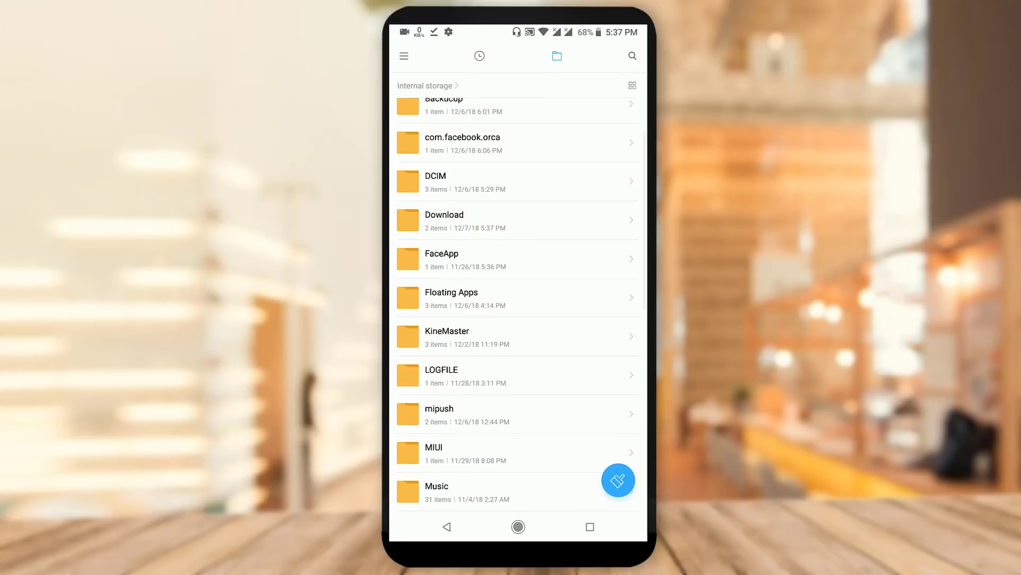
scroll(519, 304, down, 5)
click(445, 220)
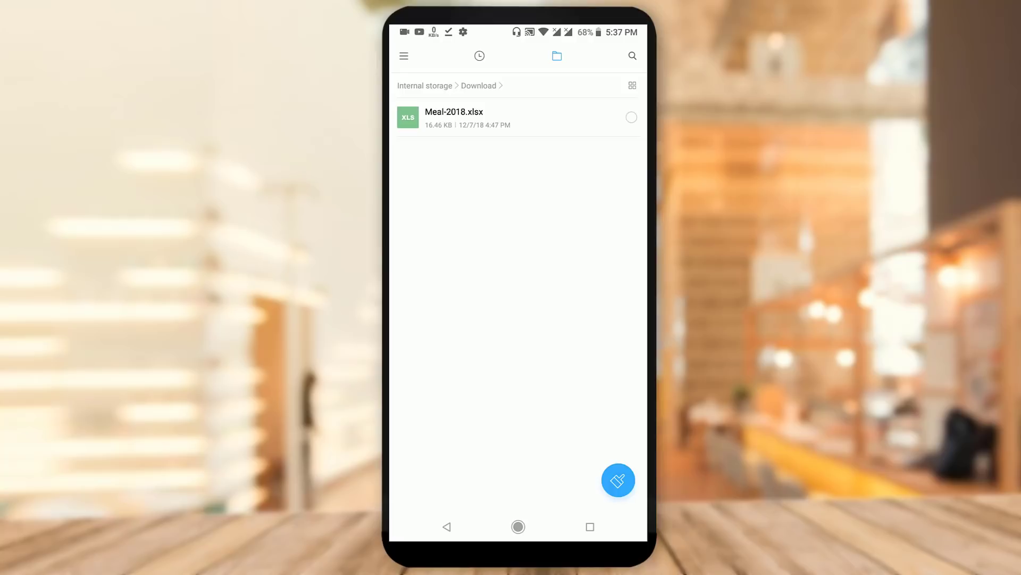
click(454, 117)
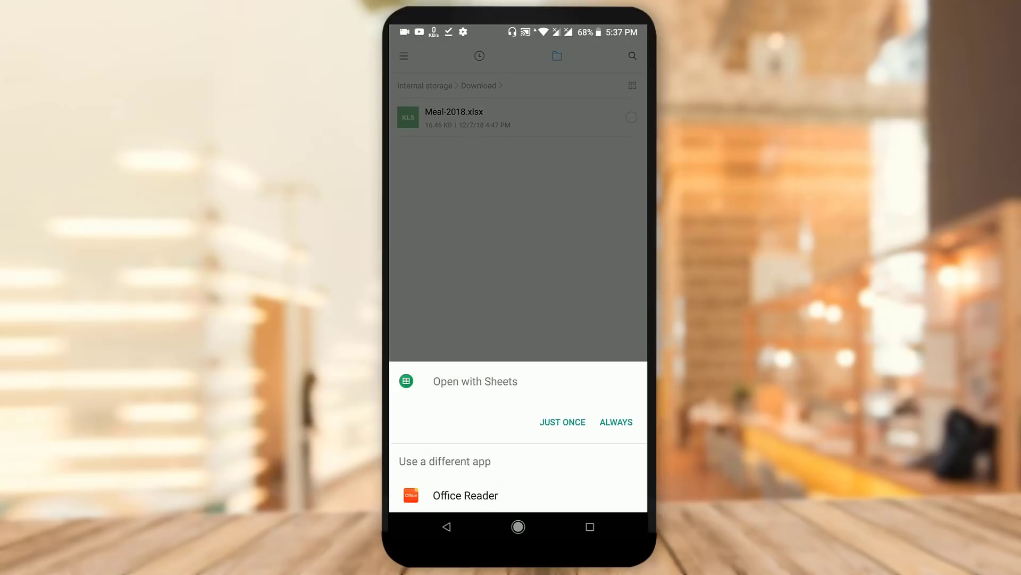
Open the file in Sheets and scroll through the December-2018 meal and bazar grids.
click(563, 421)
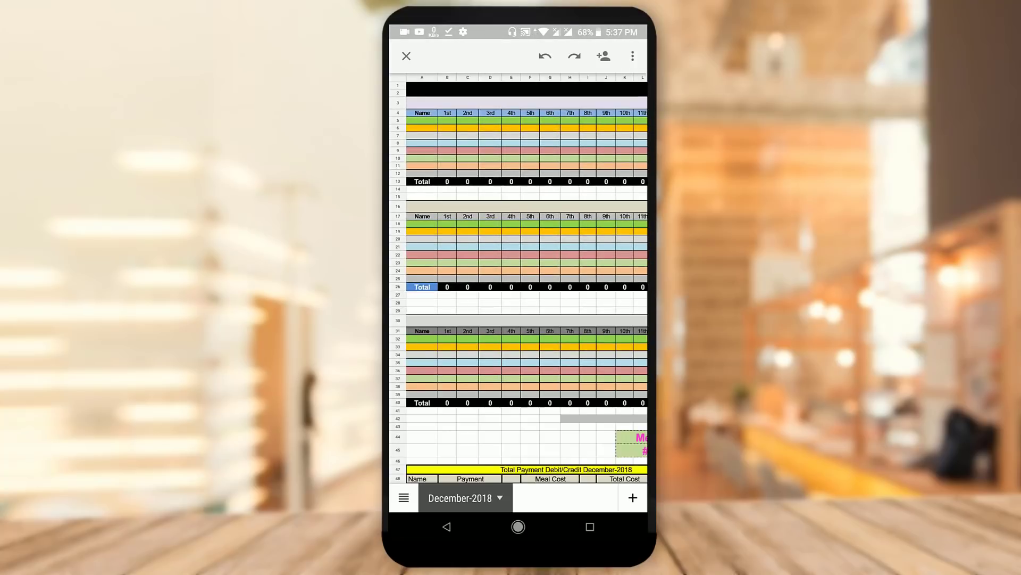
scroll(519, 276, down, 2)
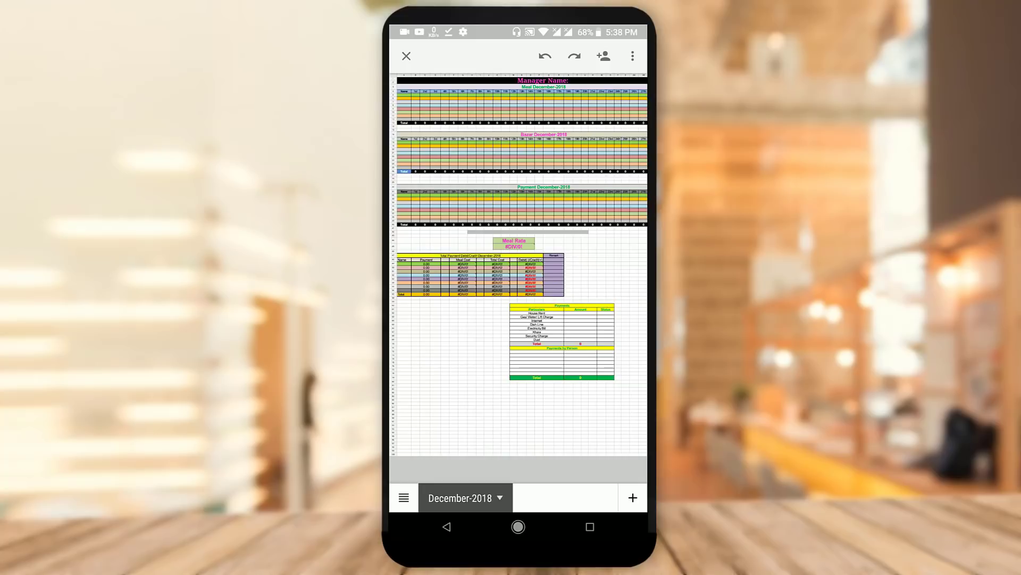
scroll(519, 266, up, 3)
scroll(519, 266, up, 3)
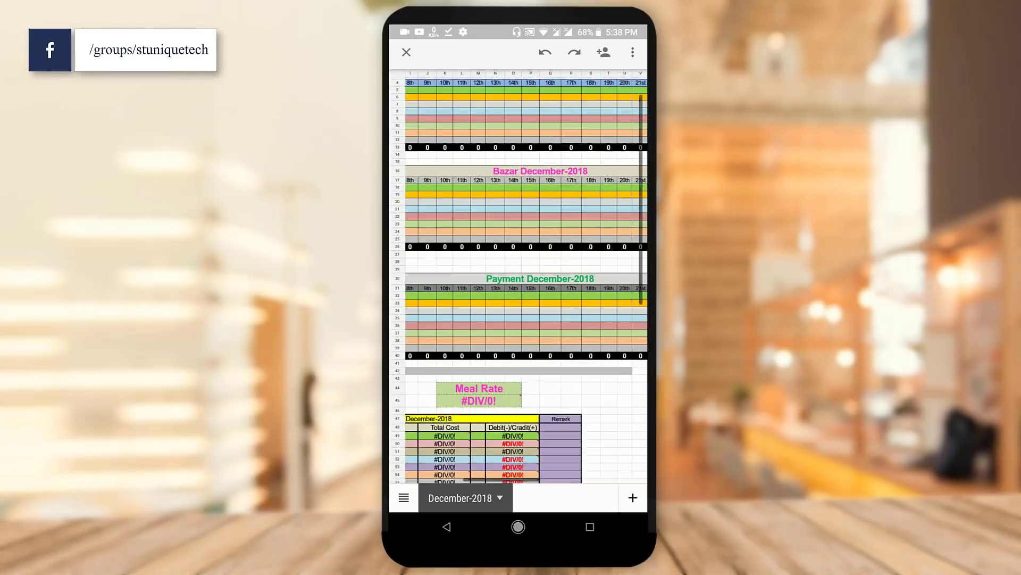
scroll(519, 266, up, 3)
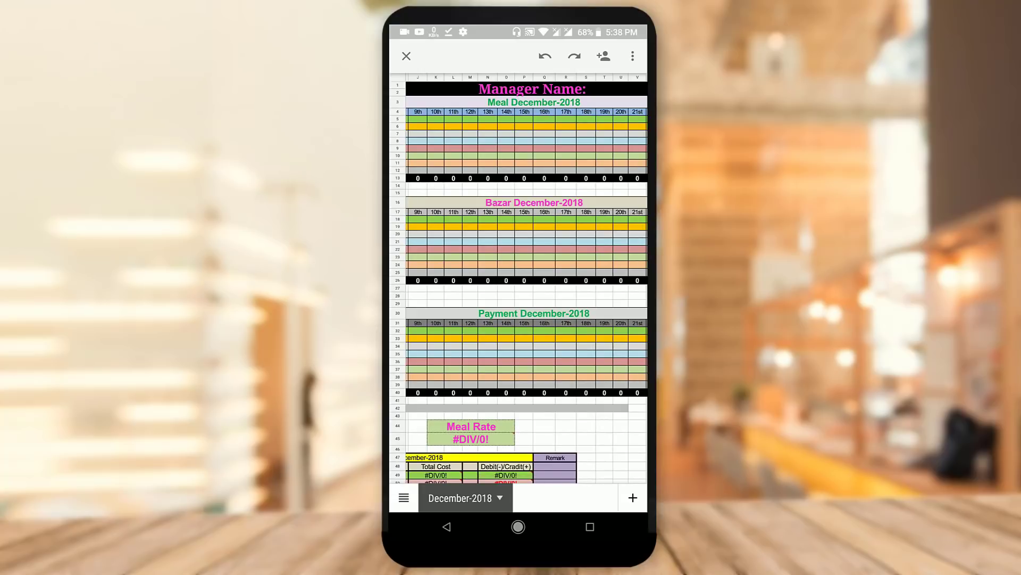
scroll(518, 277, left, 5)
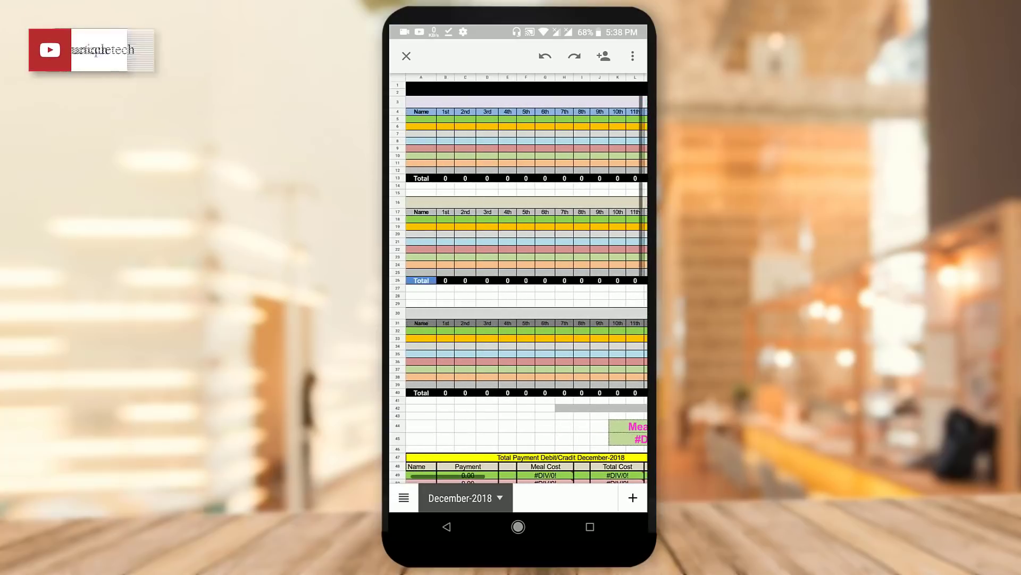
scroll(519, 277, right, 5)
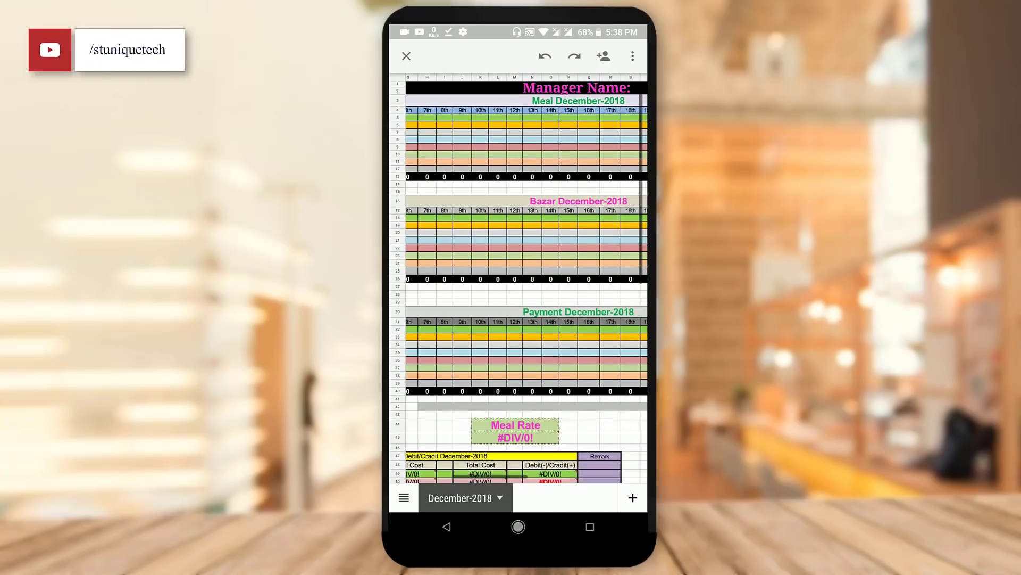
scroll(519, 277, down, 3)
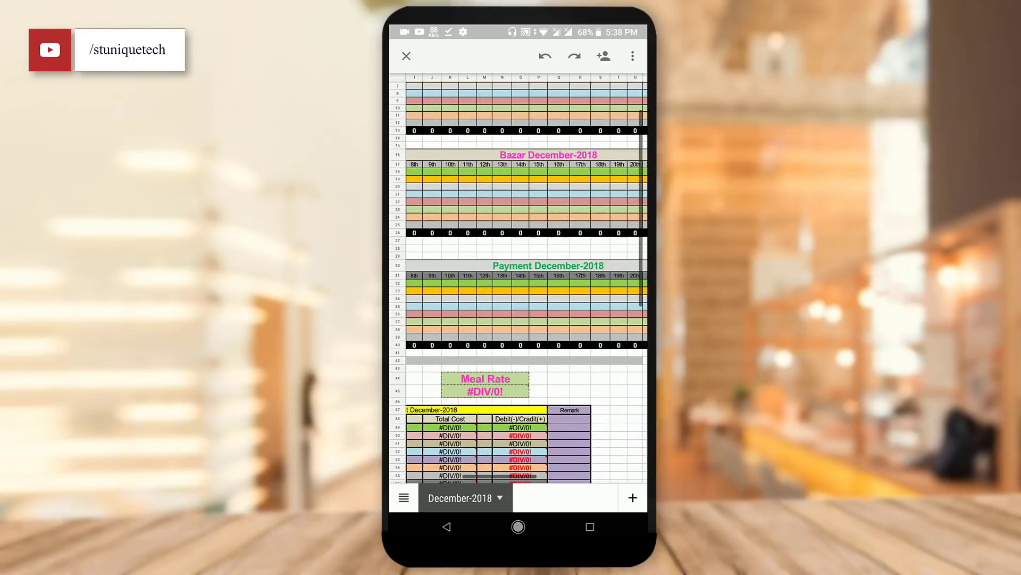
scroll(519, 277, down, 2)
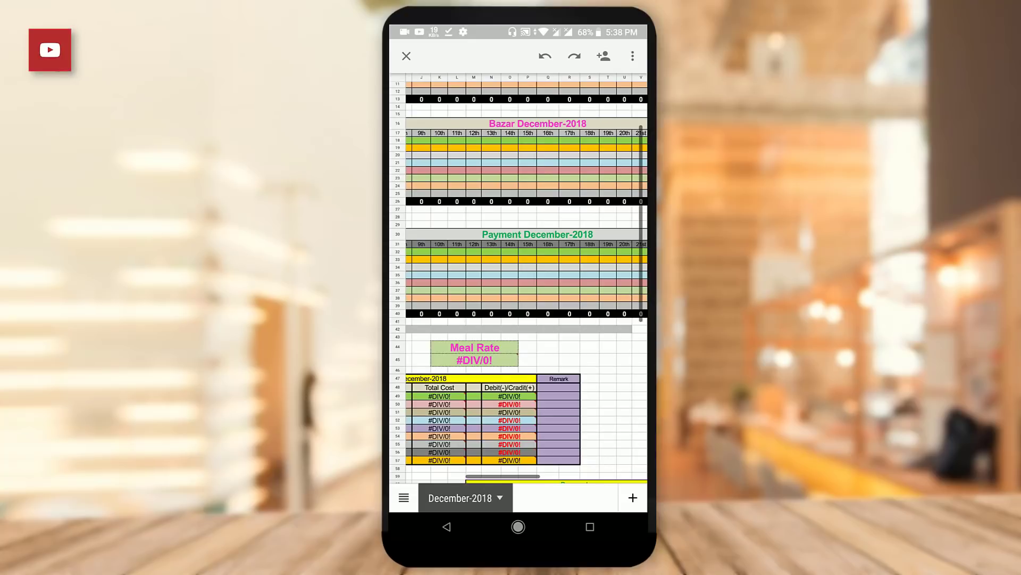
scroll(518, 277, down, 1)
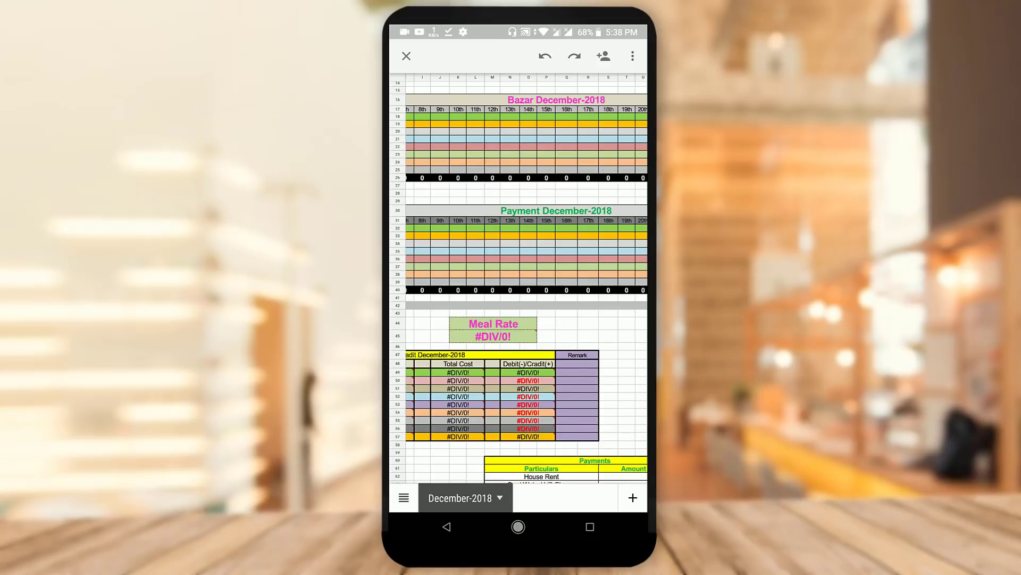
scroll(519, 276, down, 5)
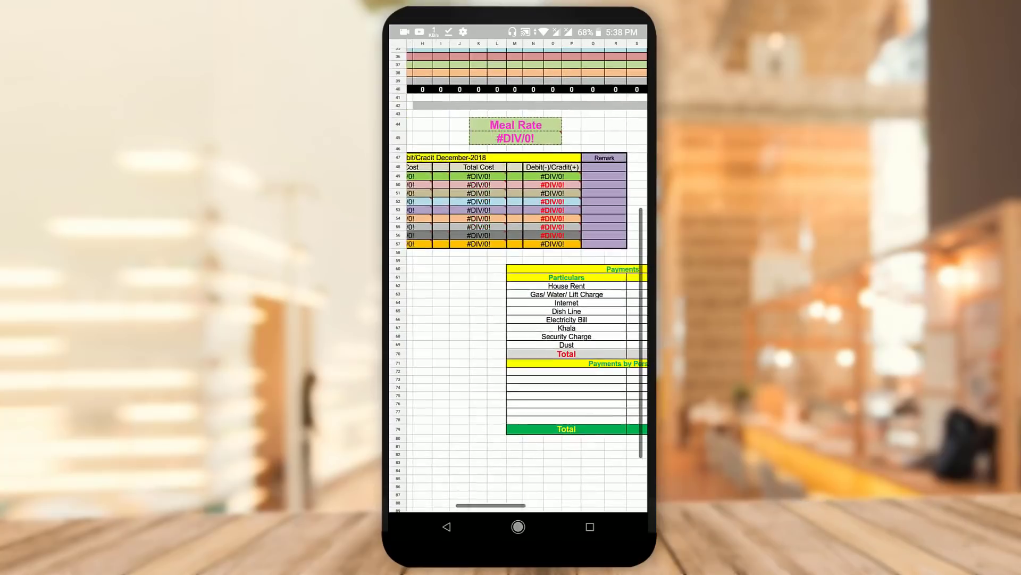
scroll(519, 277, left, 3)
scroll(519, 277, up, 1)
scroll(519, 277, left, 2)
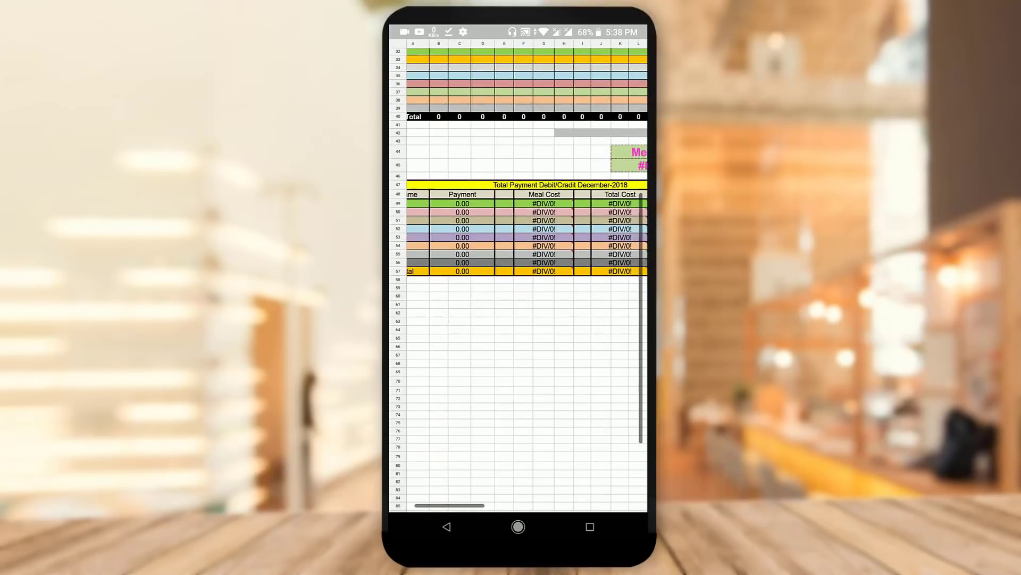
scroll(519, 277, right, 2)
scroll(519, 276, right, 2)
scroll(518, 276, up, 1)
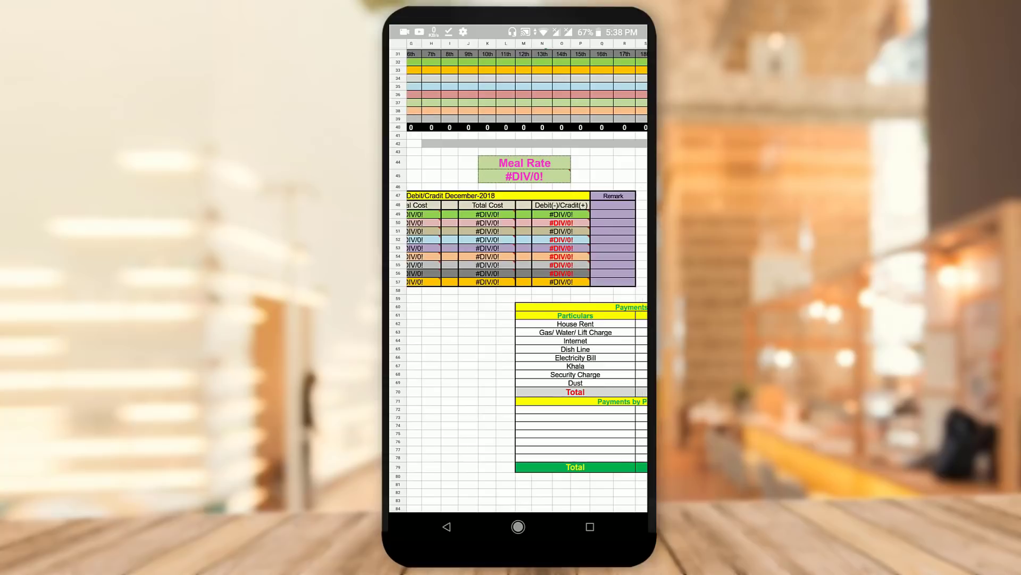
Pan across to review the Payments, Remark and balance tables.
mouse_move(479, 320)
mouse_down()
mouse_move(570, 319)
mouse_move(474, 255)
mouse_up()
drag(532, 266, 441, 261)
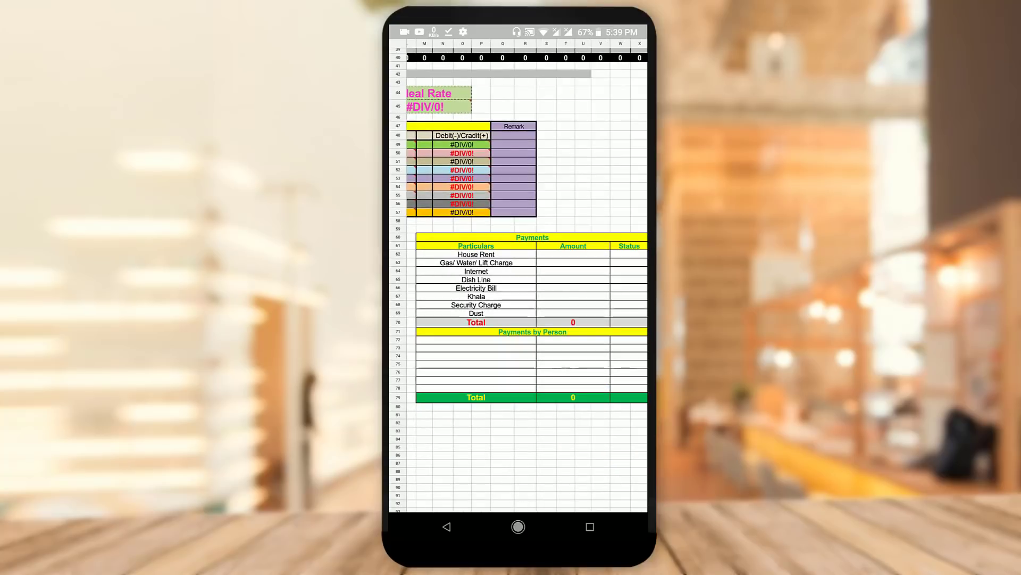
scroll(518, 276, down, 2)
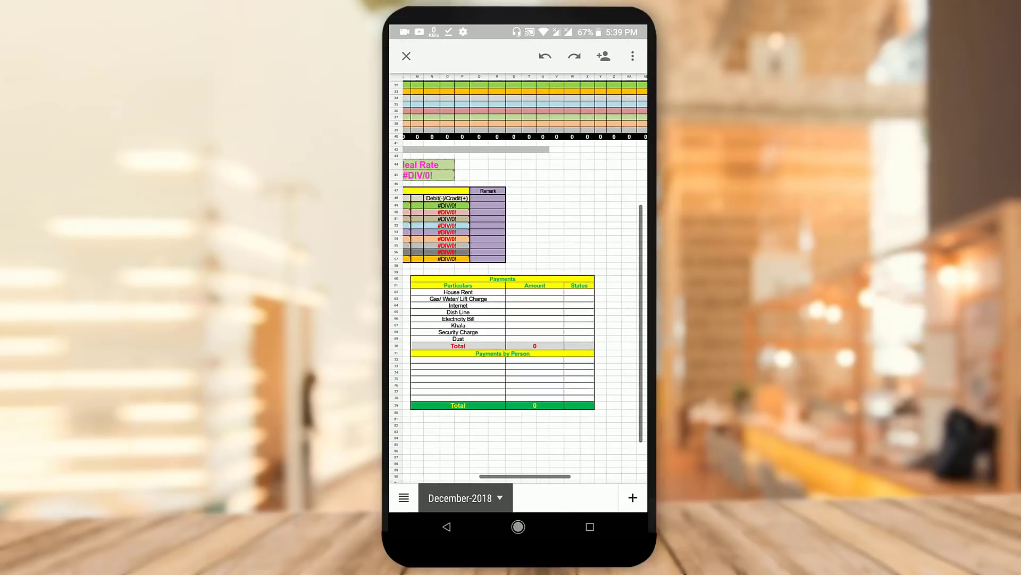
scroll(500, 298, up, 3)
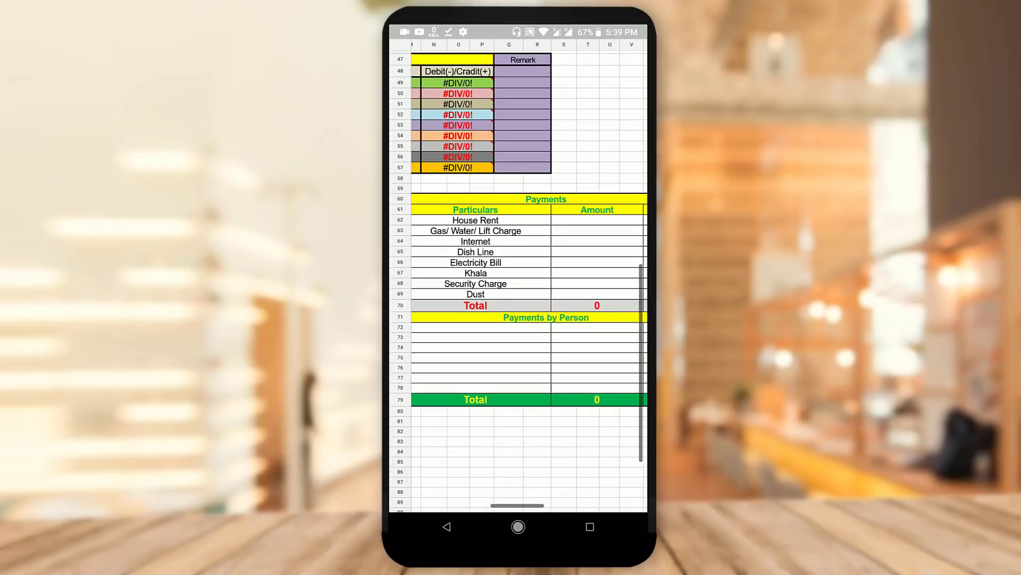
scroll(519, 274, right, 2)
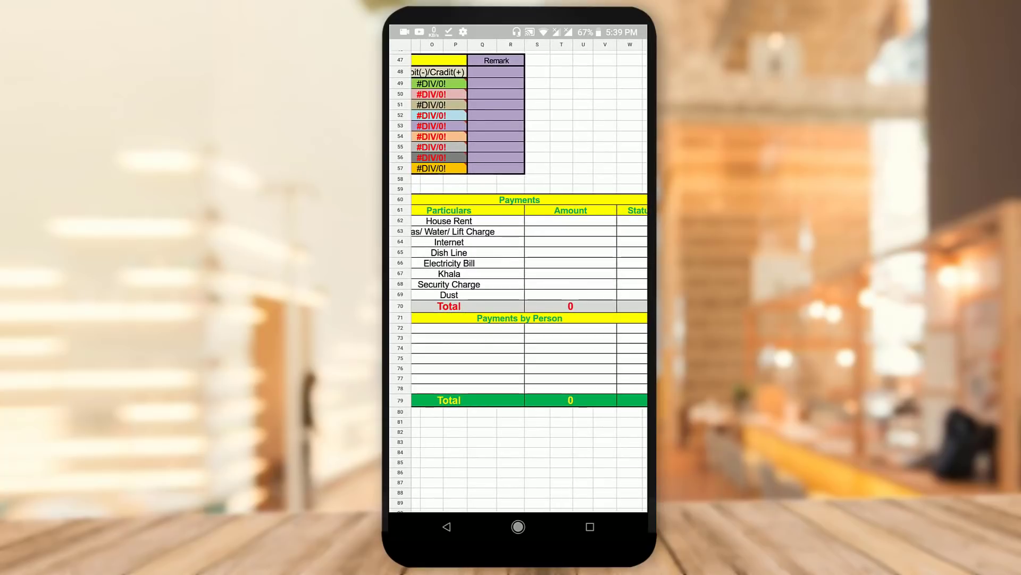
scroll(518, 274, left, 2)
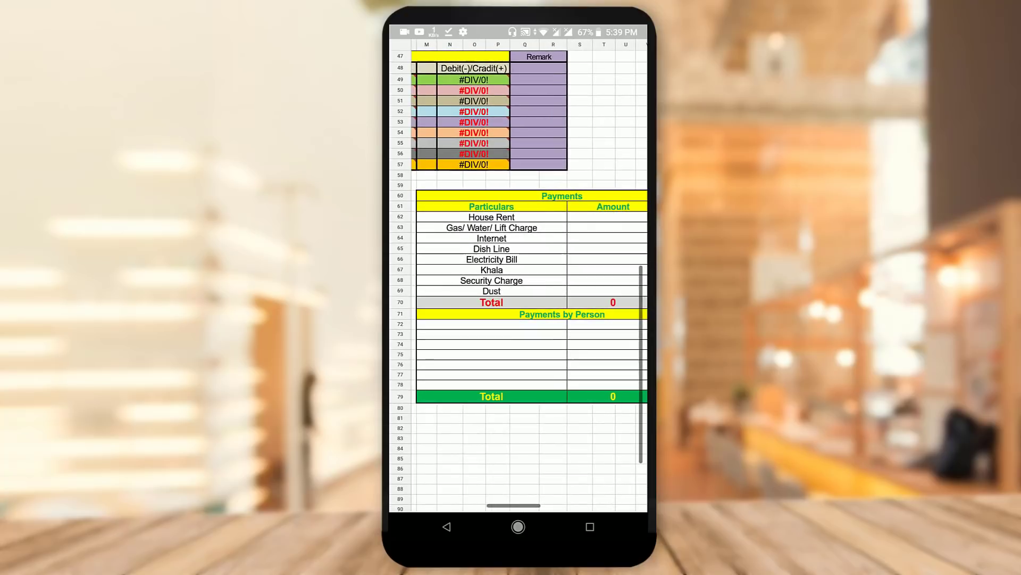
scroll(518, 275, right, 3)
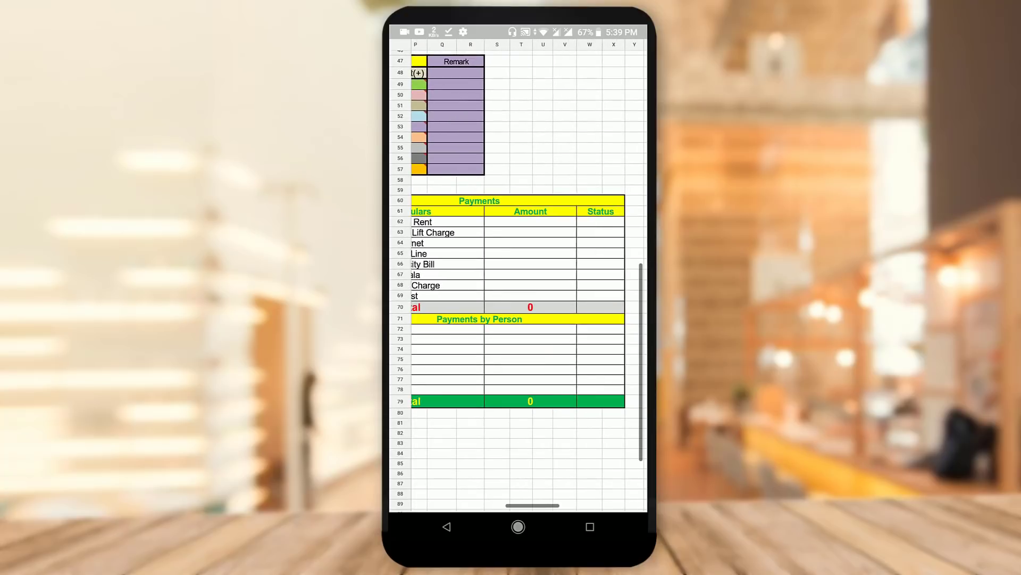
scroll(519, 274, left, 5)
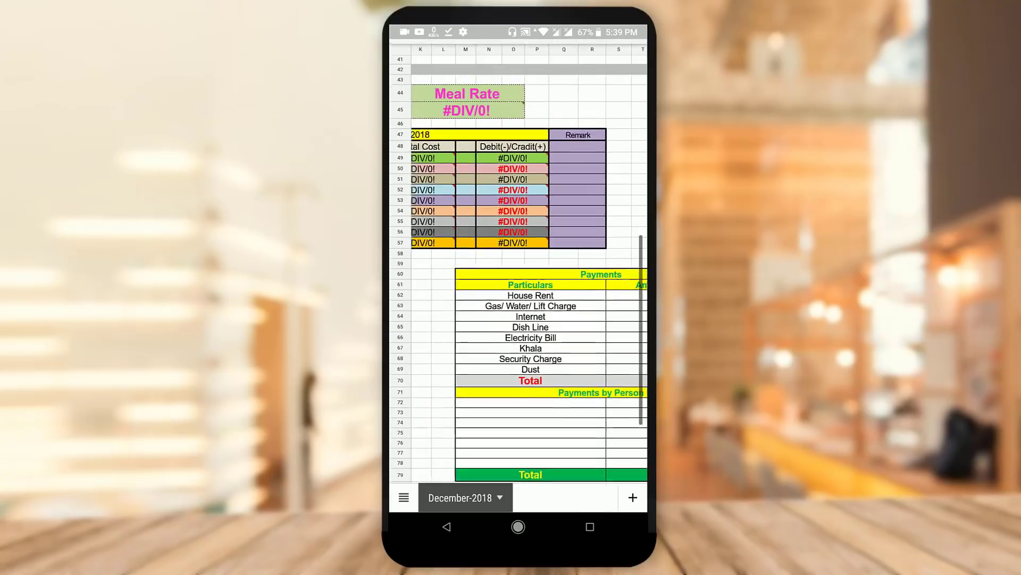
scroll(519, 275, up, 10)
scroll(519, 276, down, 3)
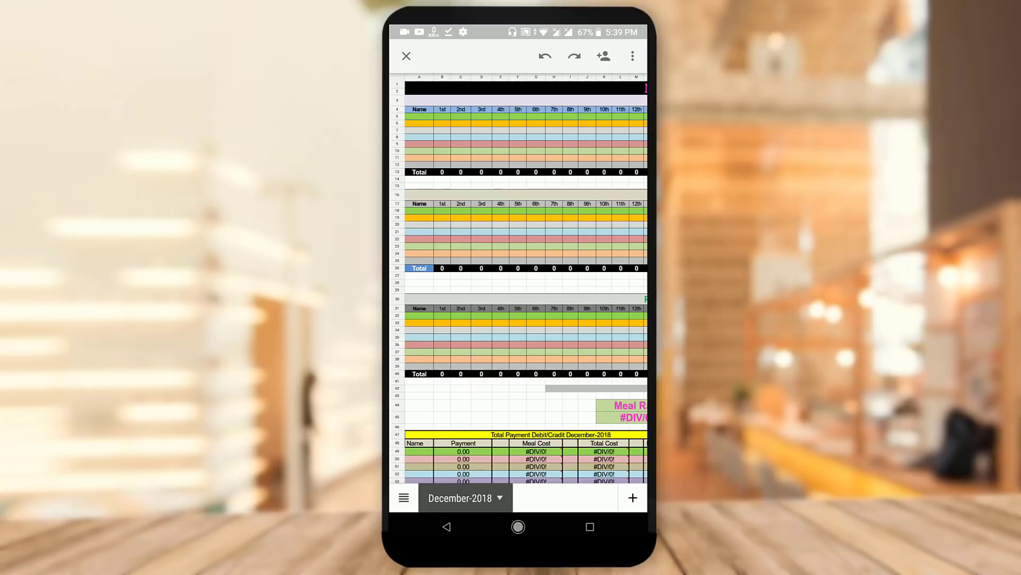
scroll(518, 277, down, 2)
scroll(519, 277, up, 5)
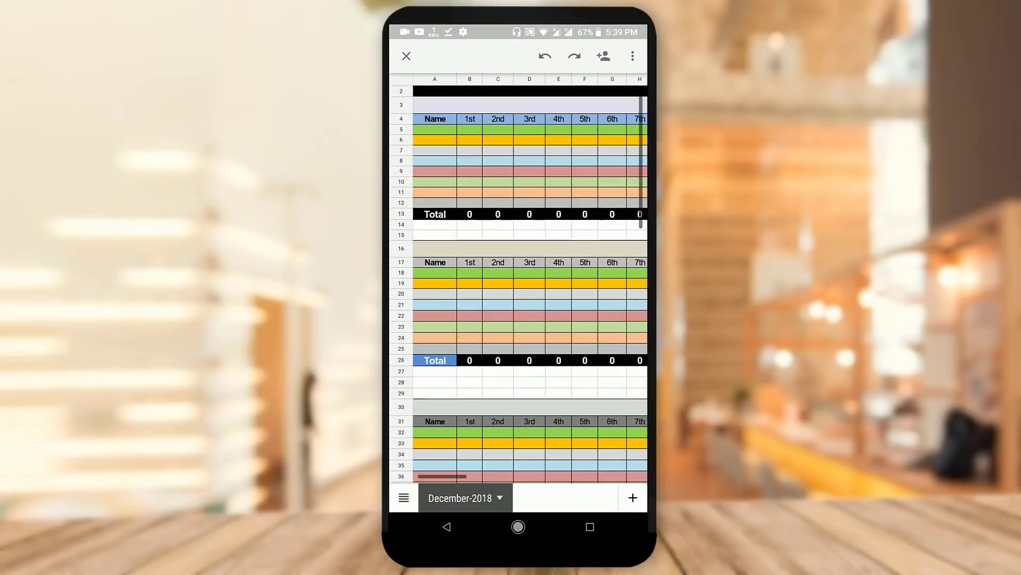
scroll(519, 277, down, 5)
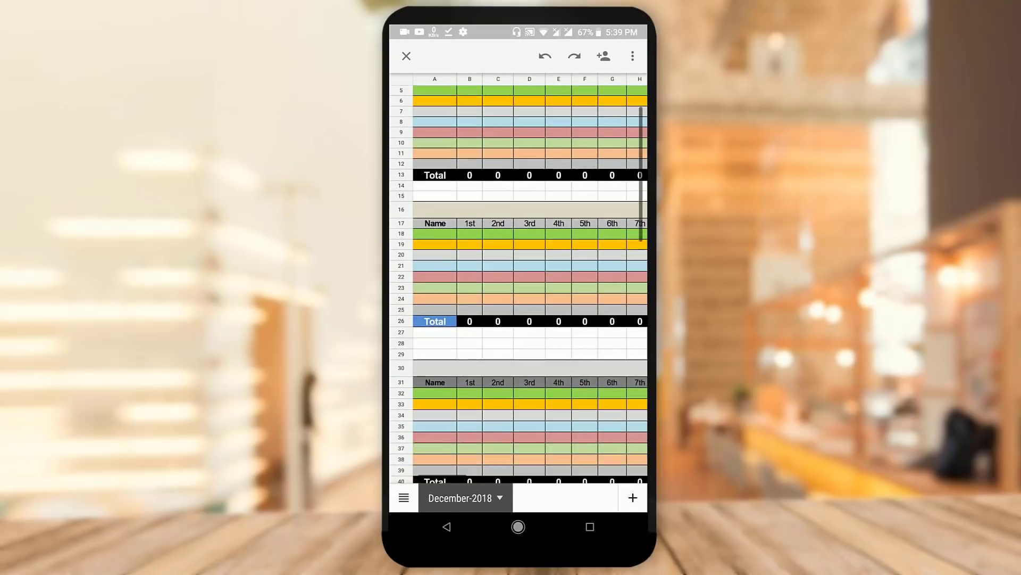
scroll(518, 277, up, 5)
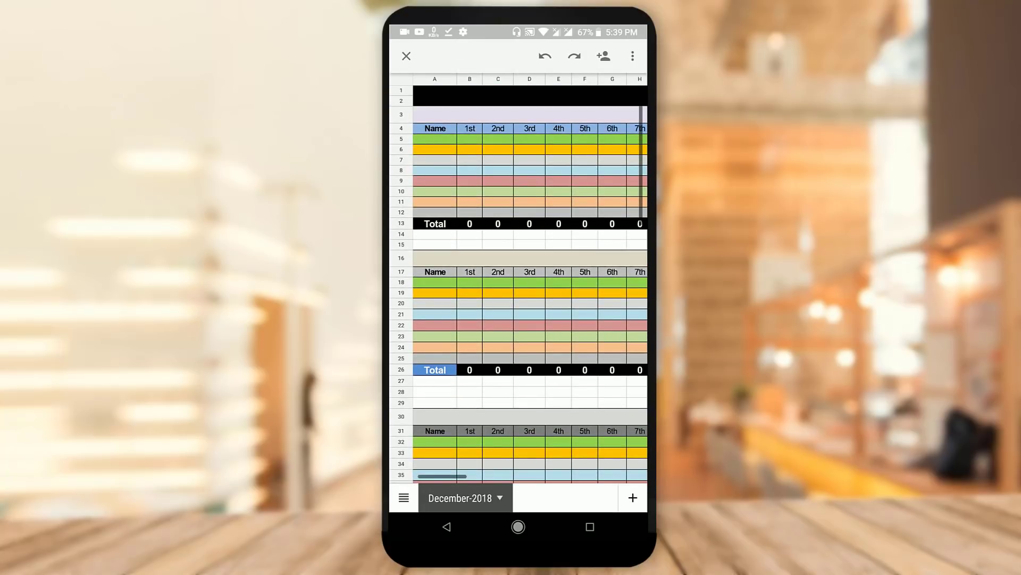
Enter names A and B in cells A5 and A6 of the meal table.
click(434, 139)
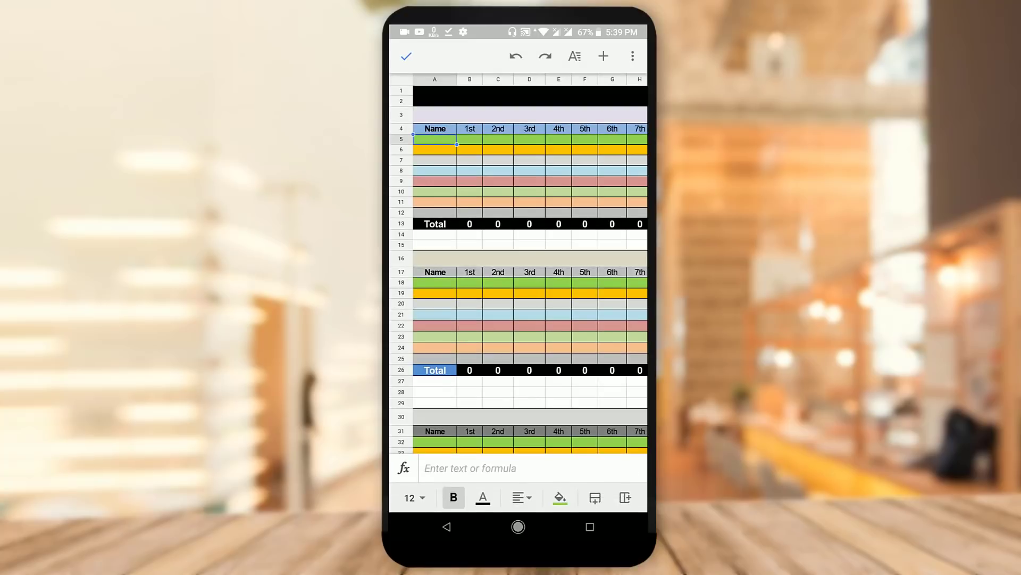
click(468, 468)
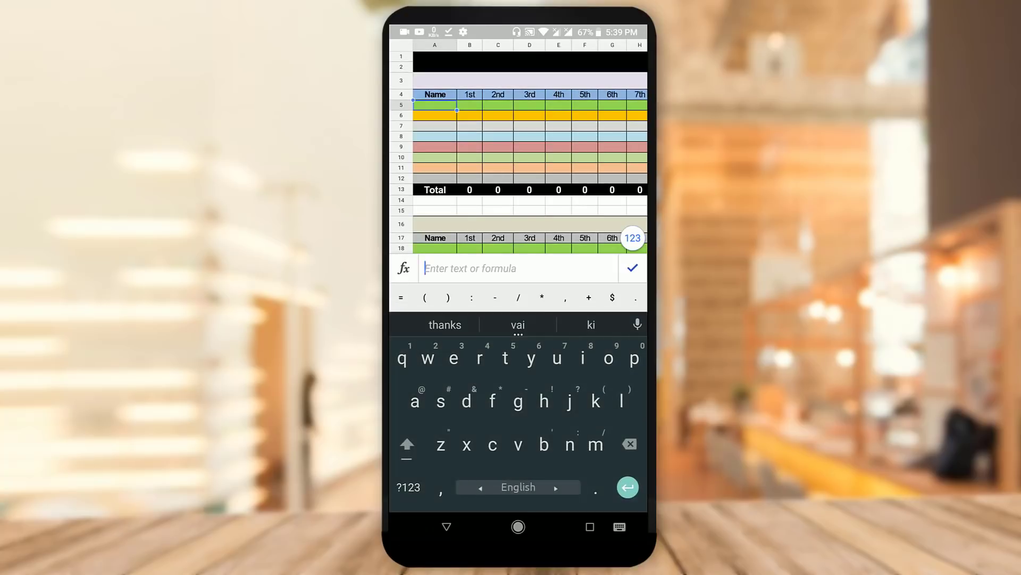
text(A)
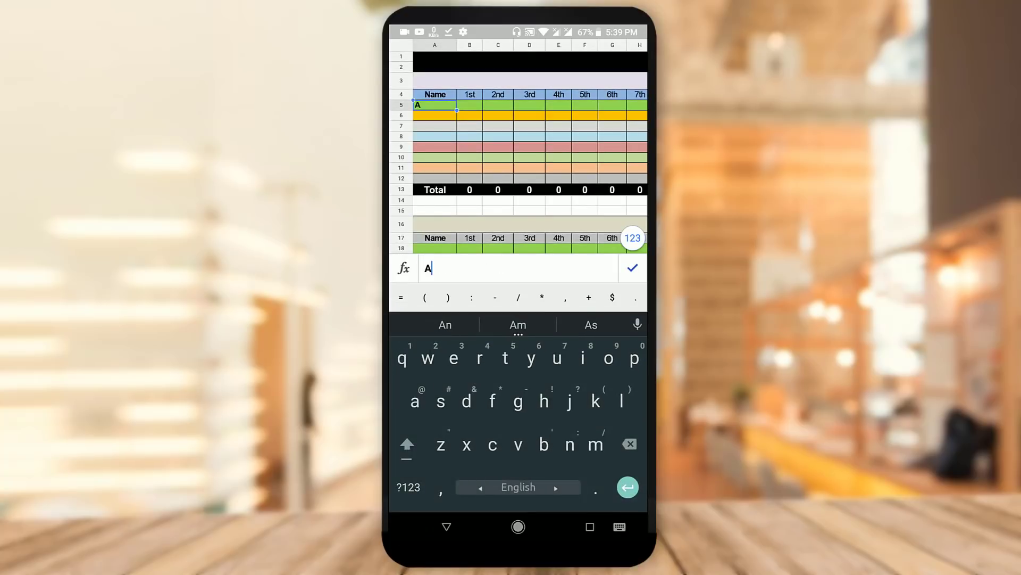
key(Return)
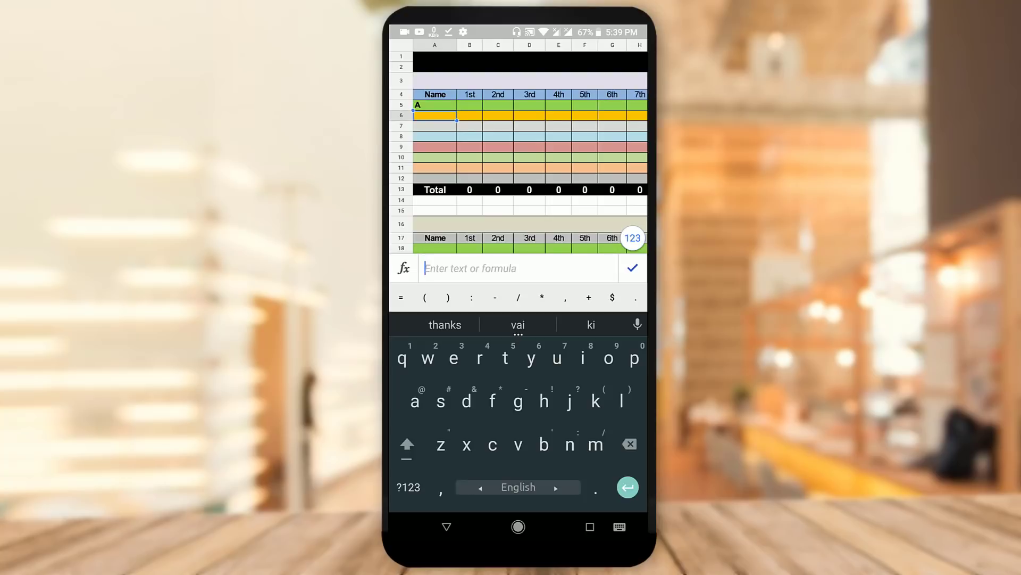
text(B)
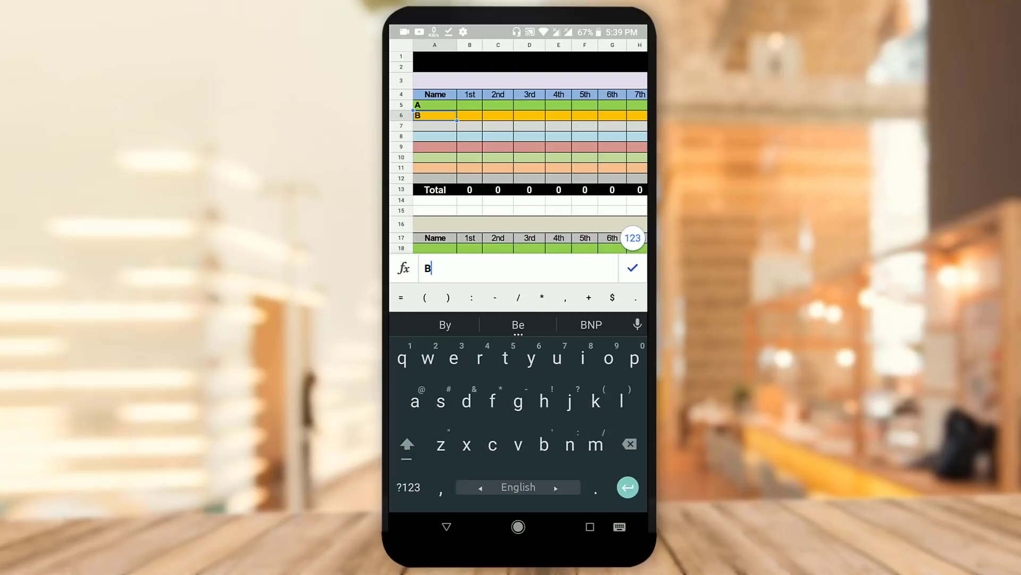
click(632, 267)
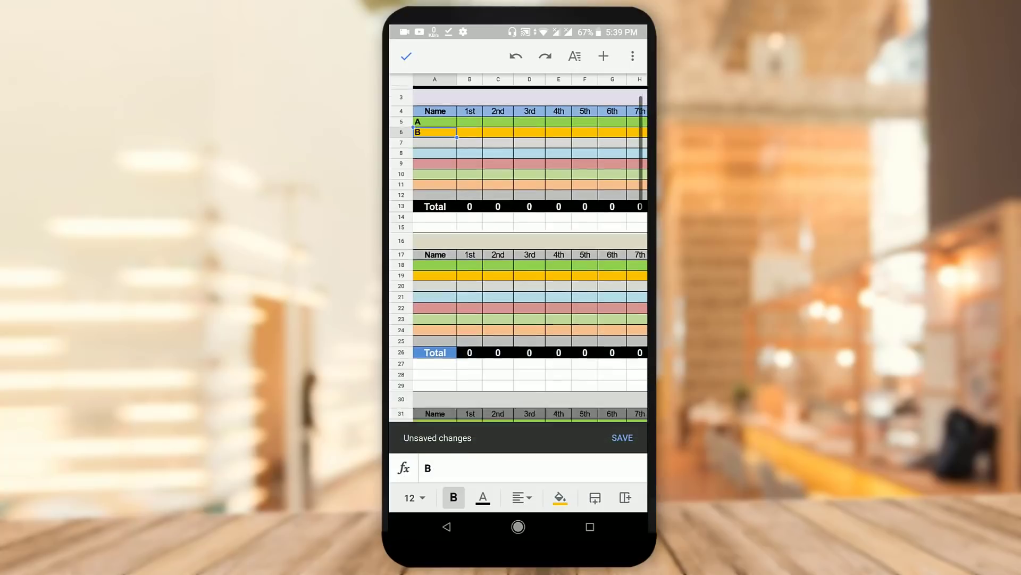
Enter names A and B in cells A18 and A19 of the bazar table.
scroll(519, 252, down, 1)
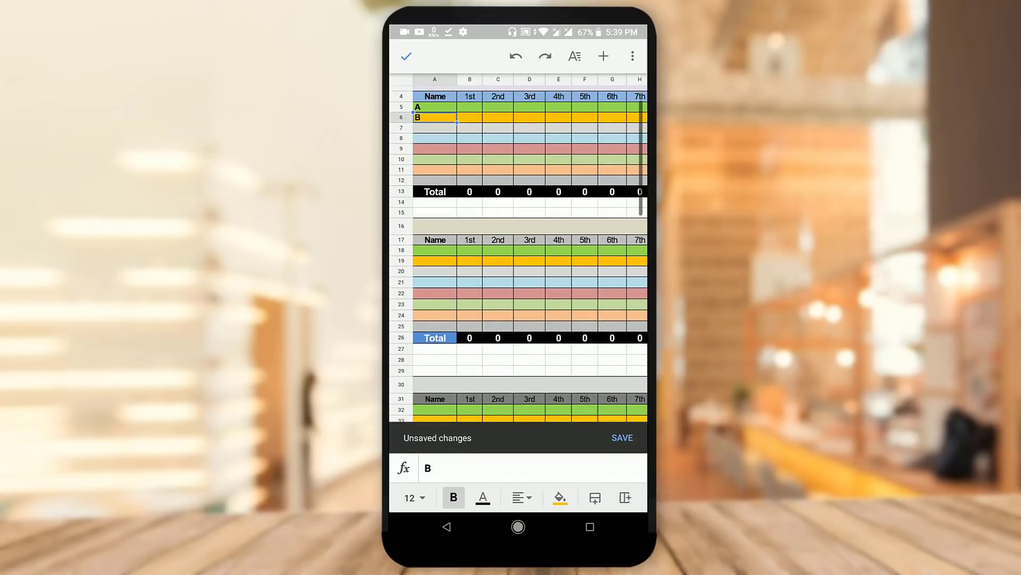
scroll(519, 253, right, 5)
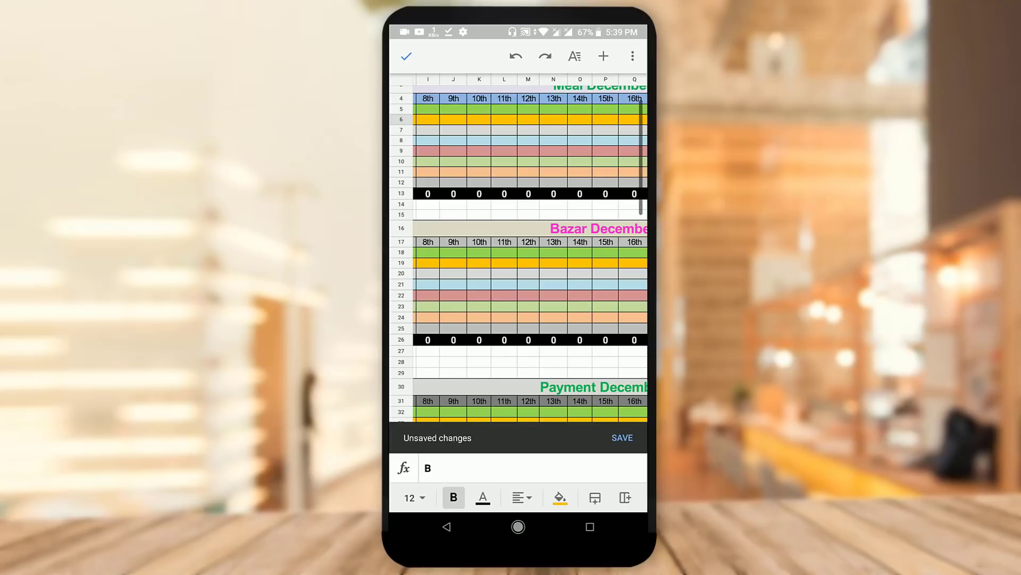
scroll(519, 247, down, 3)
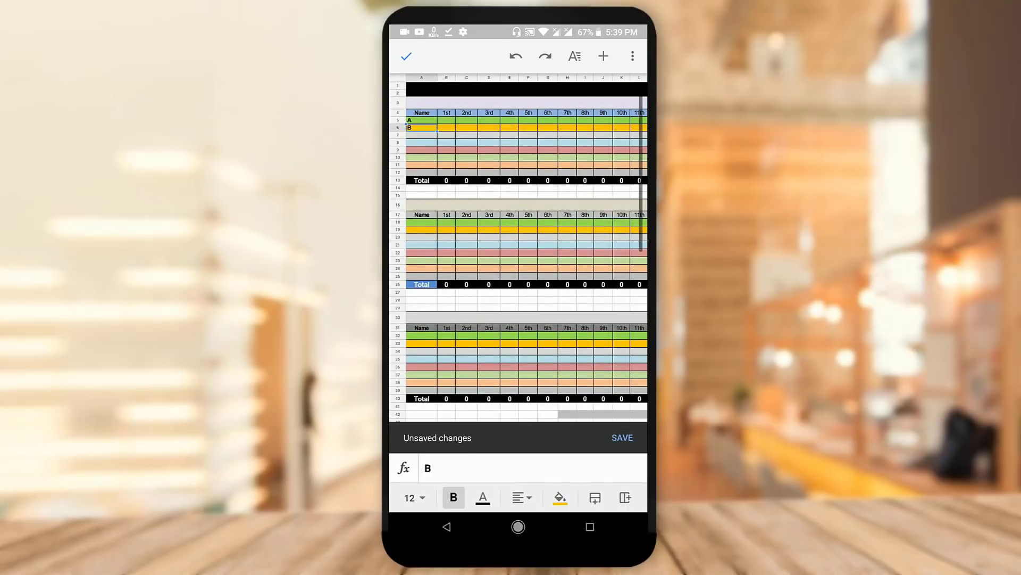
scroll(518, 247, up, 3)
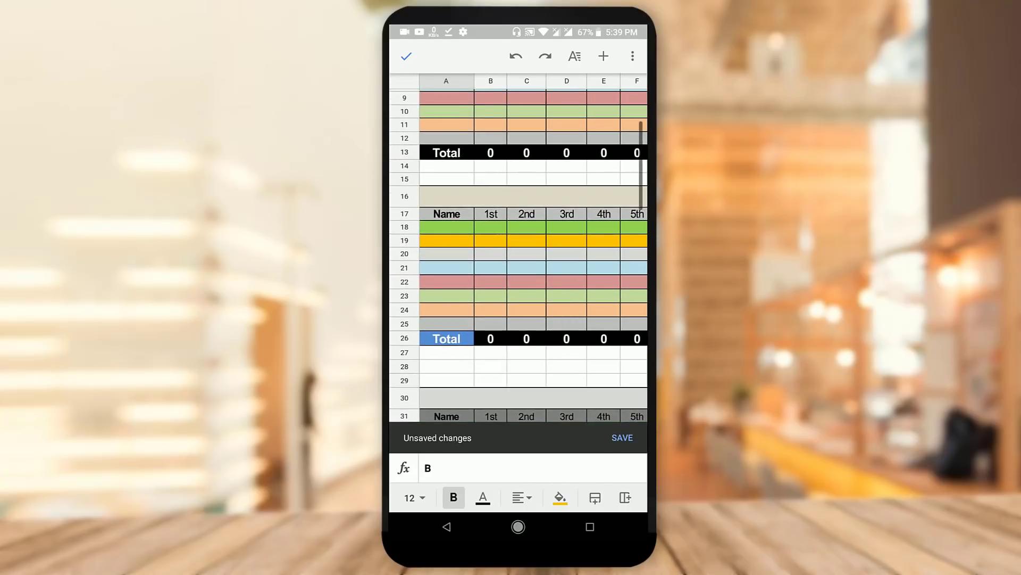
scroll(518, 247, up, 3)
scroll(519, 247, down, 3)
double_click(446, 306)
text(A)
key(Return)
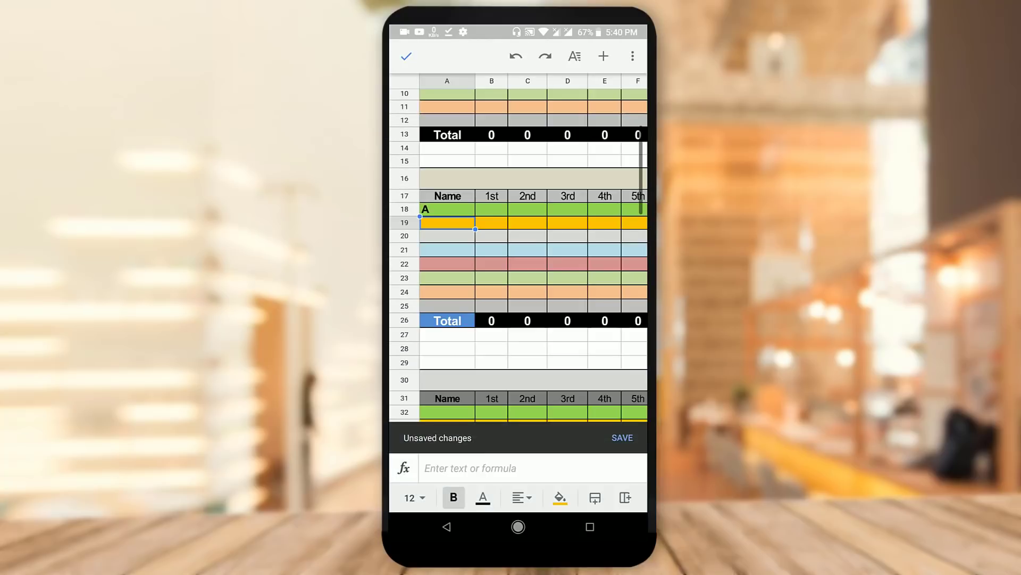
double_click(447, 222)
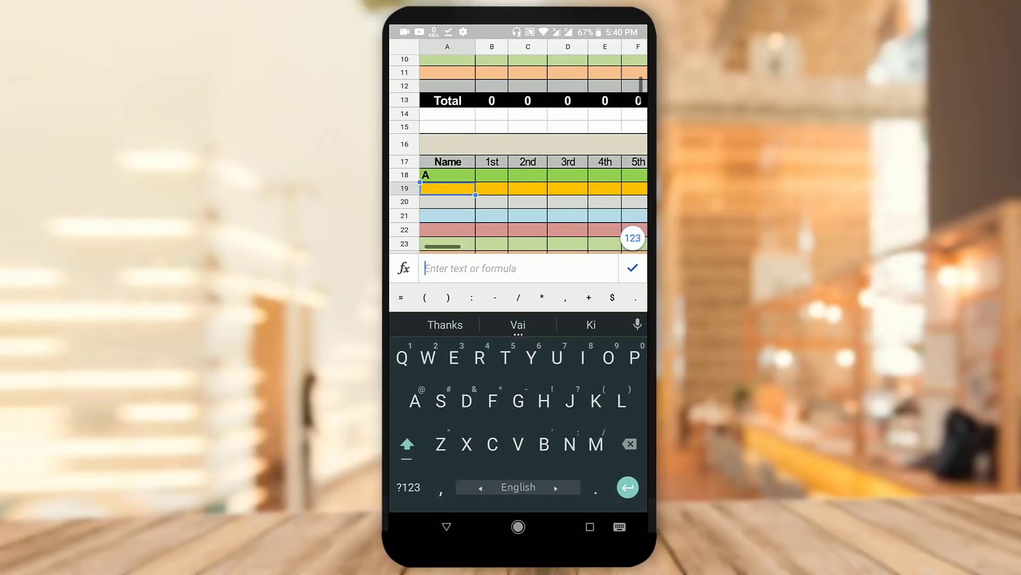
text(B)
click(632, 267)
Enter names A and B in cells A32 and A33 of the payment table.
scroll(519, 247, left, 5)
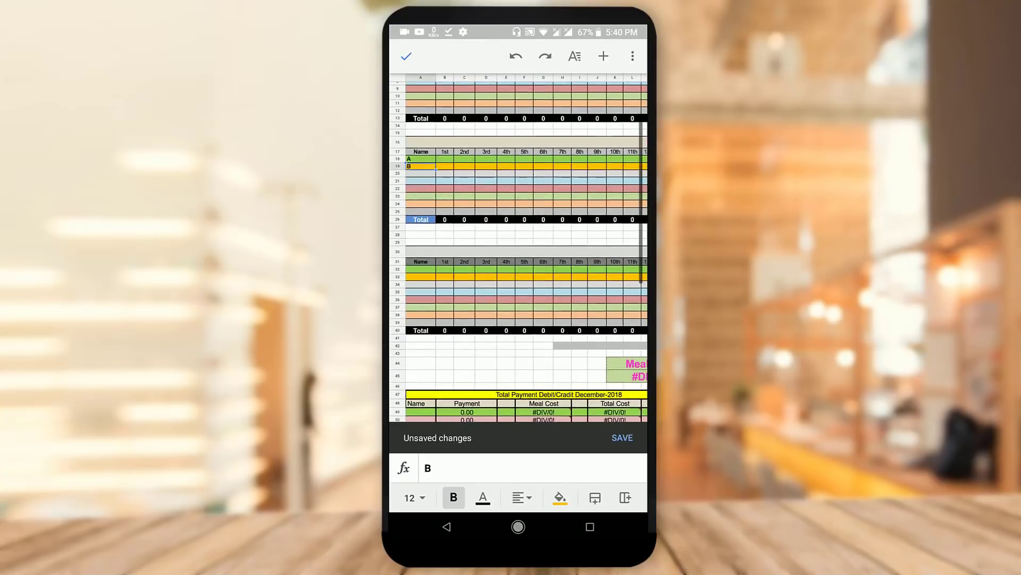
click(420, 268)
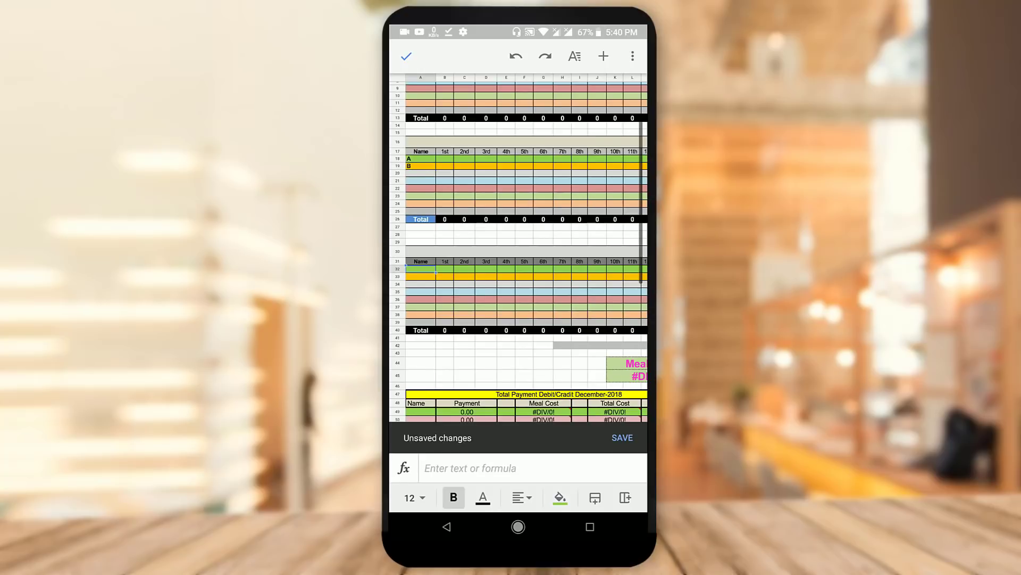
double_click(420, 269)
text(A)
click(632, 268)
double_click(421, 204)
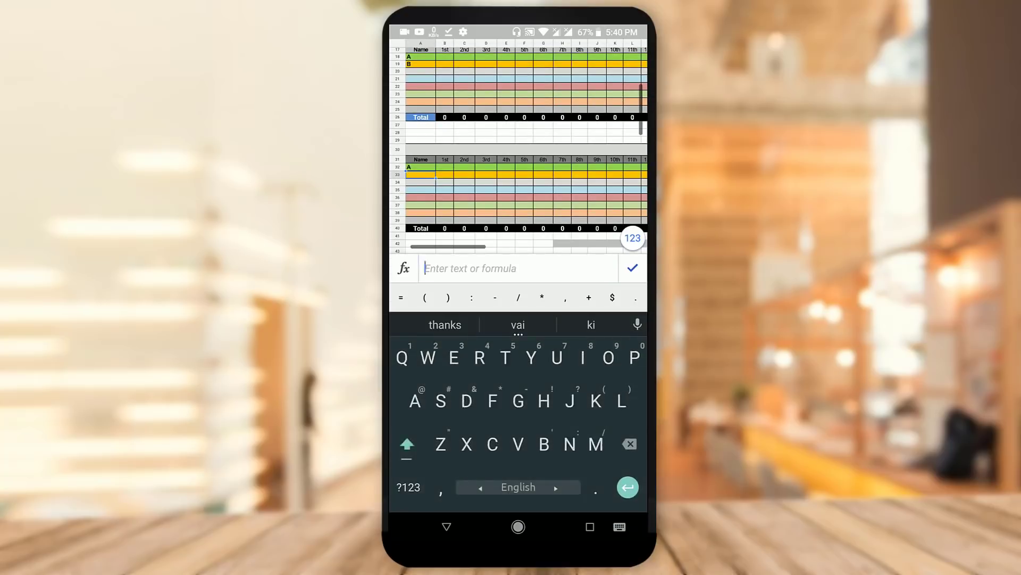
text(B)
click(632, 267)
Enter names A and B in cells A49 and A50 of the debit/credit table.
scroll(518, 249, up, 1)
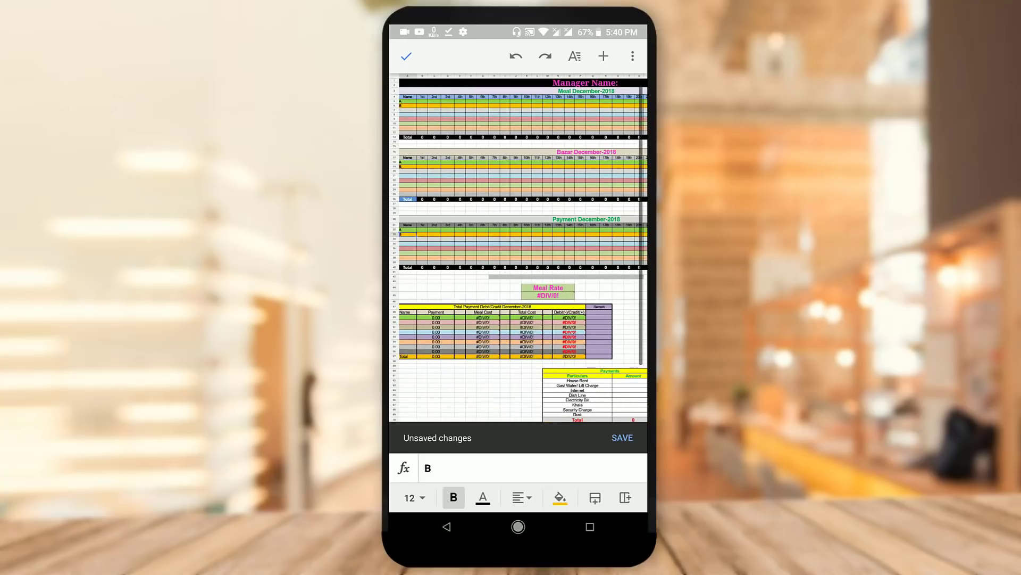
scroll(518, 249, down, 3)
click(425, 181)
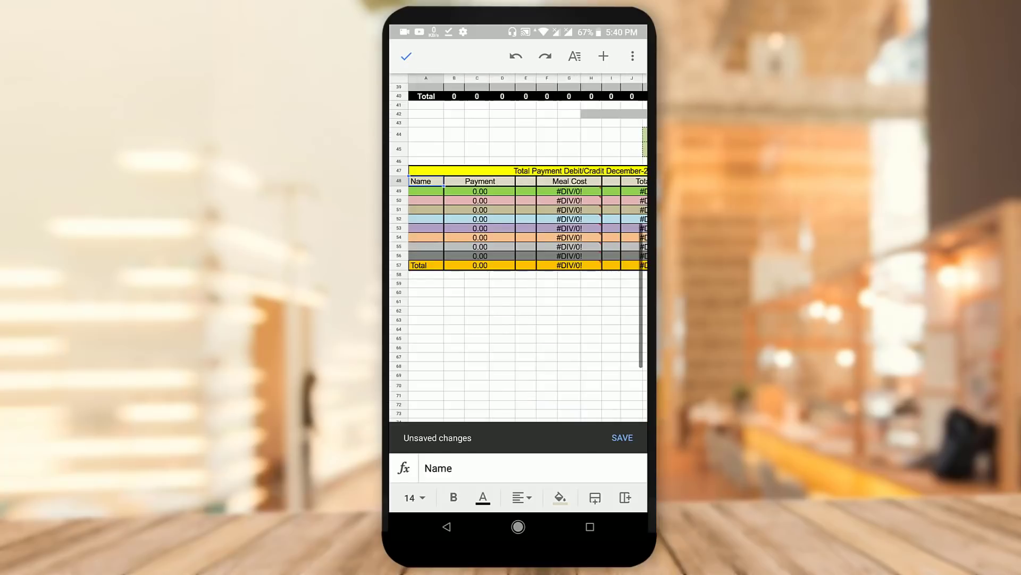
click(426, 191)
click(519, 468)
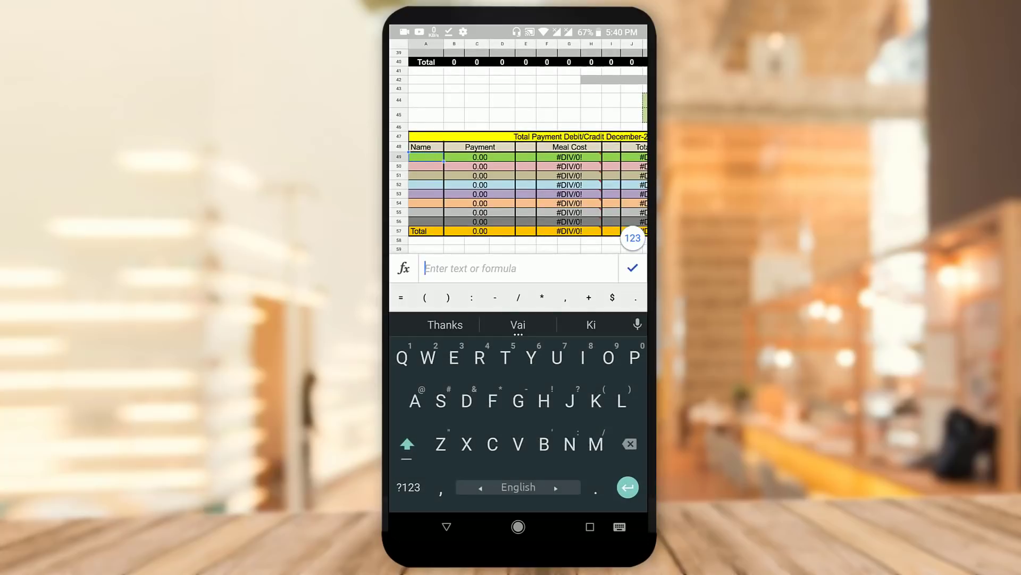
text(A)
click(633, 268)
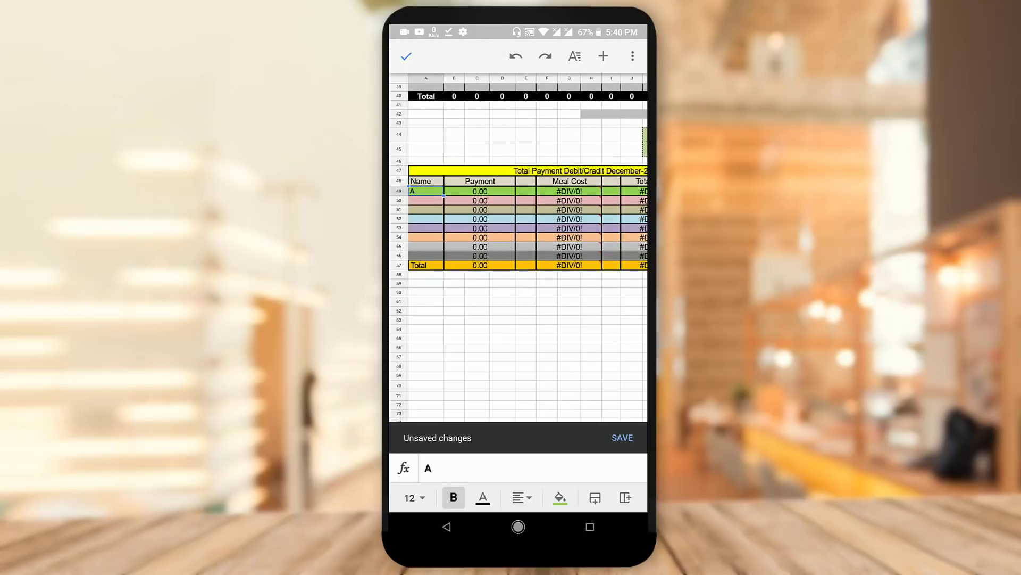
click(426, 200)
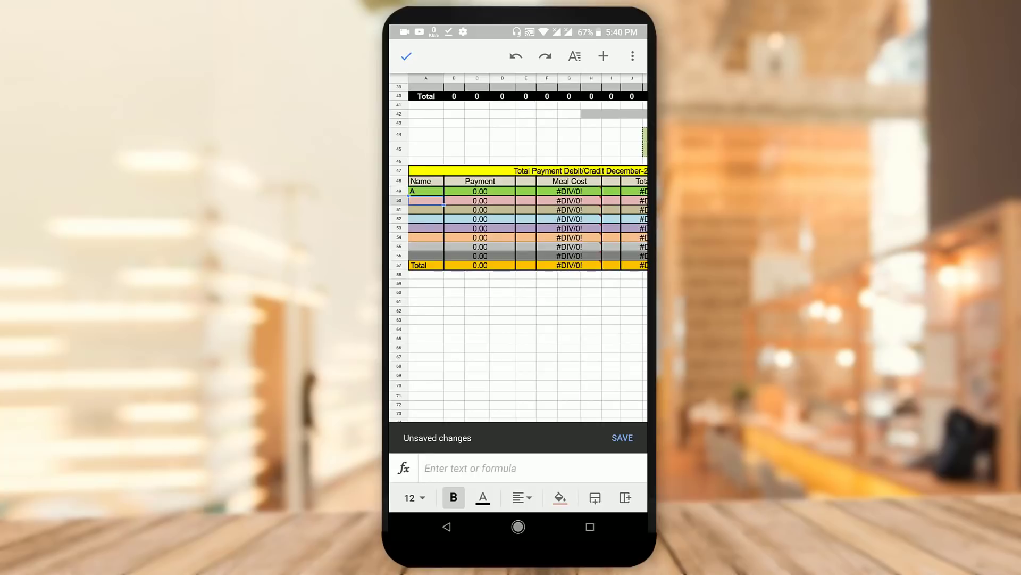
click(468, 468)
text(B)
click(633, 268)
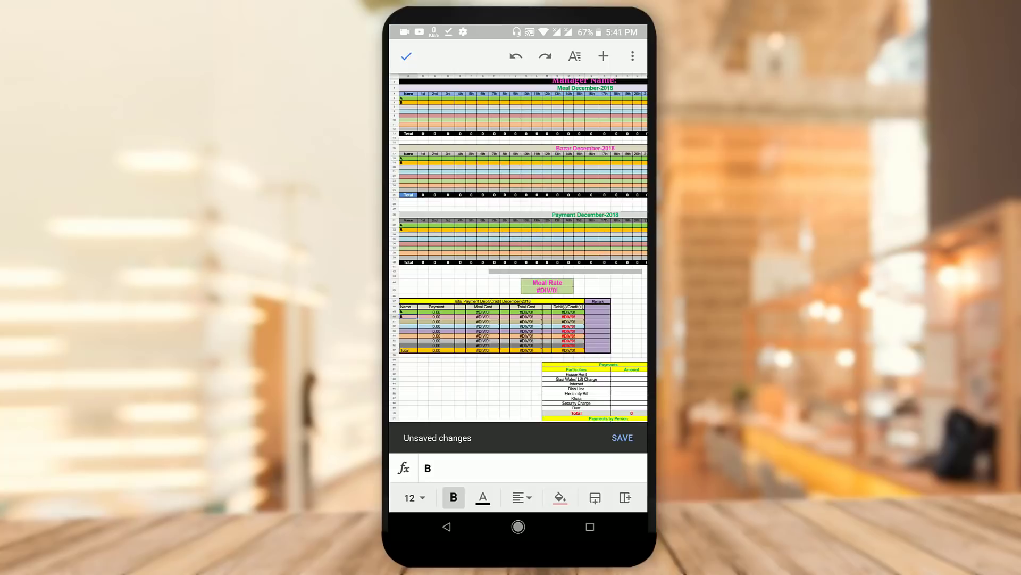
Record meal counts: A has 2 on the 1st and 3 on the 2nd, B has 4 on the 1st.
scroll(519, 248, up, 5)
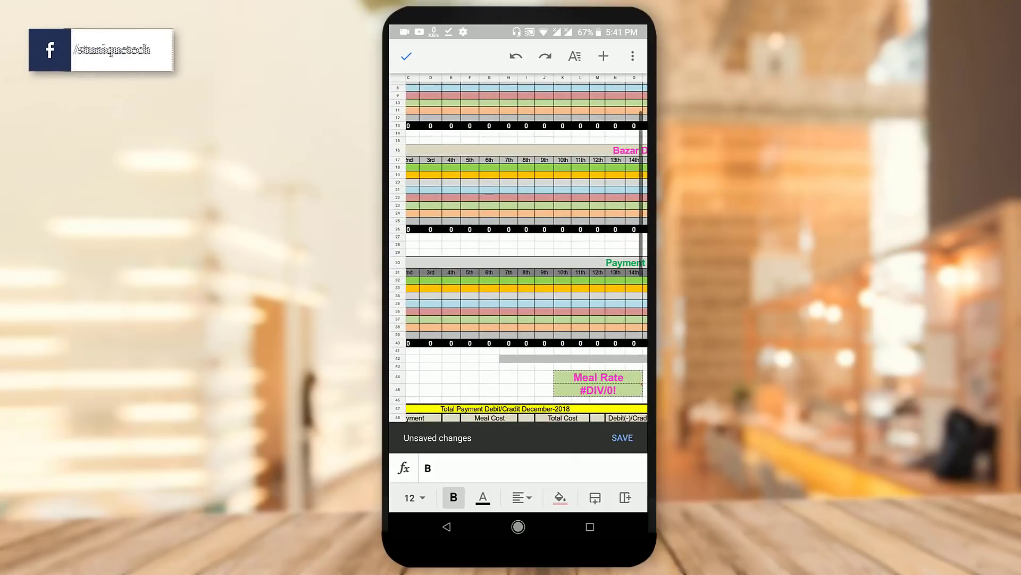
scroll(519, 248, up, 5)
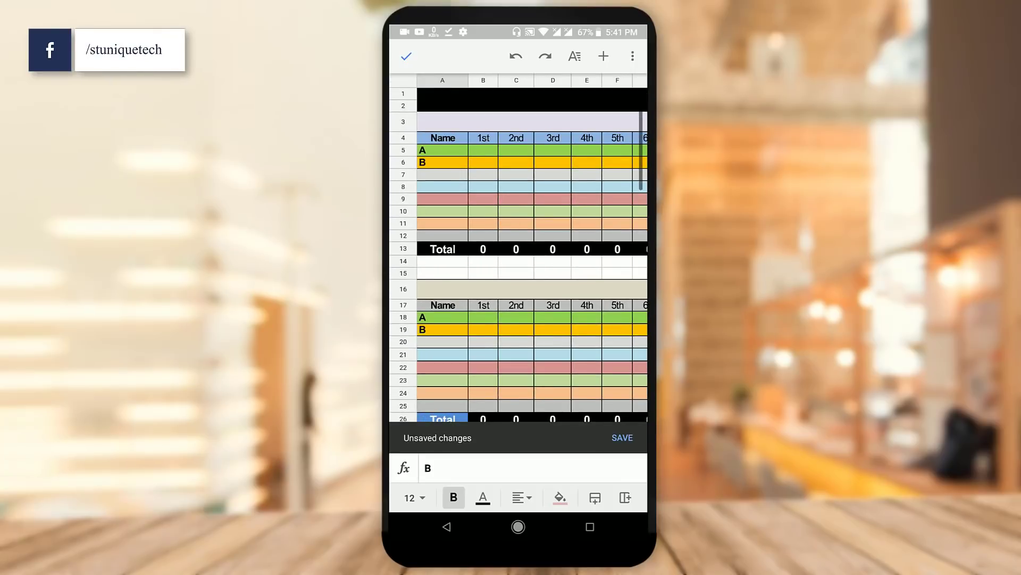
click(483, 150)
text(2)
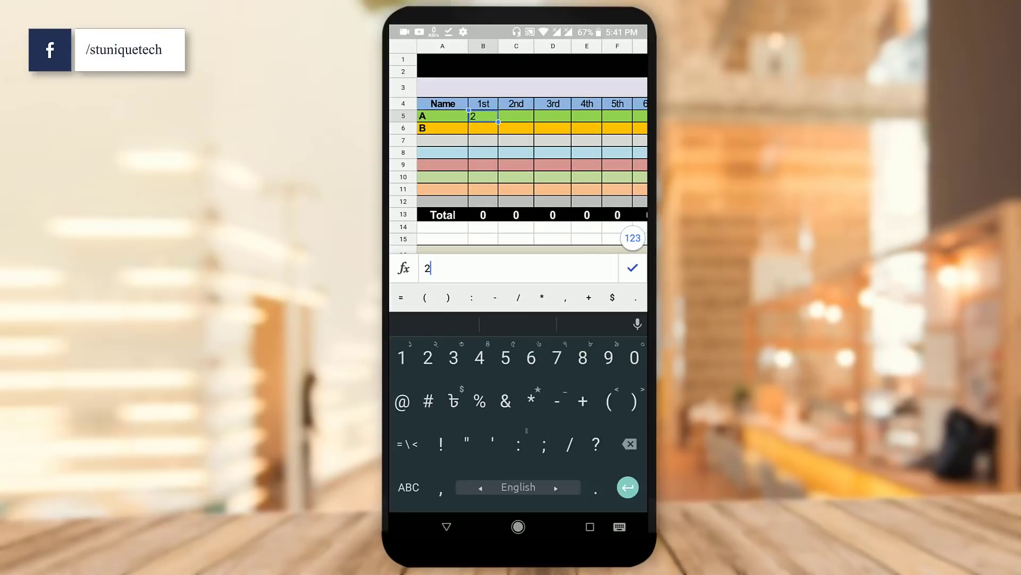
key(Return)
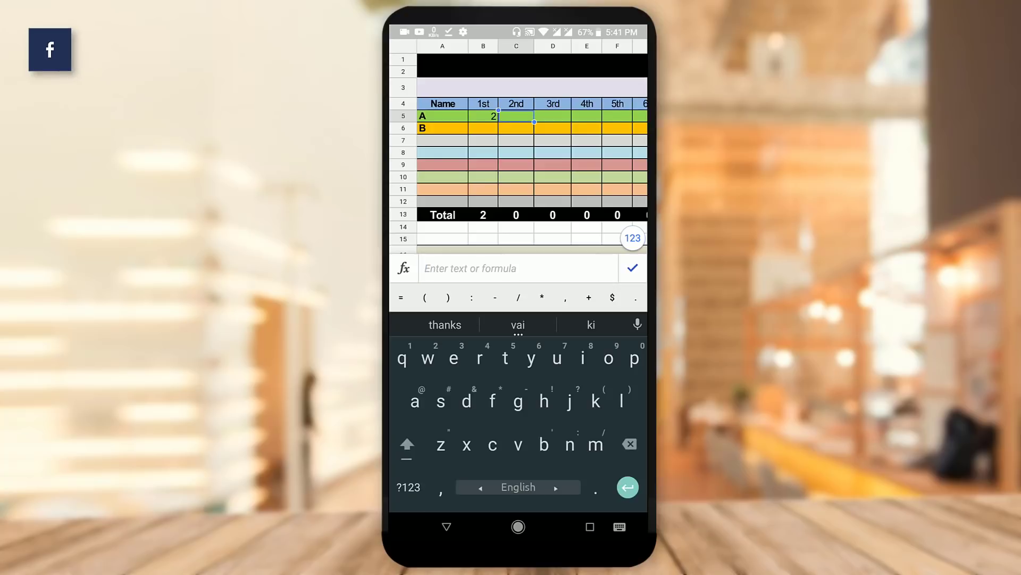
click(409, 487)
text(3)
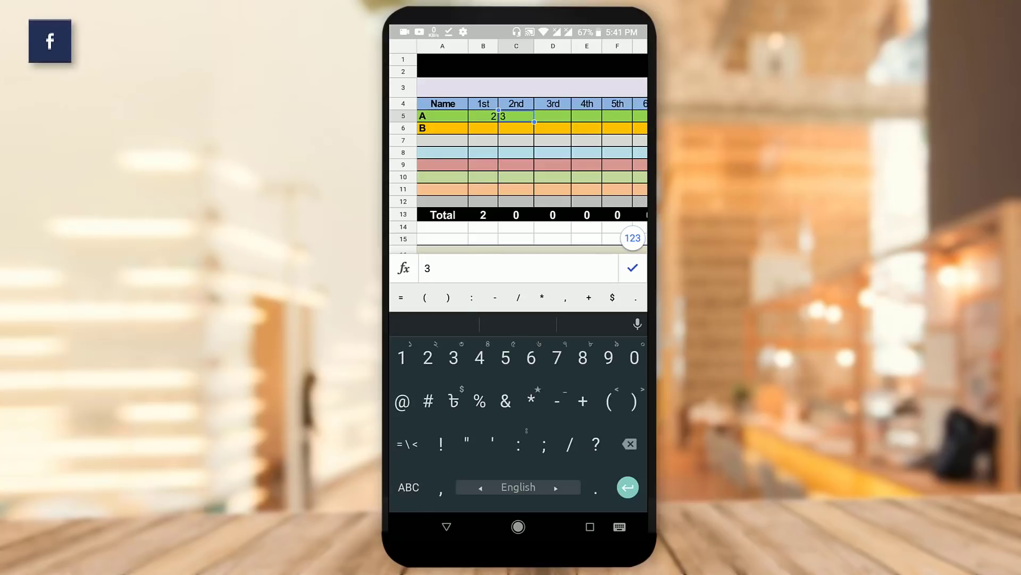
click(484, 140)
click(483, 128)
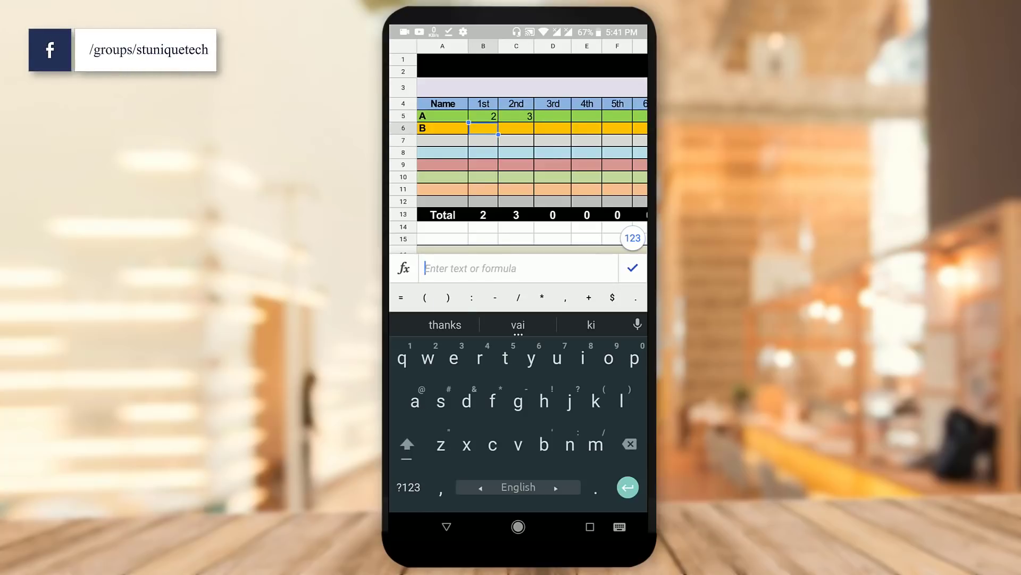
click(409, 487)
text(4)
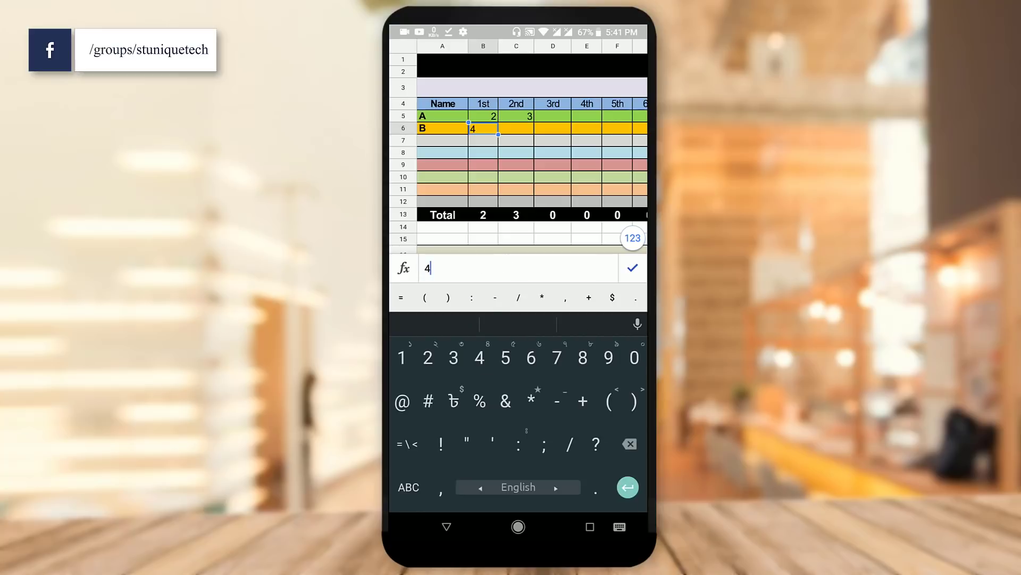
key(Return)
click(409, 487)
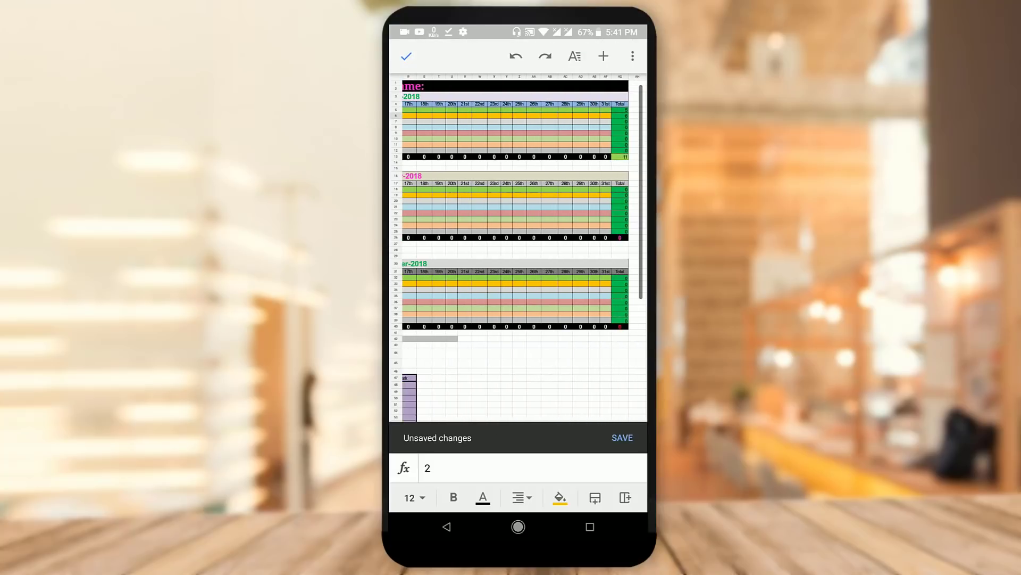
scroll(518, 250, up, 1)
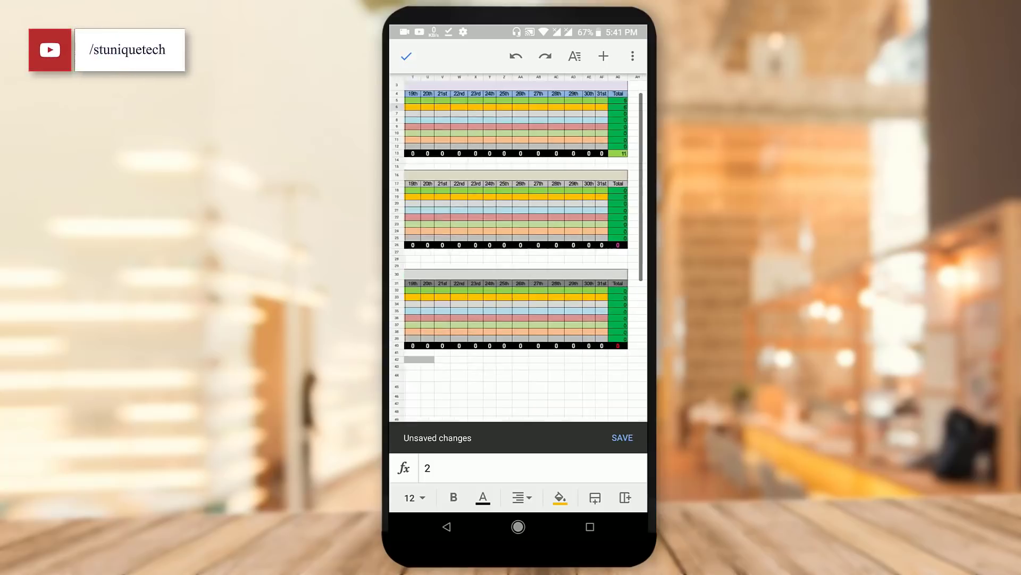
scroll(518, 248, up, 1)
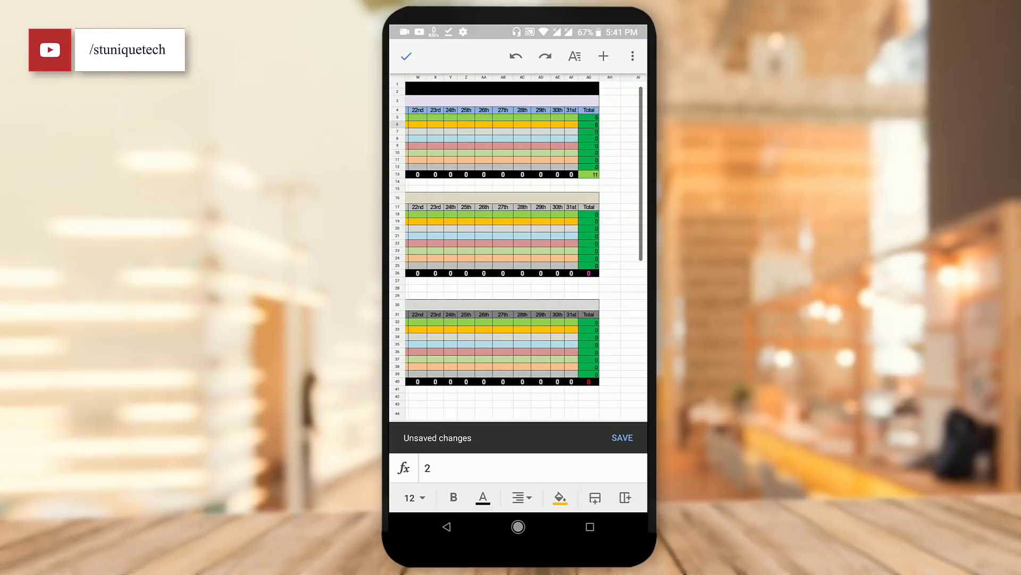
scroll(519, 247, left, 5)
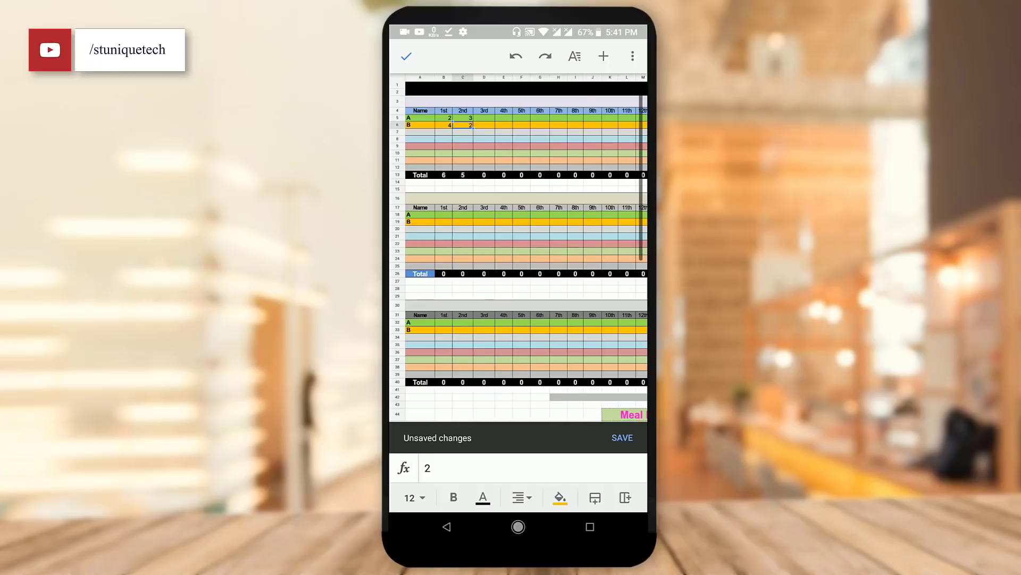
scroll(519, 247, right, 5)
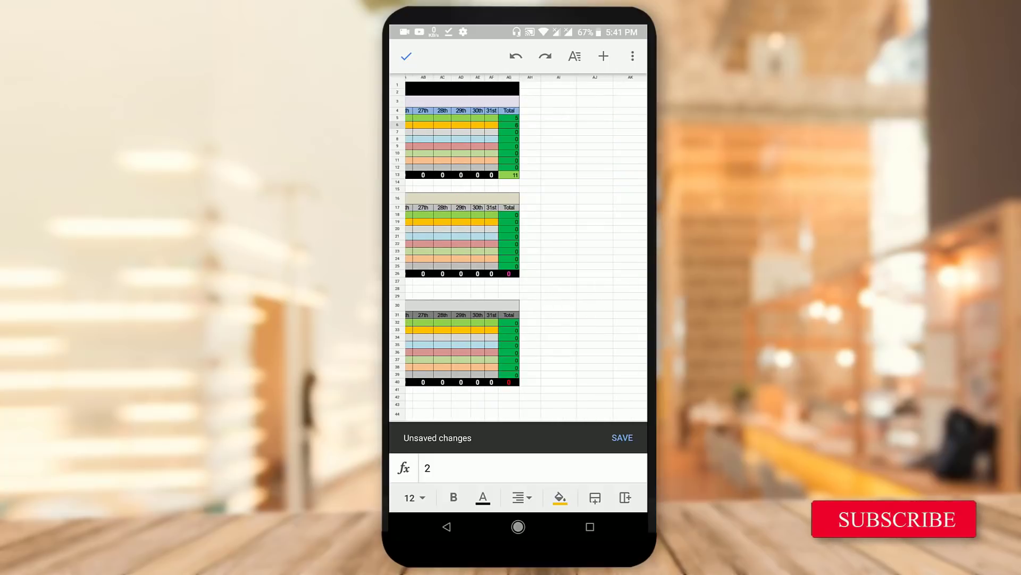
scroll(518, 247, left, 10)
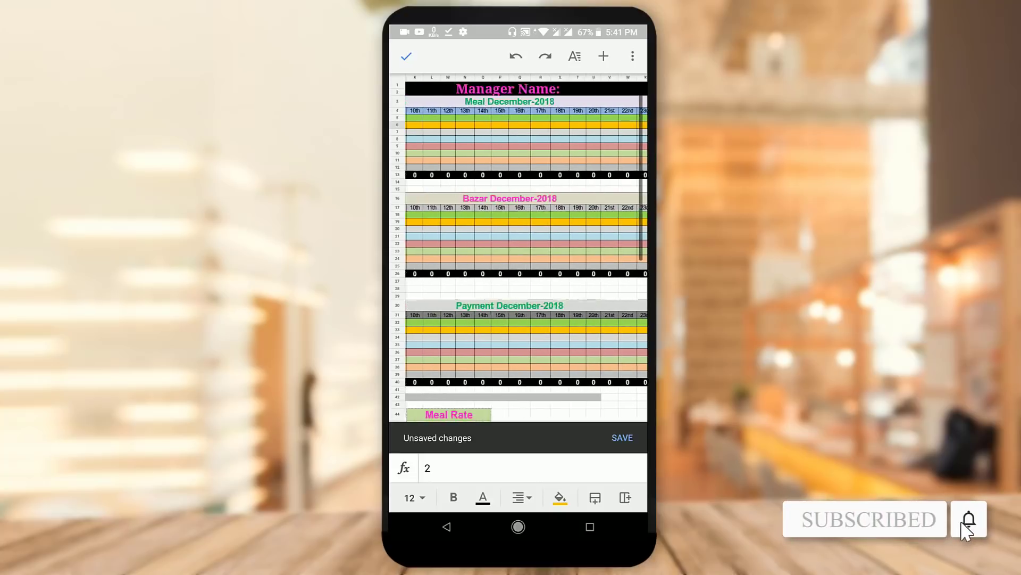
scroll(518, 247, left, 5)
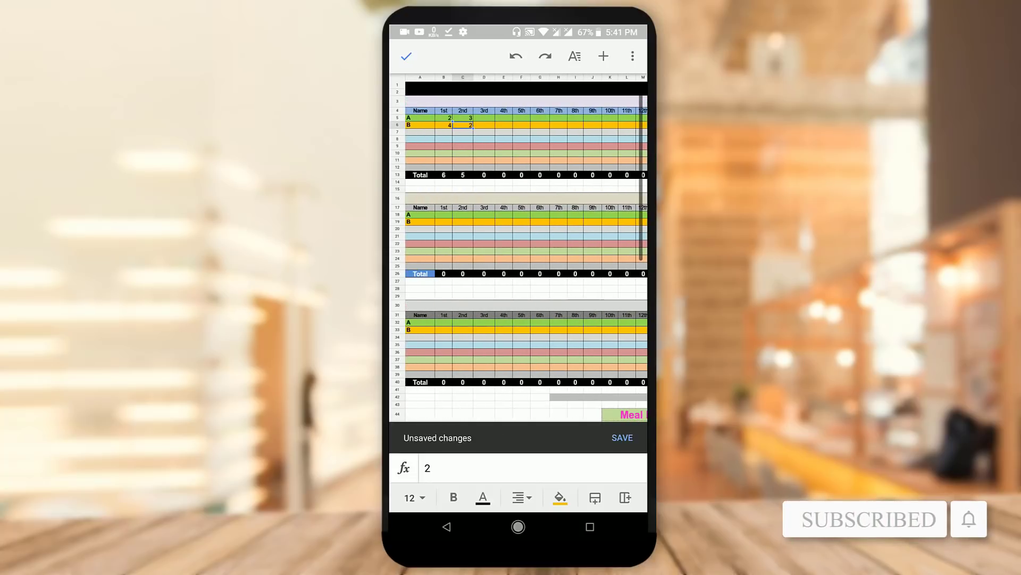
scroll(518, 247, down, 2)
scroll(518, 248, down, 2)
scroll(519, 247, down, 2)
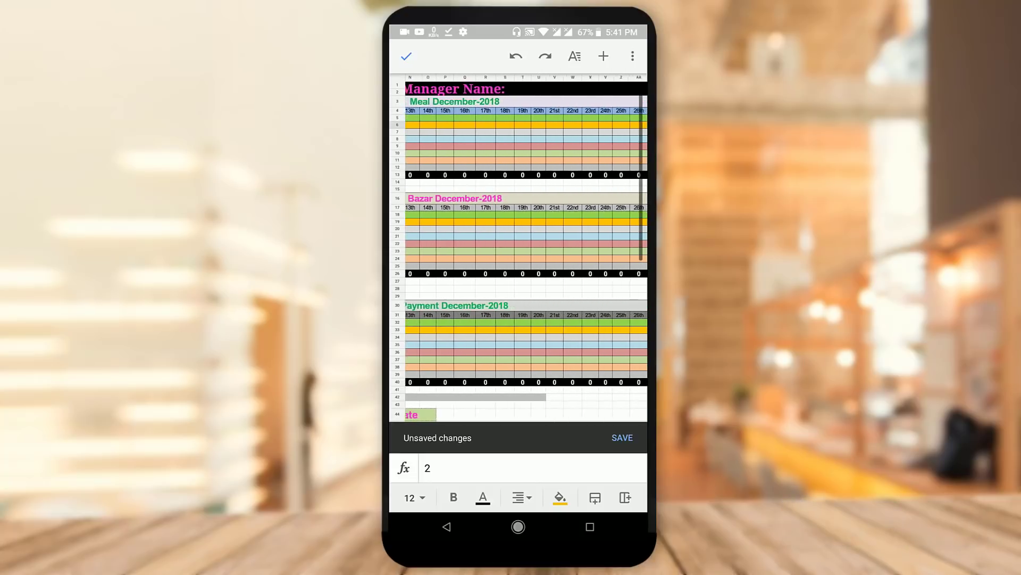
scroll(519, 247, down, 2)
scroll(519, 247, up, 2)
scroll(519, 248, up, 2)
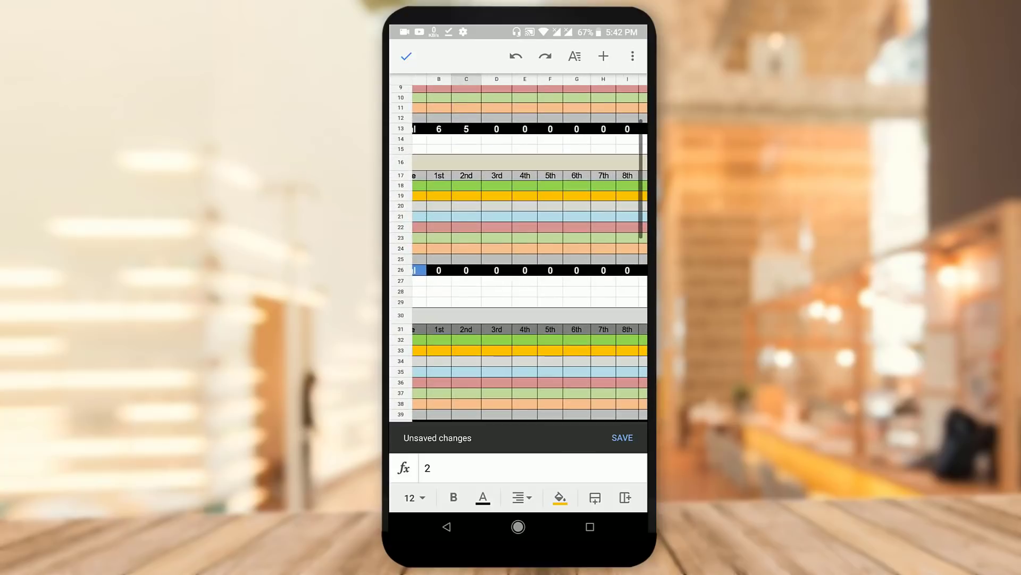
scroll(519, 247, up, 2)
Enter bazar costs of 100 for A on the 1st and 200 for B on the 2nd.
click(467, 204)
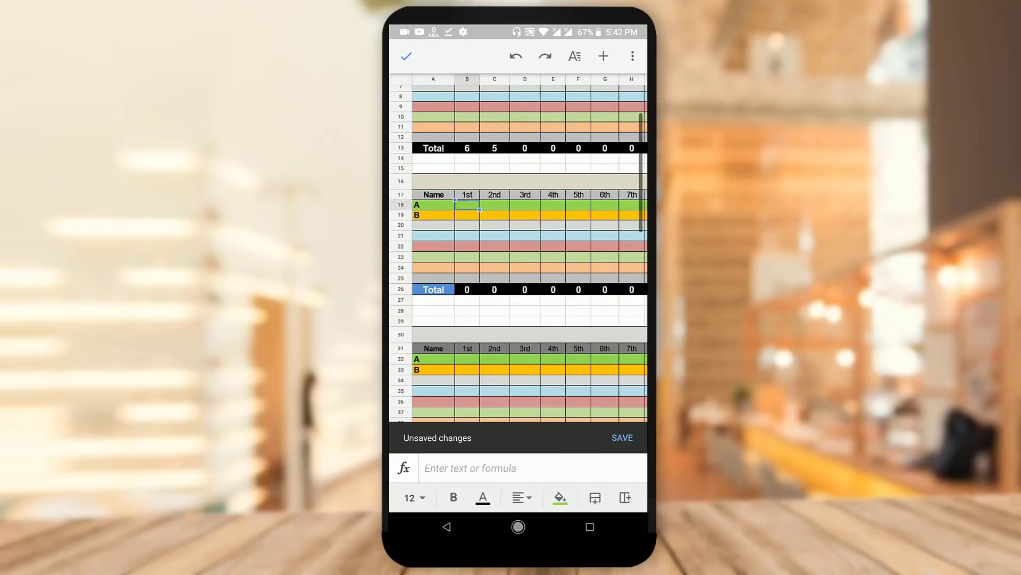
click(468, 467)
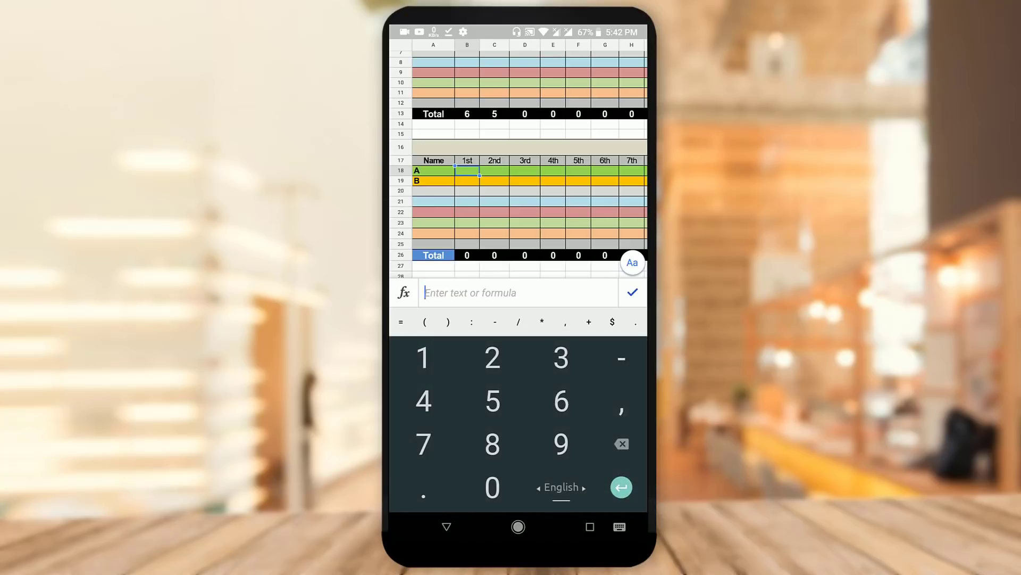
text(100)
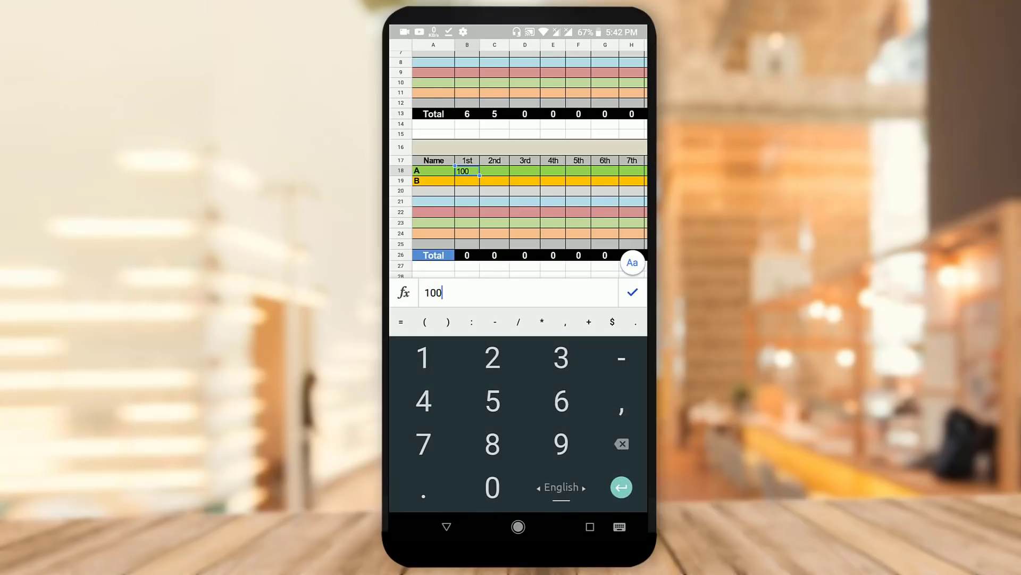
click(495, 190)
click(494, 181)
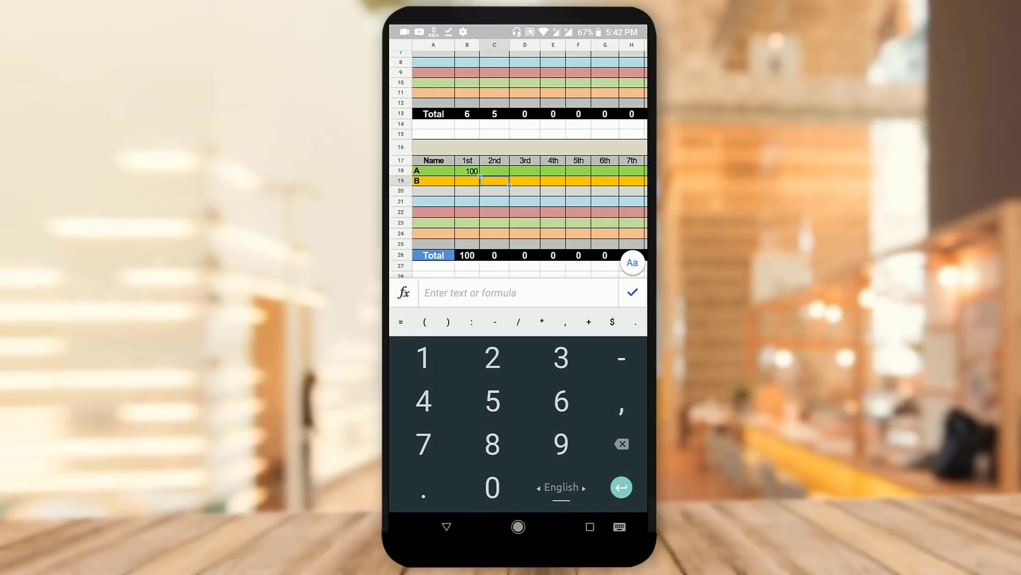
text(200)
key(Return)
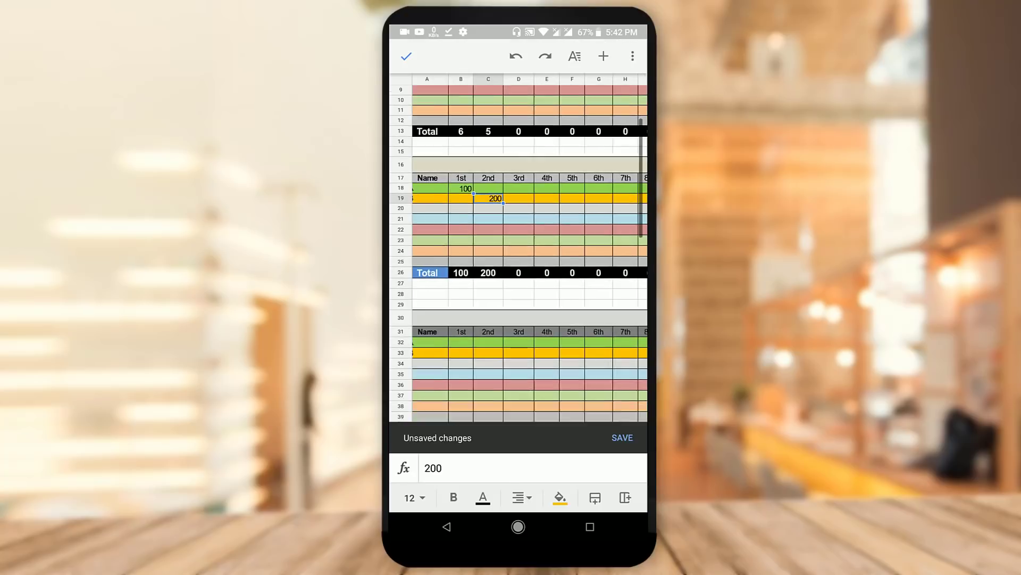
Enter matching payments of 100 for A and 200 for B in the payment table.
scroll(519, 248, down, 3)
scroll(518, 248, down, 3)
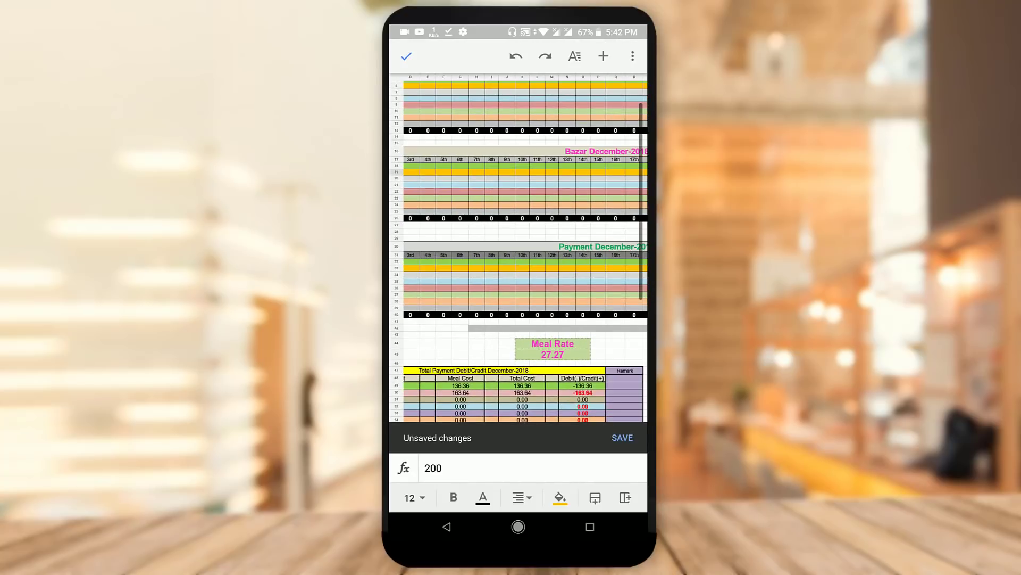
scroll(519, 248, left, 3)
scroll(519, 248, up, 3)
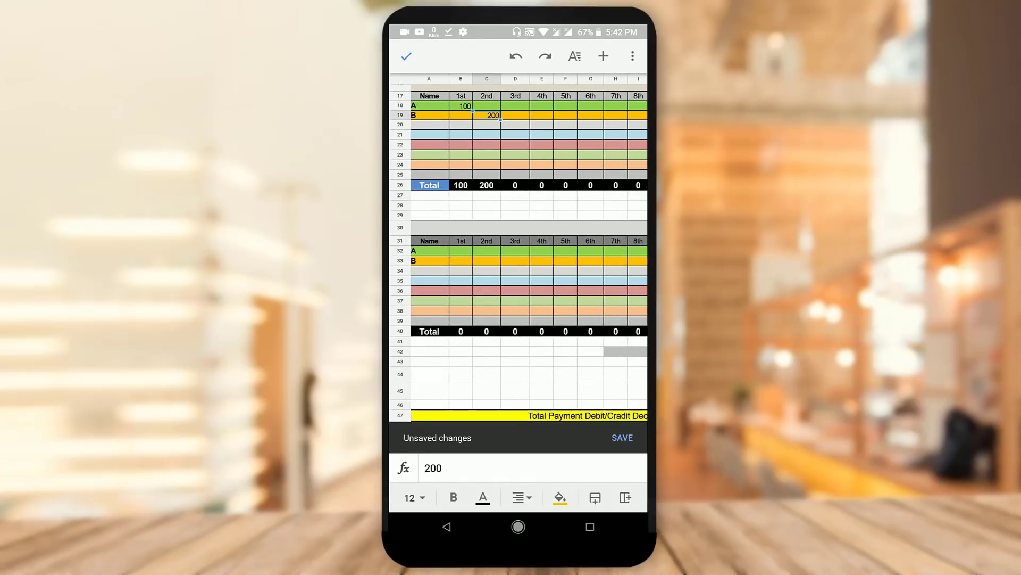
scroll(519, 248, up, 2)
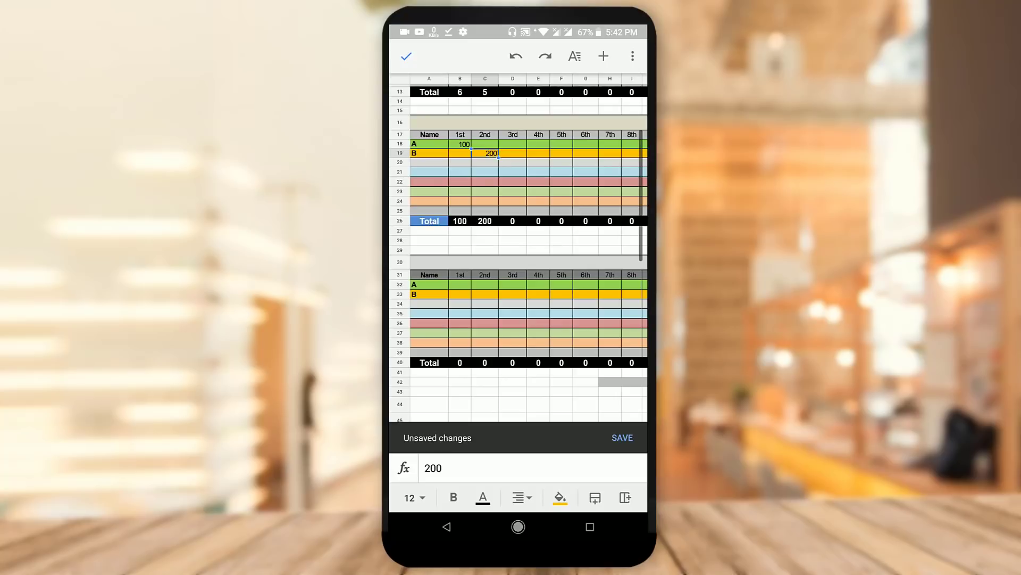
click(460, 284)
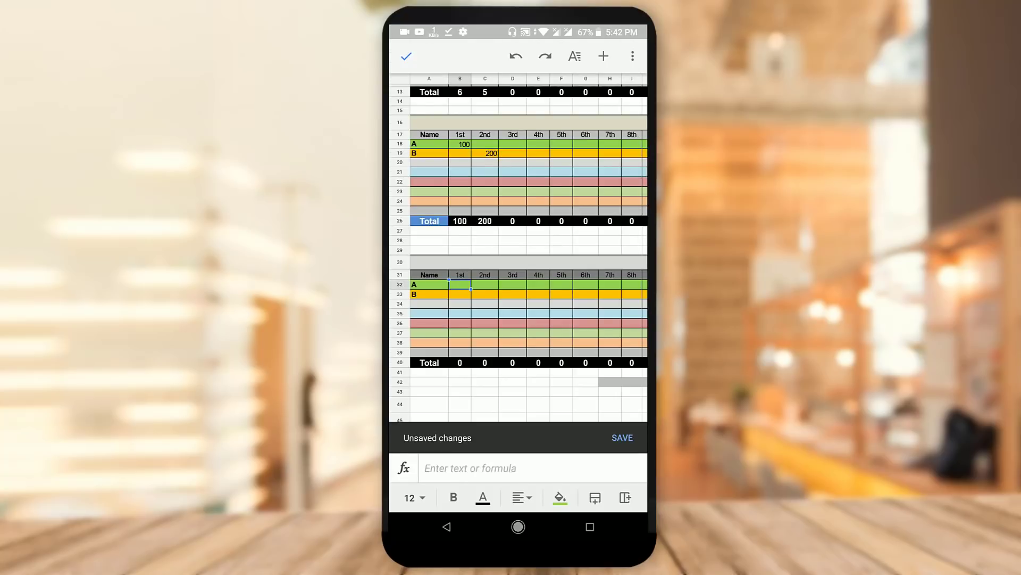
click(460, 284)
text(1)
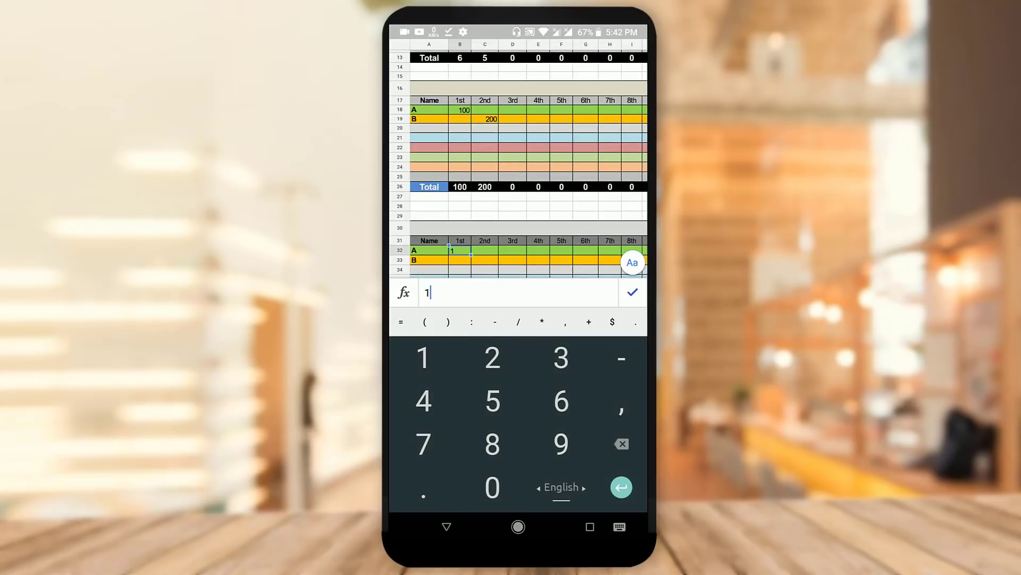
text(00)
click(632, 292)
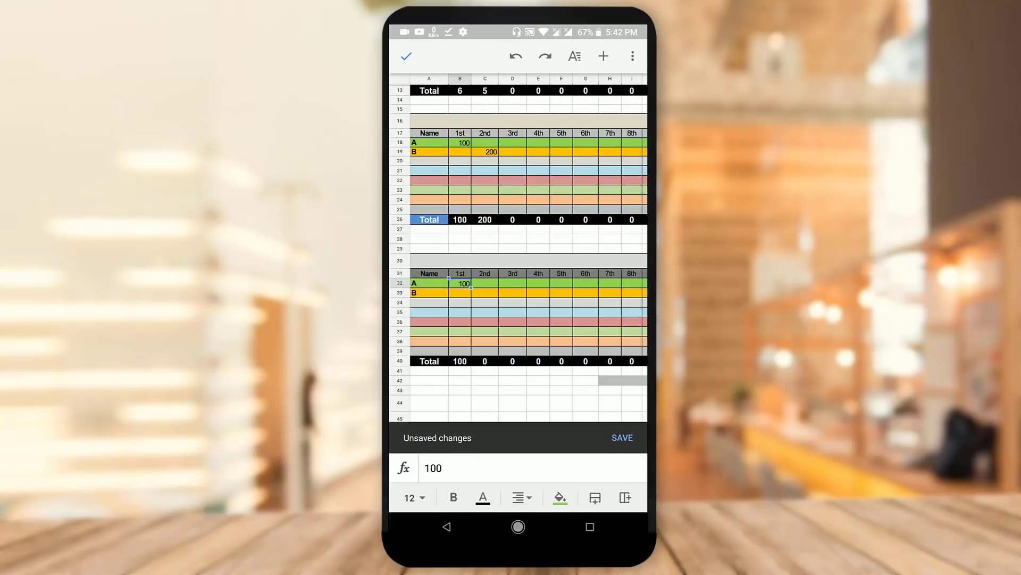
click(485, 293)
click(470, 468)
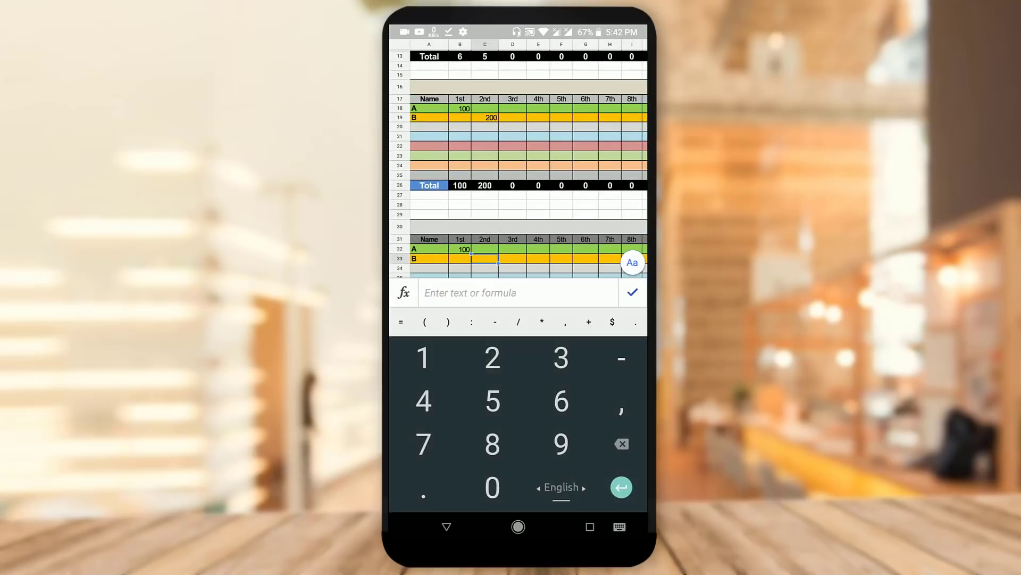
text(200)
click(632, 292)
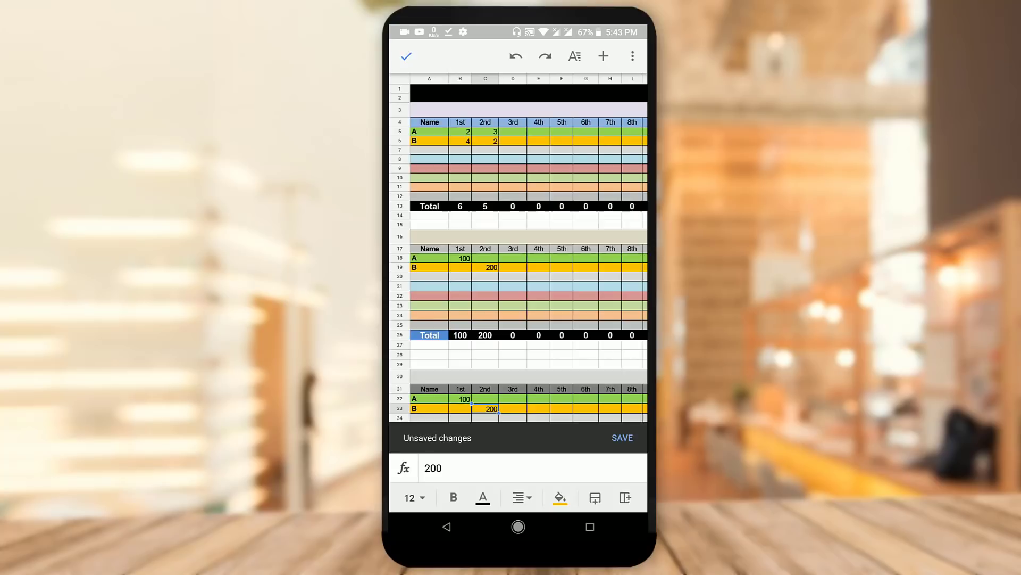
scroll(519, 253, down, 2)
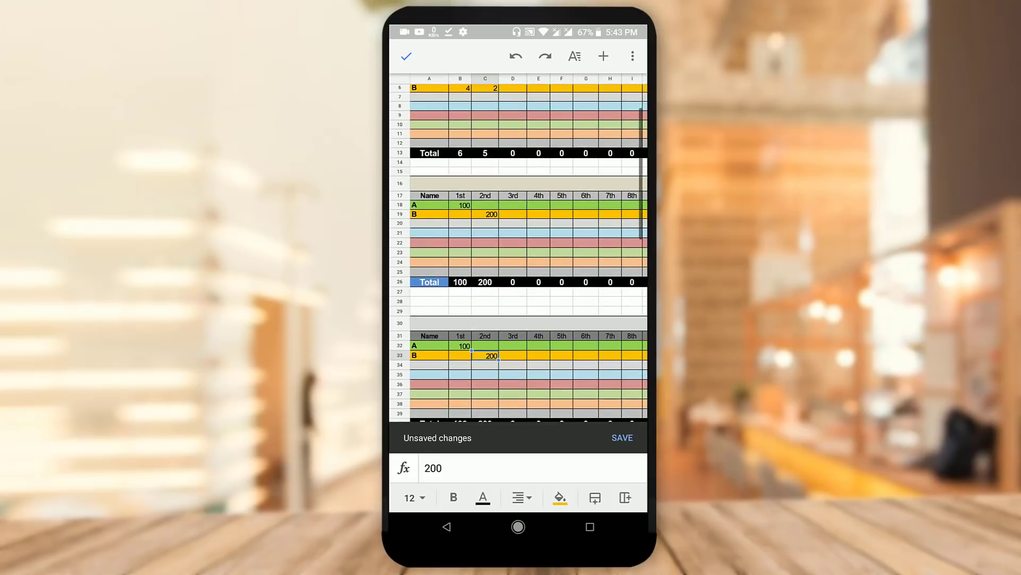
scroll(519, 253, down, 3)
scroll(518, 253, down, 2)
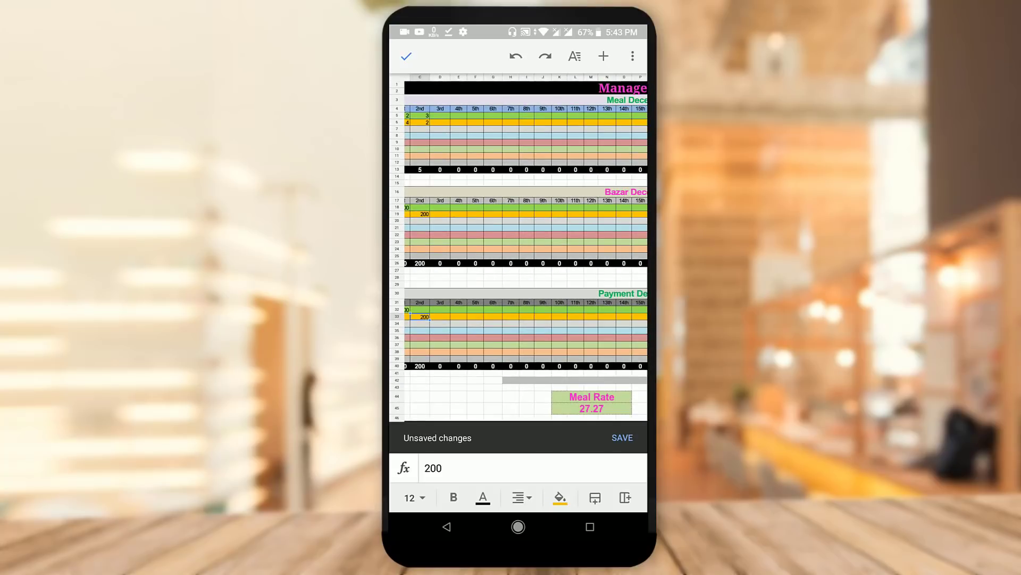
scroll(519, 248, left, 2)
scroll(519, 247, down, 1)
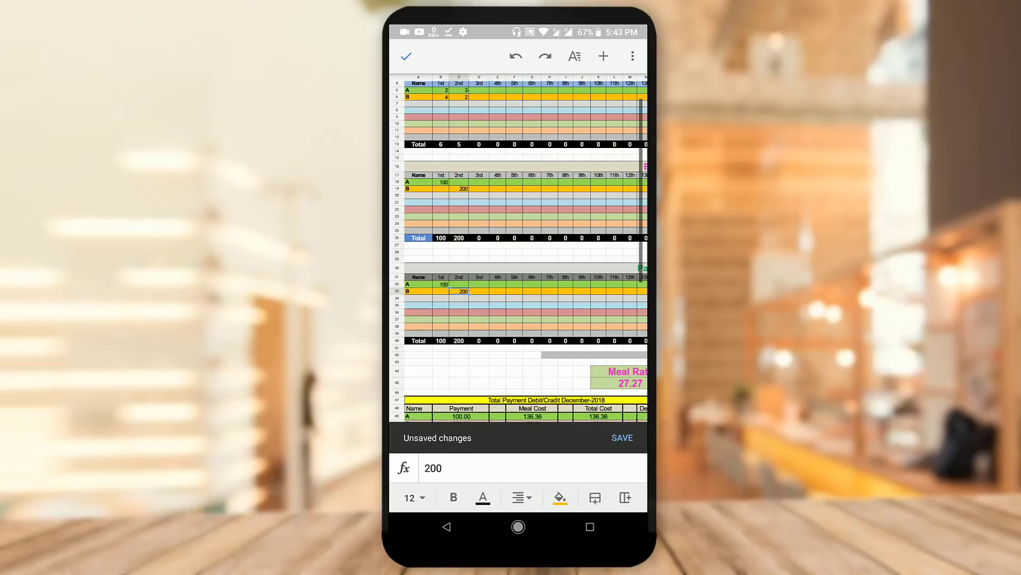
scroll(519, 248, down, 3)
scroll(519, 248, right, 2)
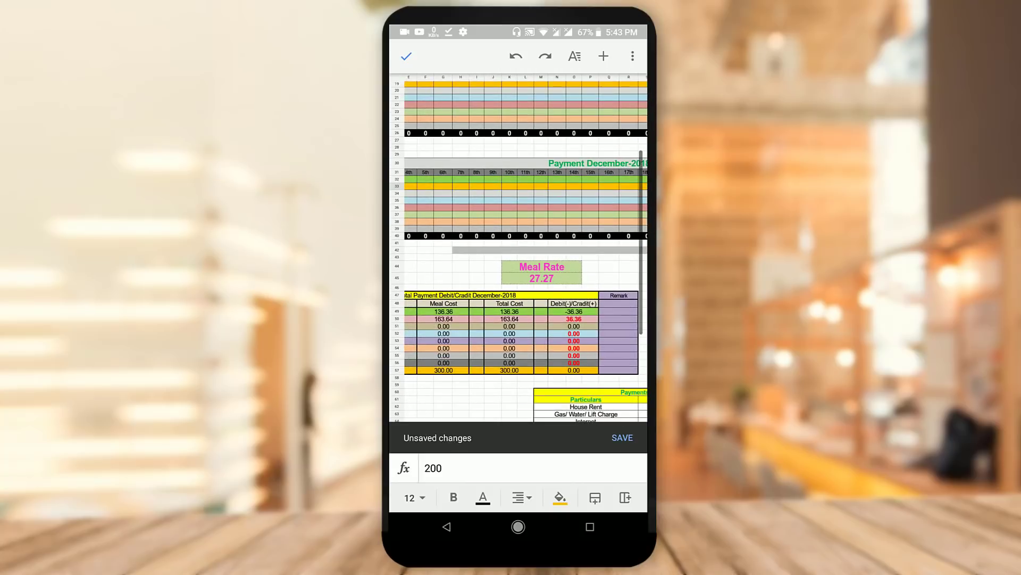
scroll(519, 248, up, 3)
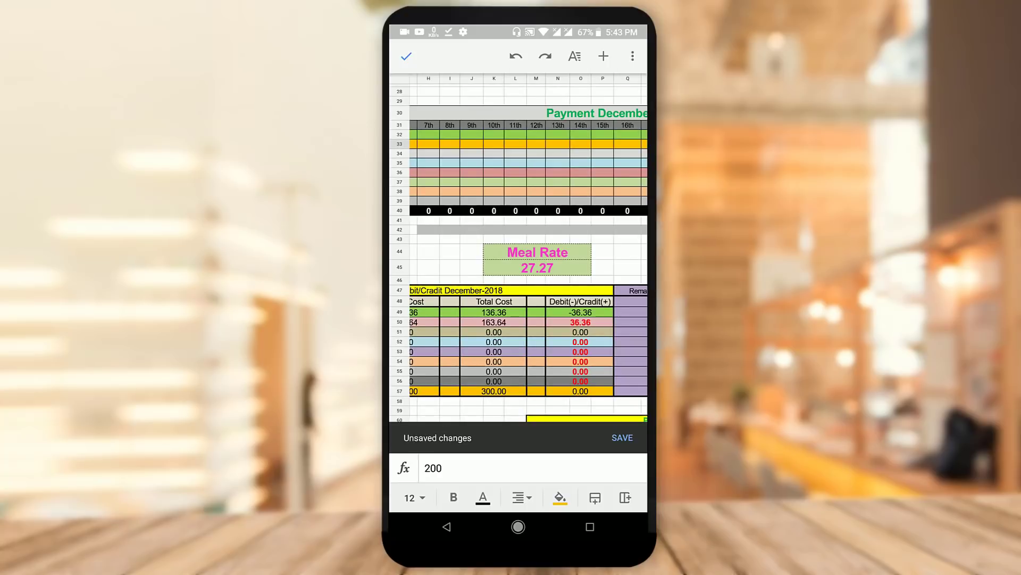
scroll(519, 248, down, 3)
scroll(518, 248, up, 3)
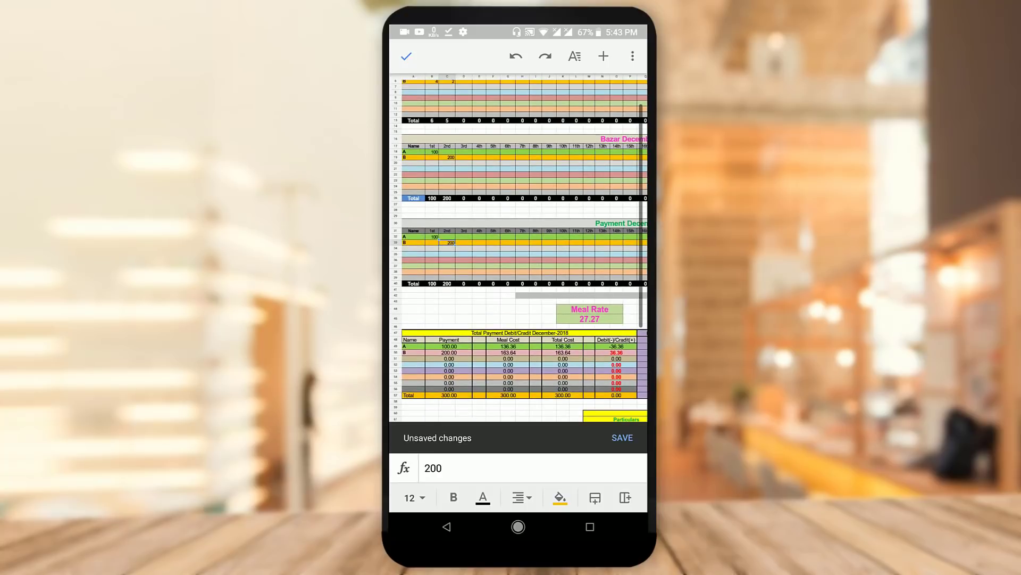
scroll(518, 251, up, 1)
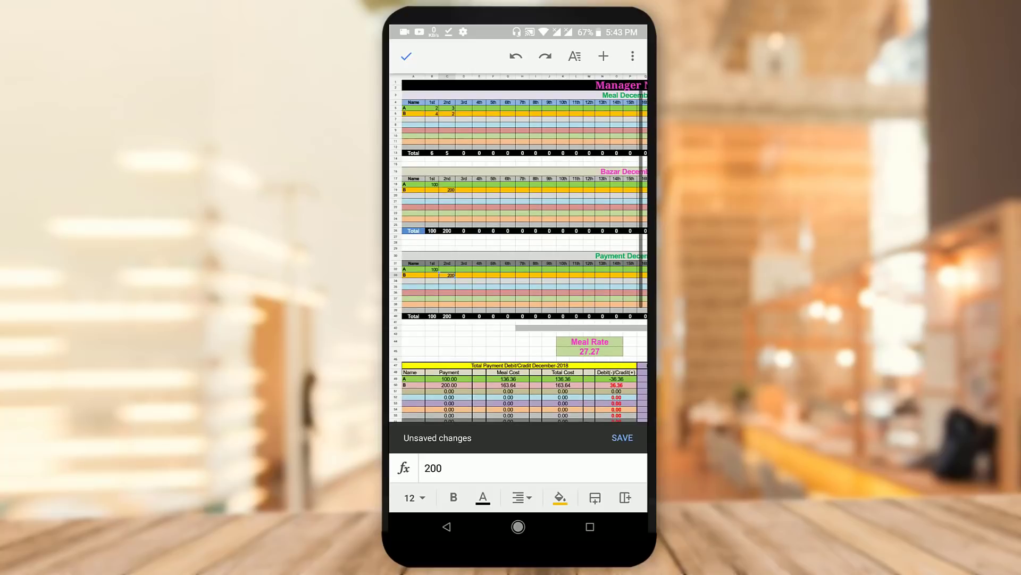
scroll(518, 248, down, 2)
scroll(519, 248, up, 2)
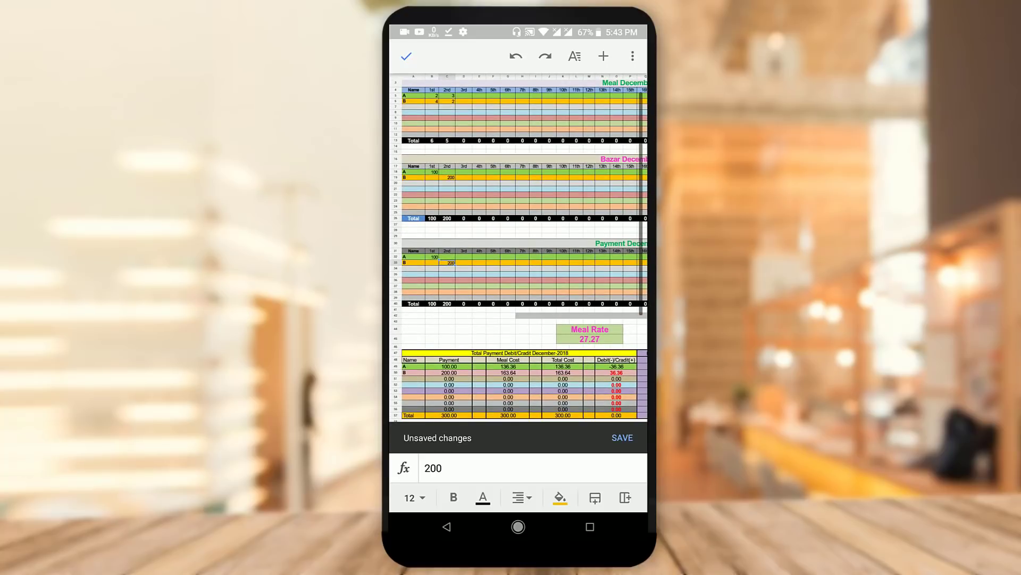
scroll(519, 248, down, 3)
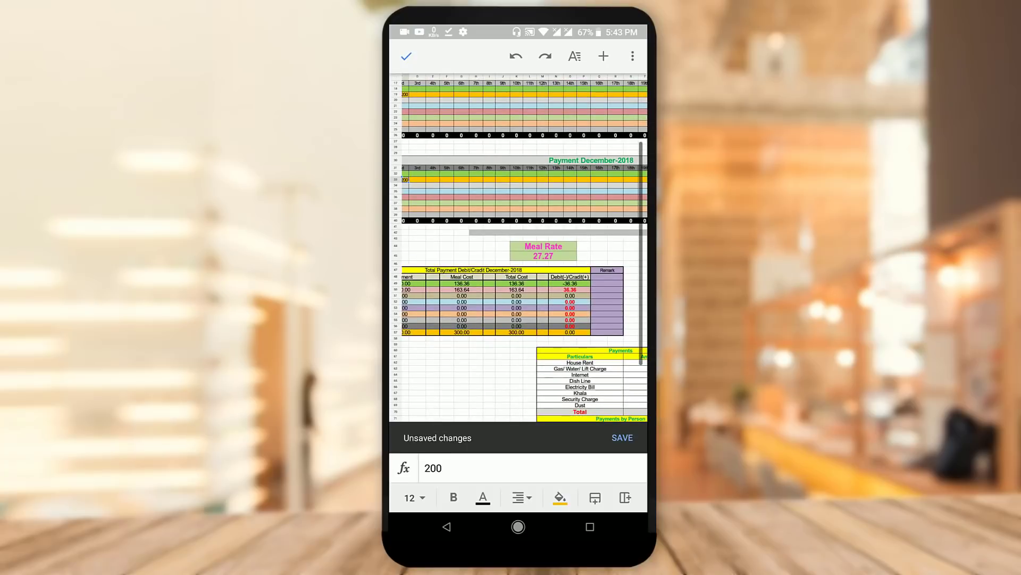
scroll(519, 248, down, 2)
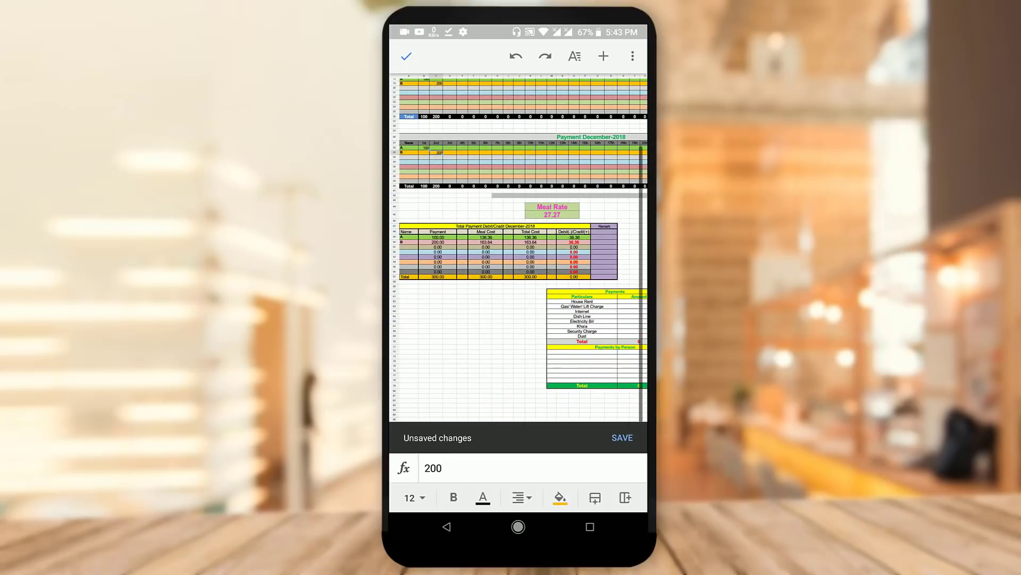
scroll(519, 248, up, 5)
scroll(518, 248, left, 2)
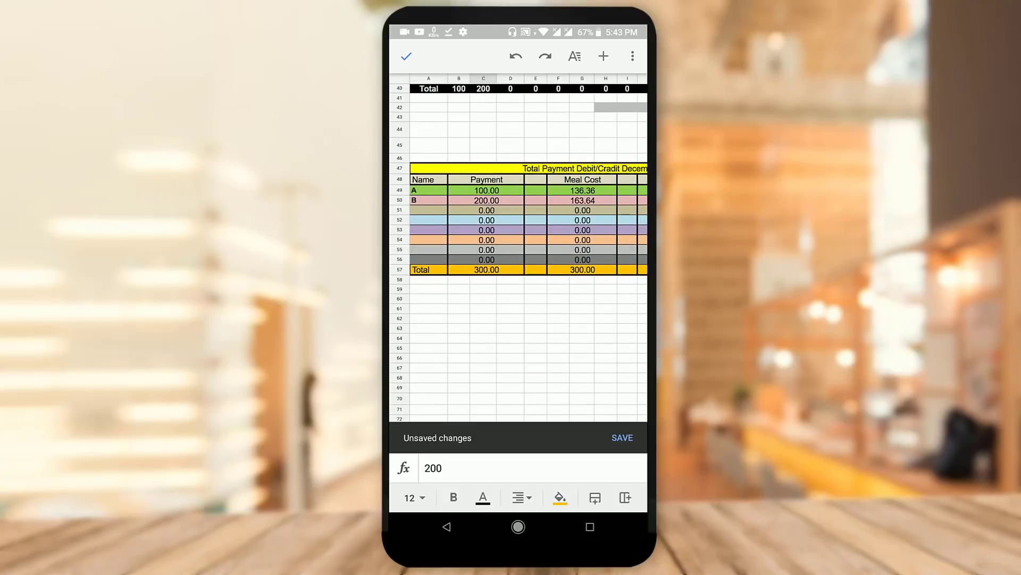
scroll(518, 248, down, 3)
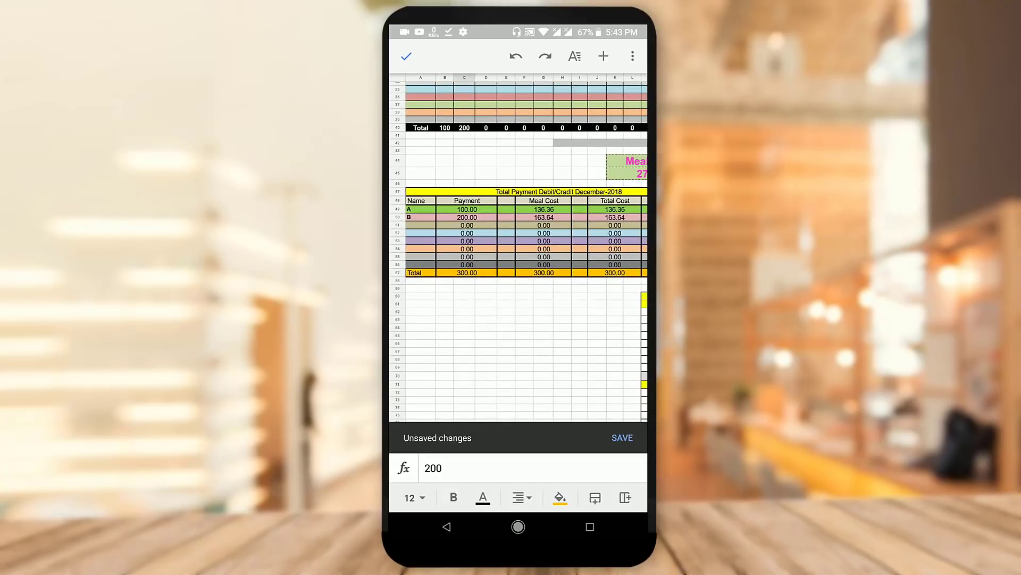
scroll(519, 248, up, 1)
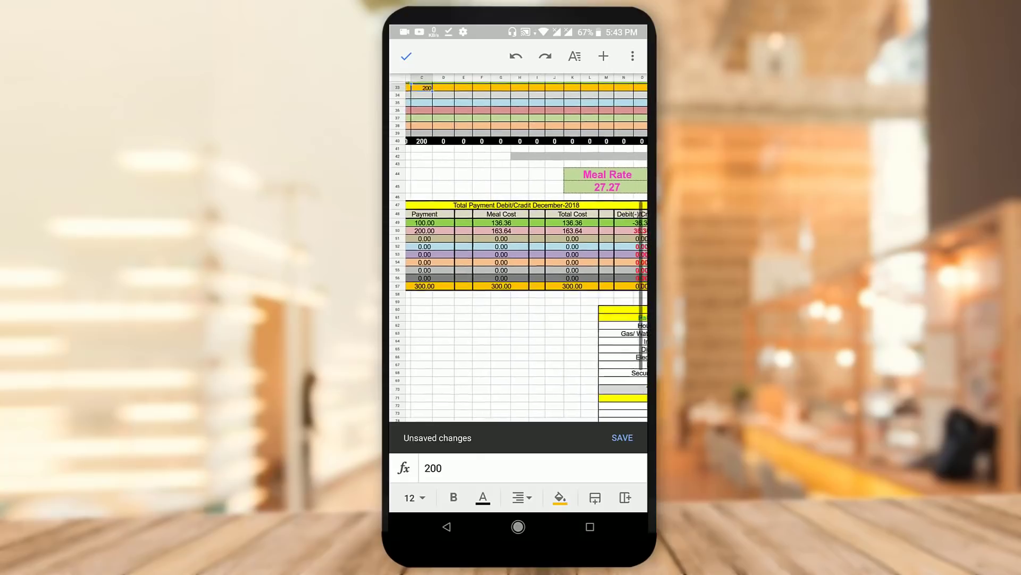
scroll(519, 248, right, 2)
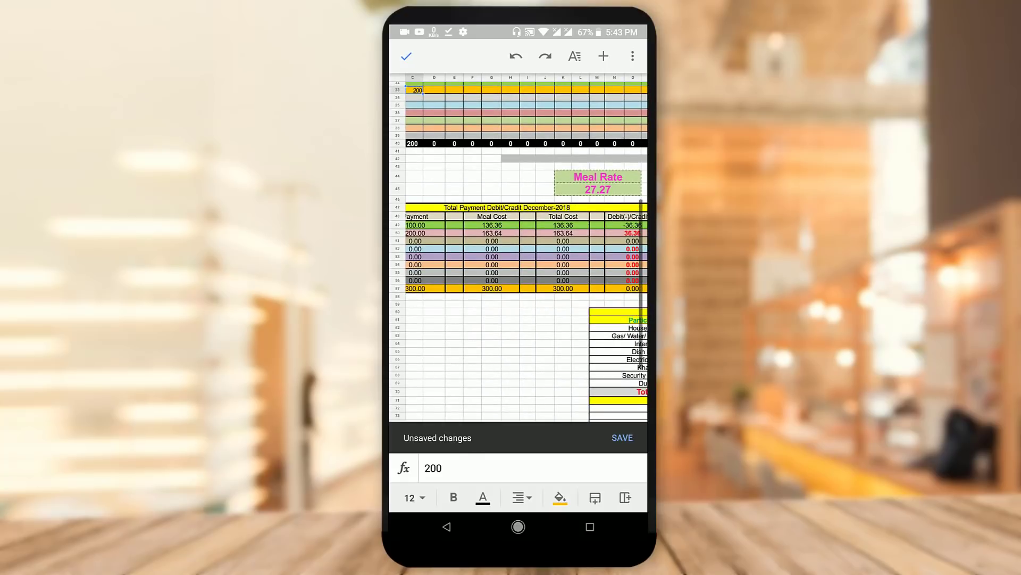
scroll(518, 248, left, 2)
scroll(518, 248, up, 1)
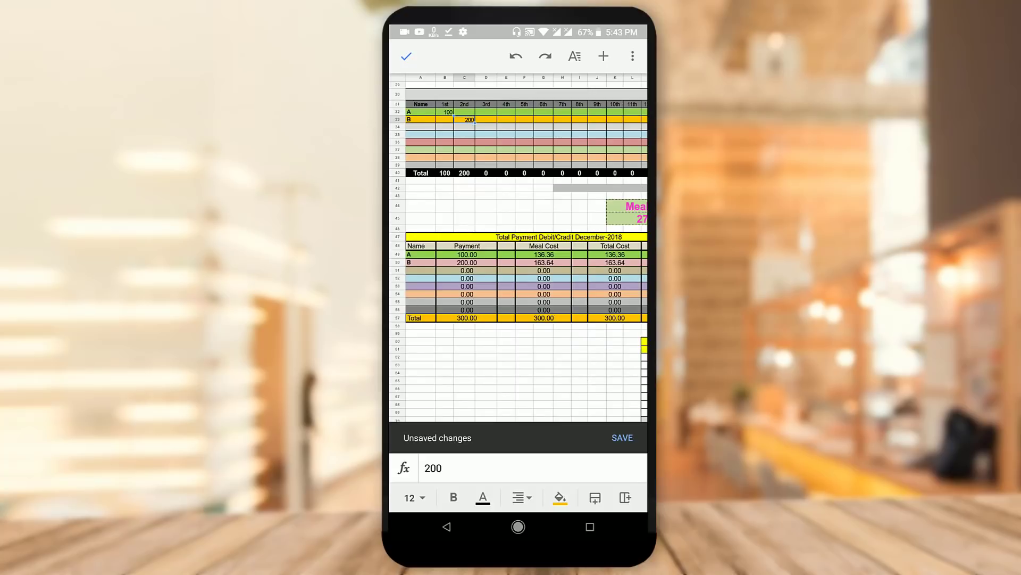
scroll(518, 247, right, 2)
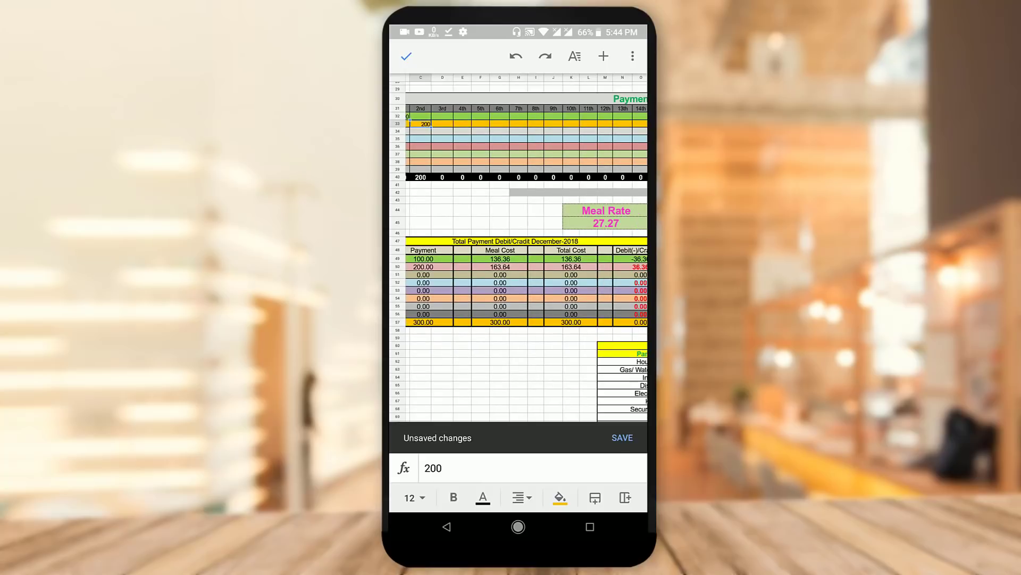
scroll(519, 248, right, 2)
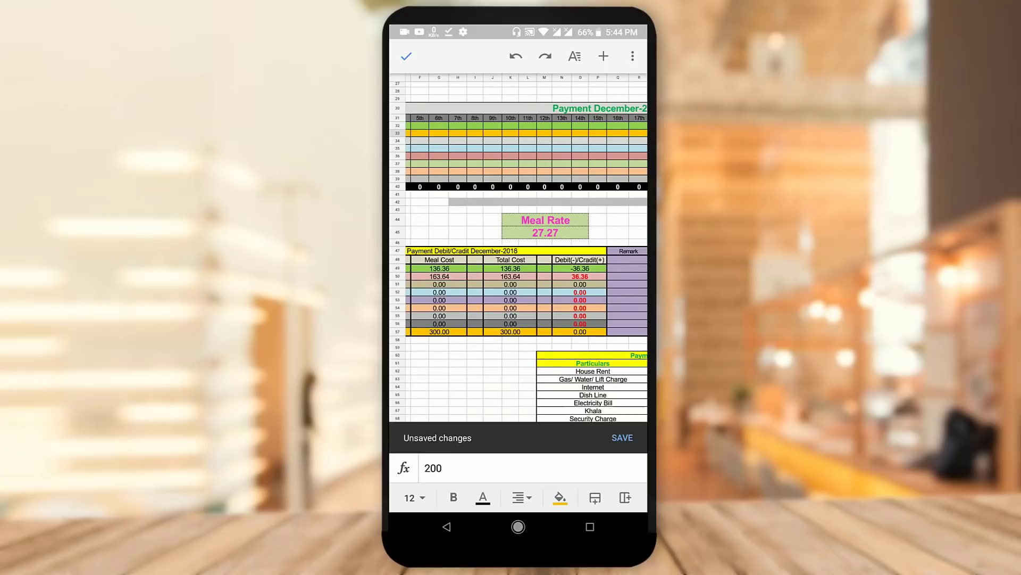
scroll(526, 307, up, 3)
drag(586, 266, 520, 274)
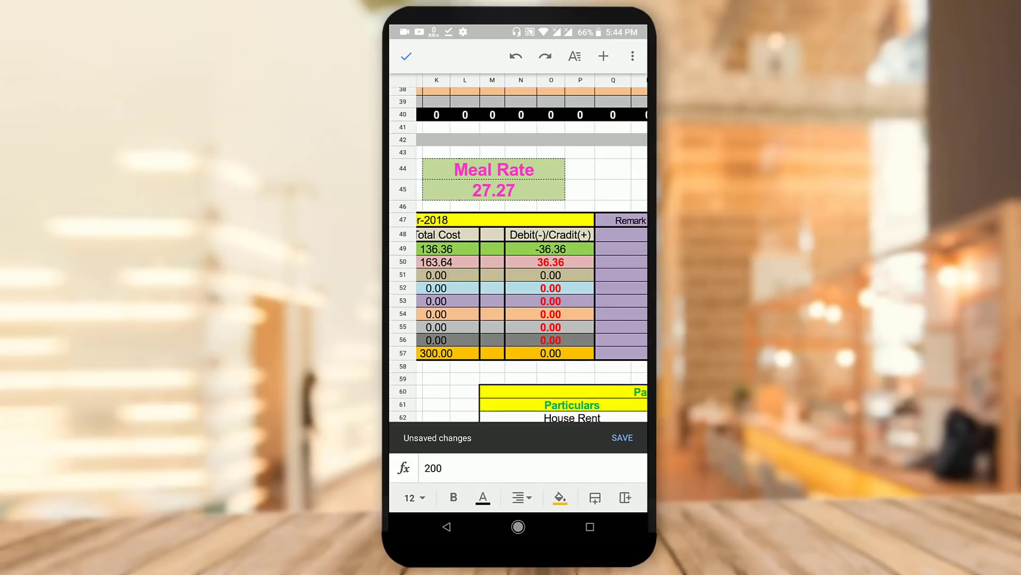
scroll(518, 256, down, 3)
mouse_move(479, 266)
mouse_down()
mouse_move(538, 266)
mouse_move(473, 266)
mouse_up()
scroll(519, 255, up, 3)
drag(585, 266, 523, 273)
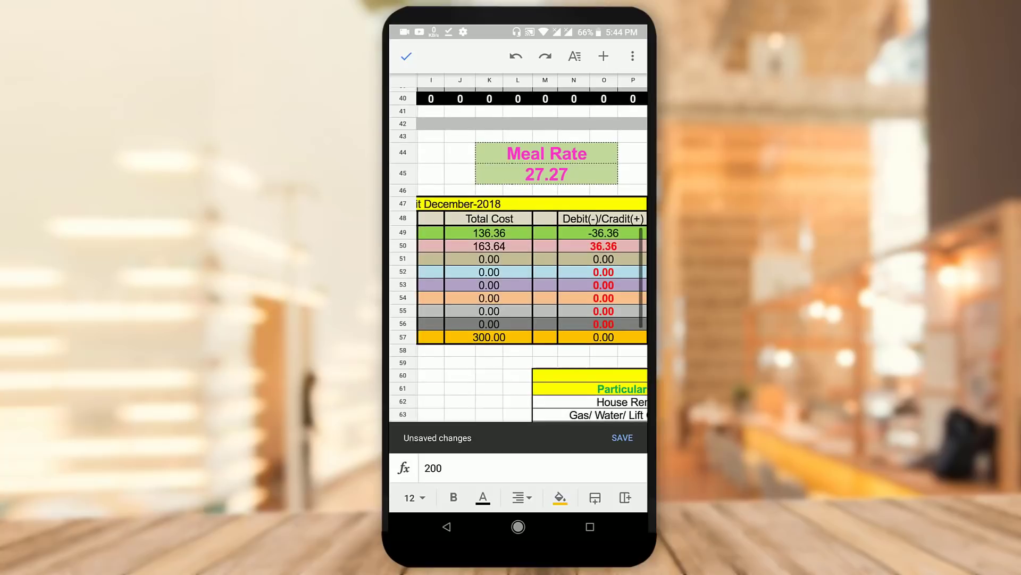
scroll(519, 248, down, 3)
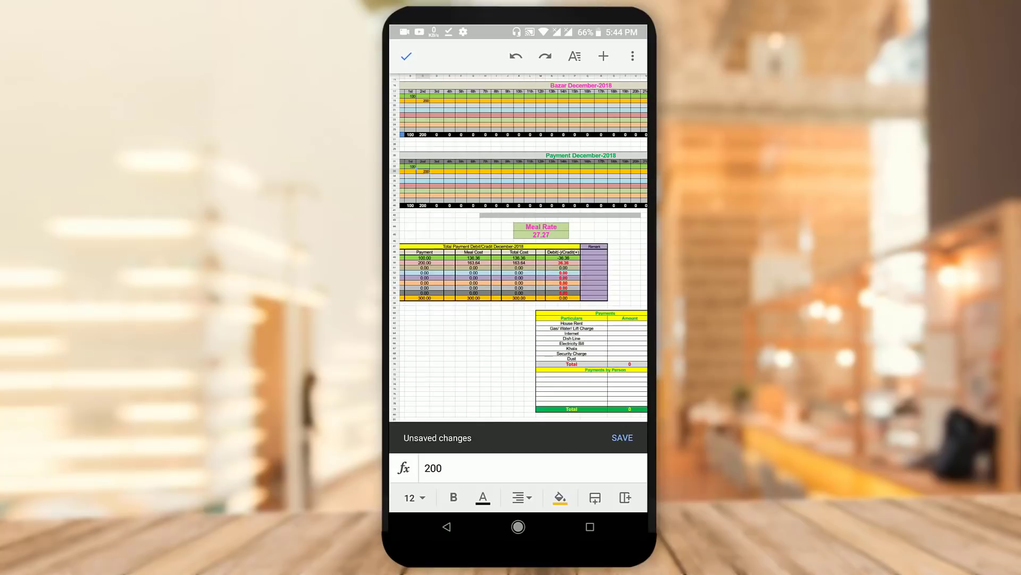
scroll(519, 247, down, 2)
drag(519, 256, 528, 255)
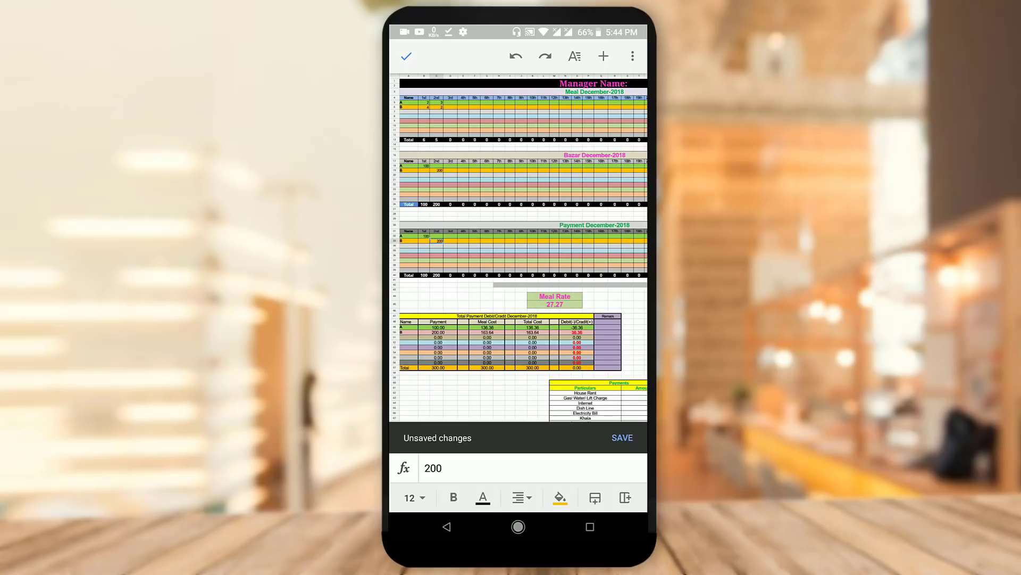
scroll(519, 247, down, 3)
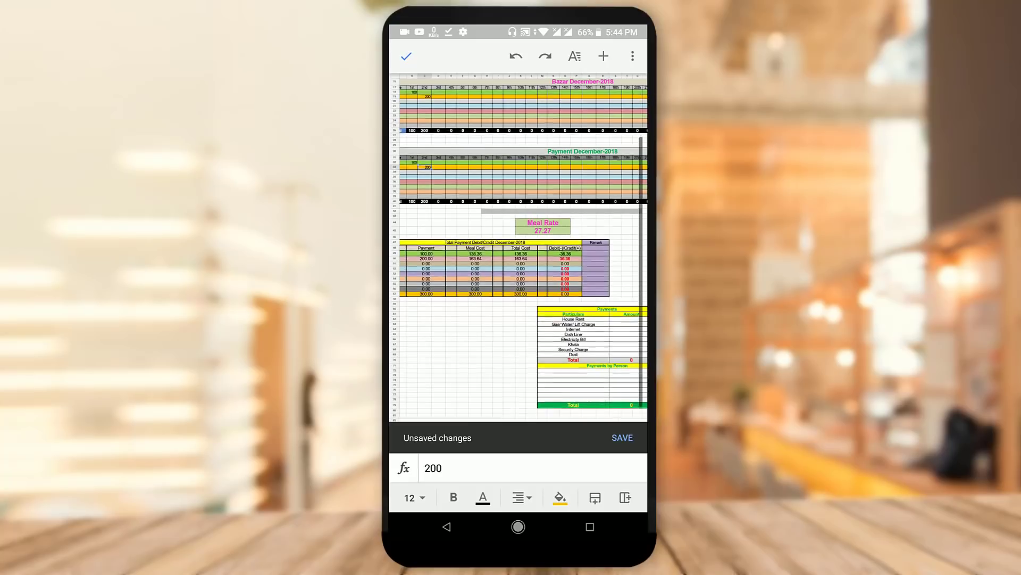
scroll(519, 248, up, 2)
scroll(518, 248, down, 4)
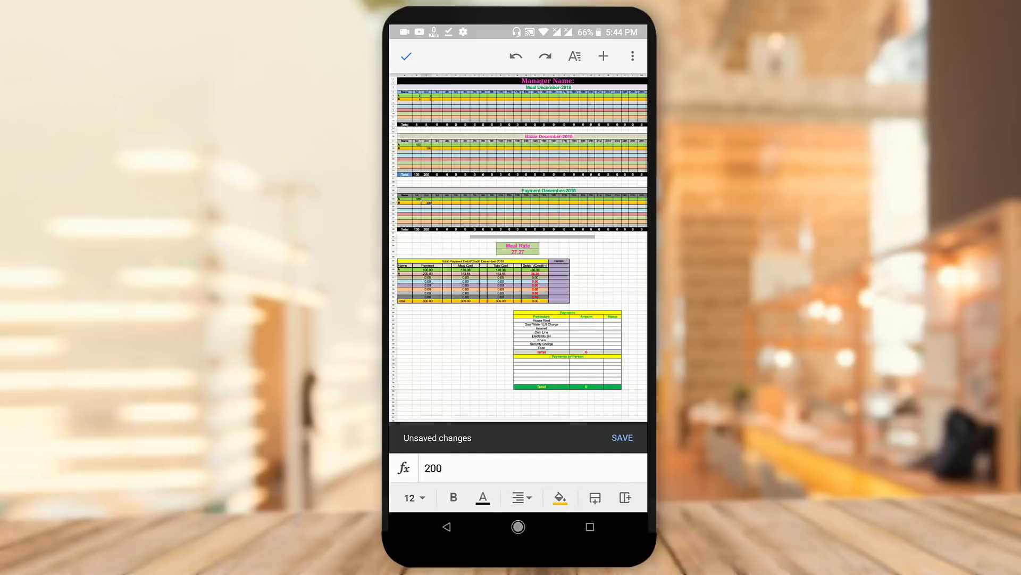
scroll(519, 248, up, 2)
drag(585, 248, 426, 255)
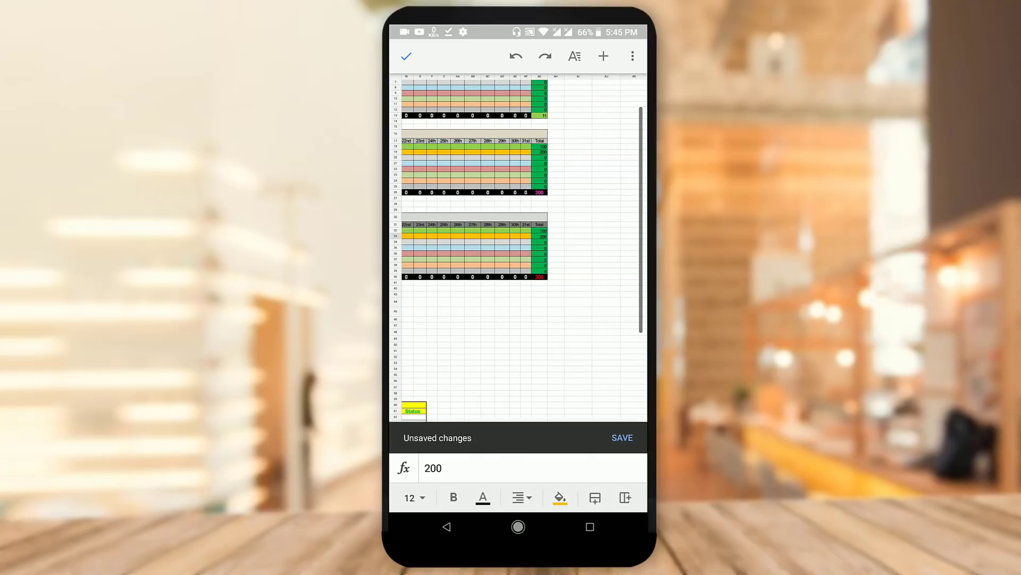
scroll(518, 247, up, 2)
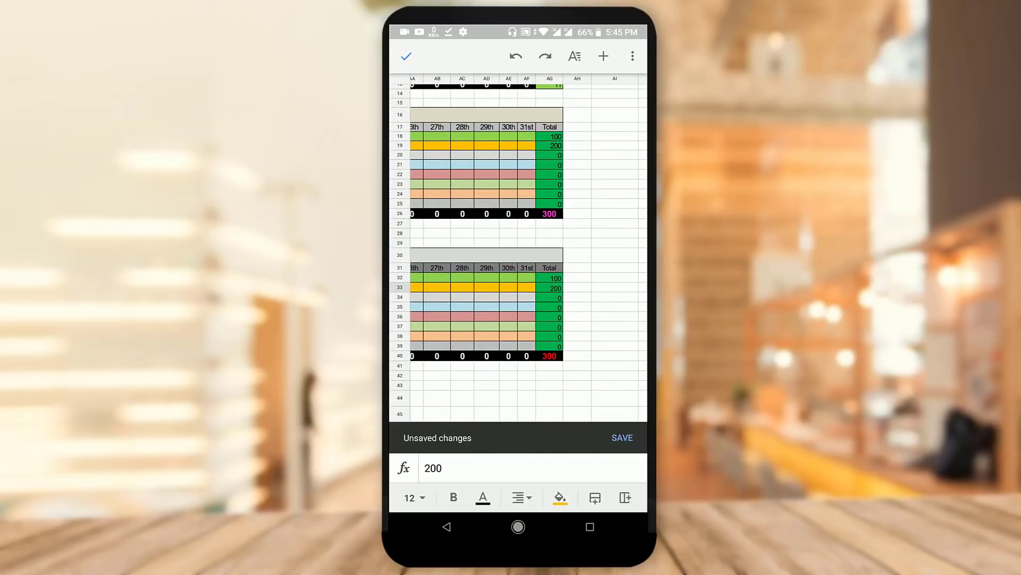
scroll(519, 247, down, 2)
scroll(518, 247, down, 2)
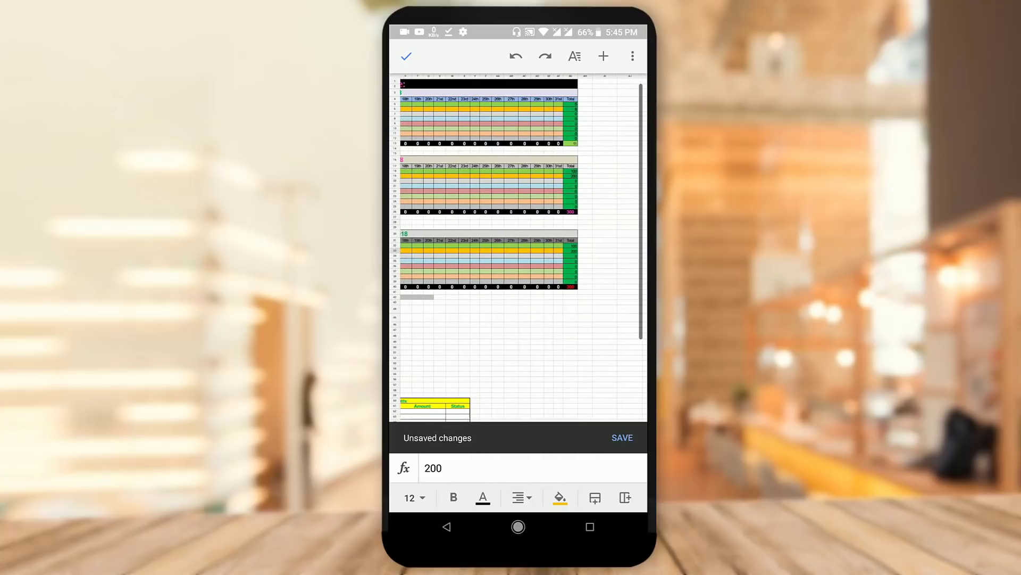
scroll(519, 248, left, 1)
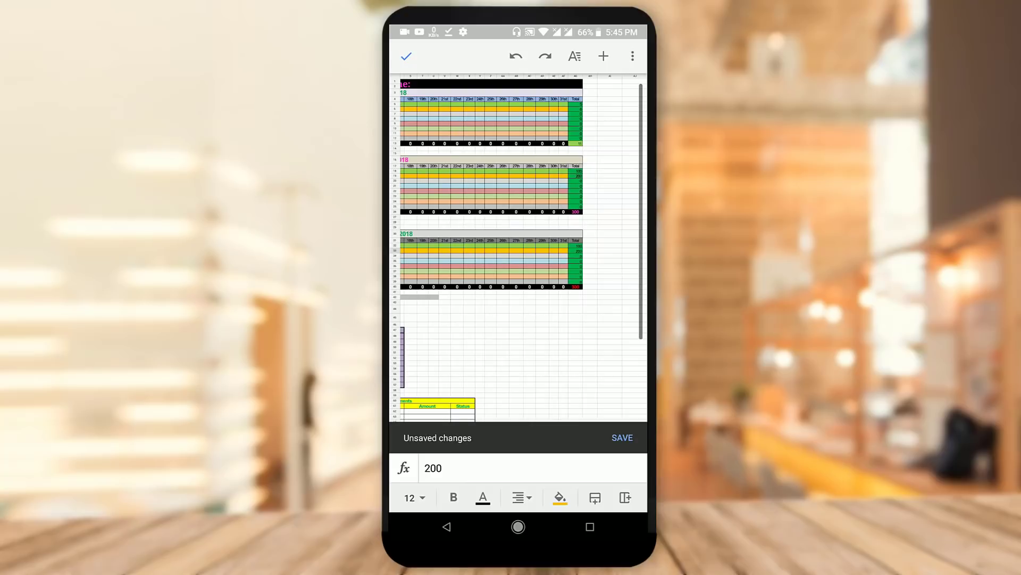
scroll(519, 247, up, 2)
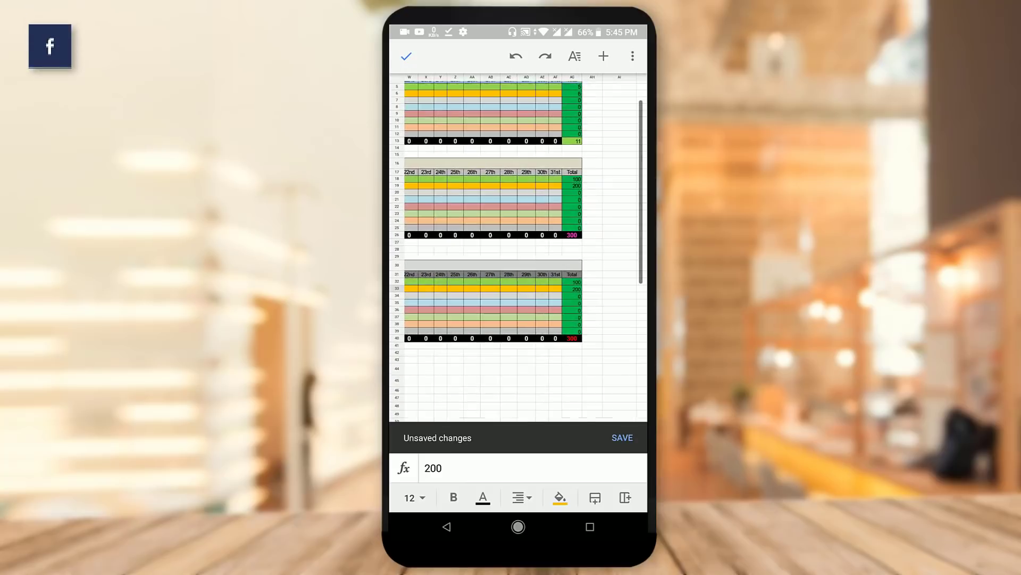
scroll(519, 247, up, 2)
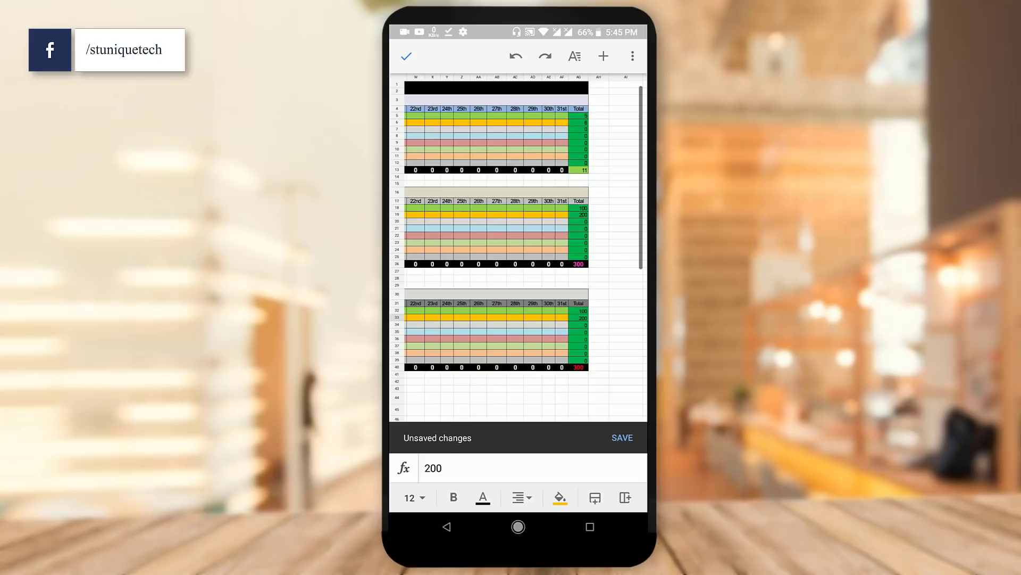
scroll(519, 247, down, 2)
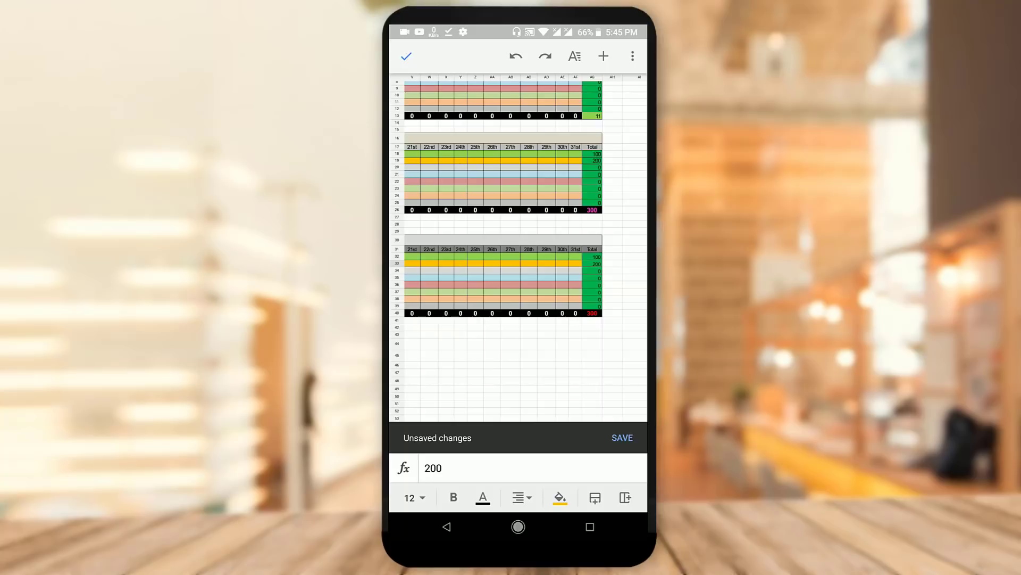
scroll(519, 247, left, 2)
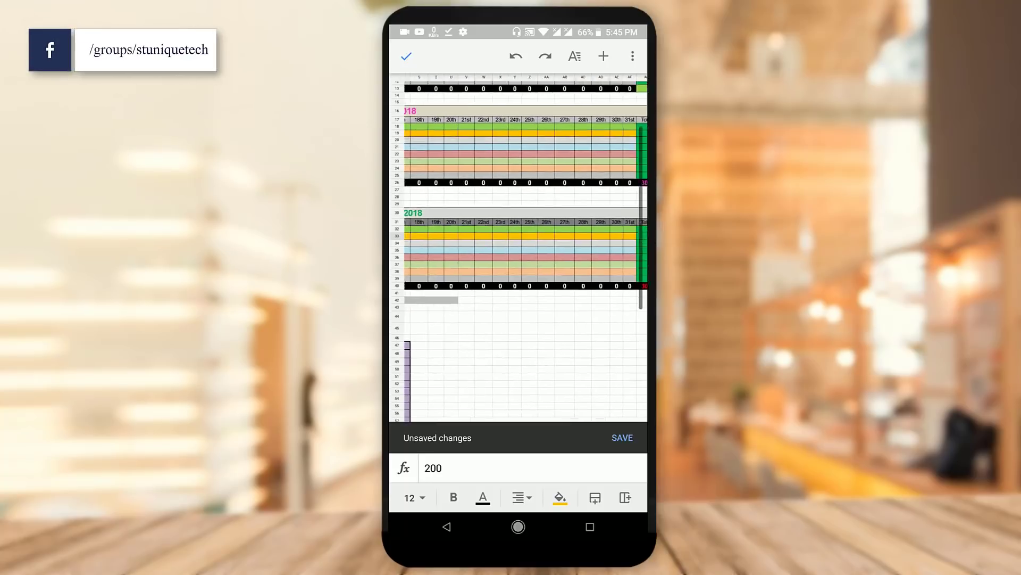
scroll(519, 248, down, 3)
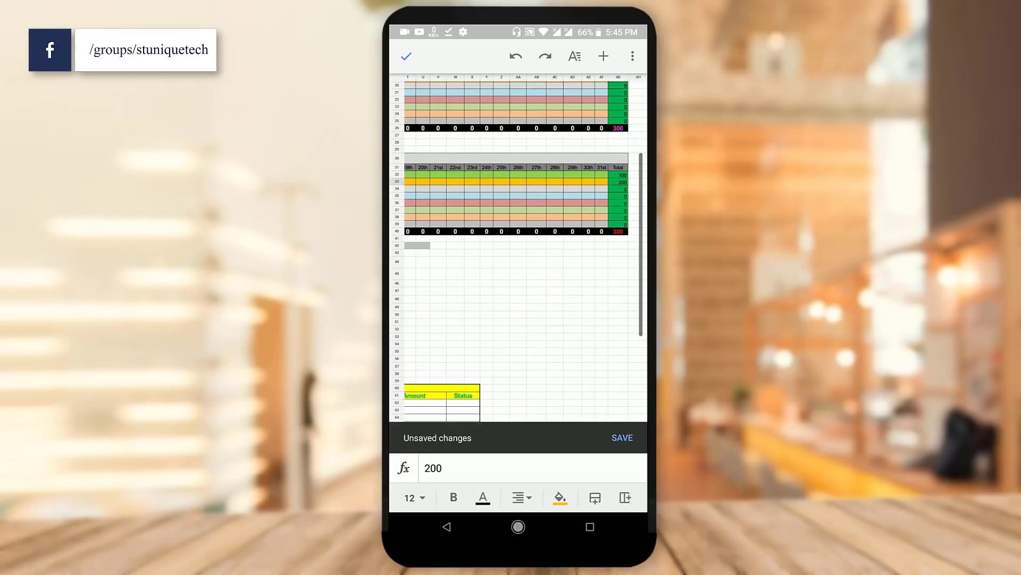
scroll(519, 247, up, 3)
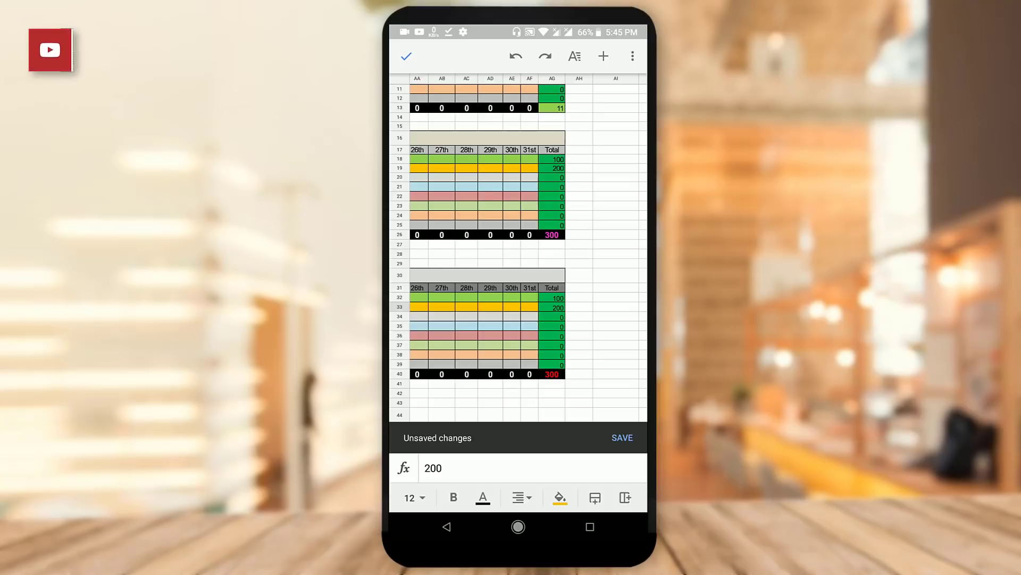
scroll(519, 248, down, 5)
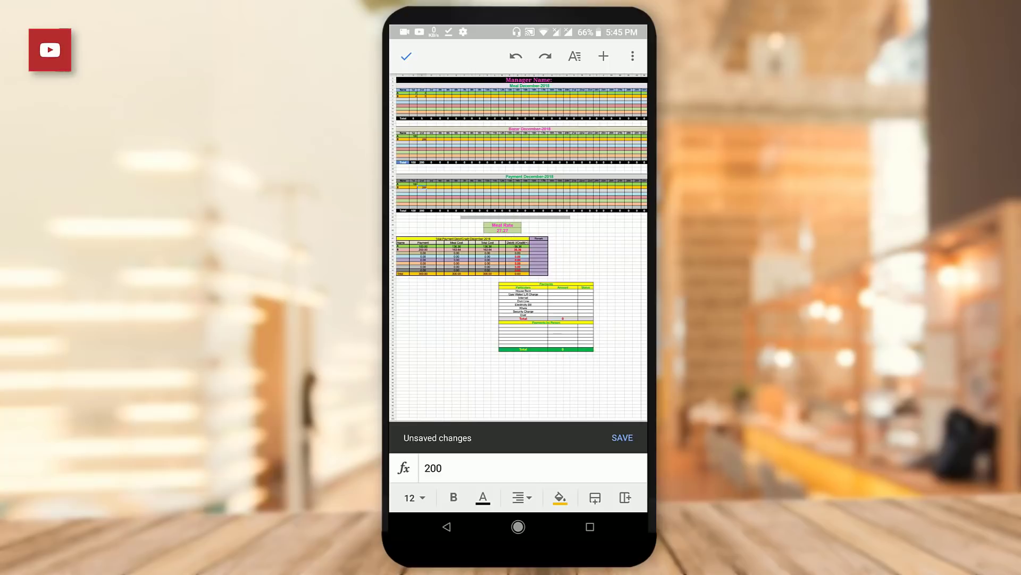
scroll(518, 248, up, 5)
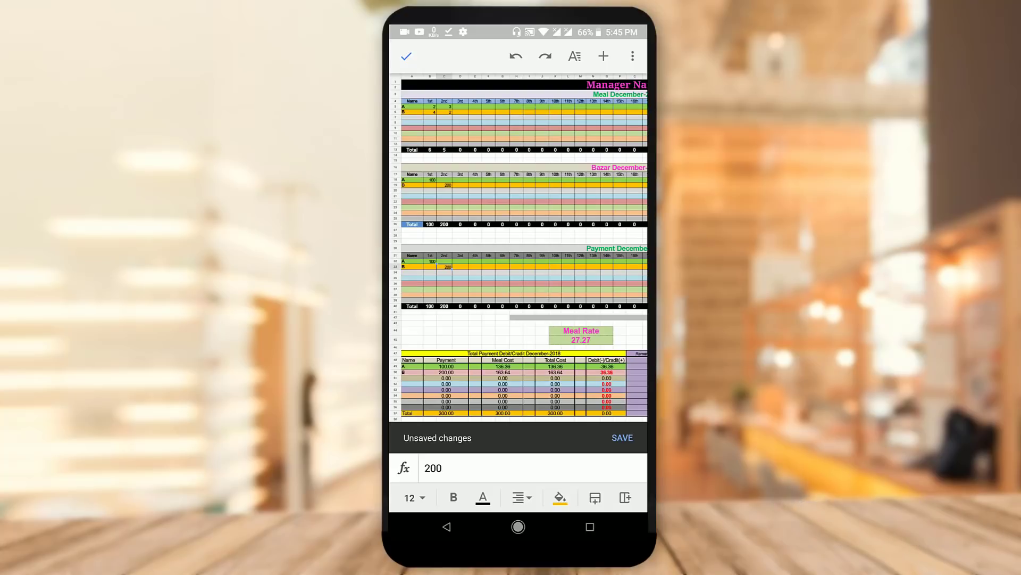
scroll(519, 248, down, 3)
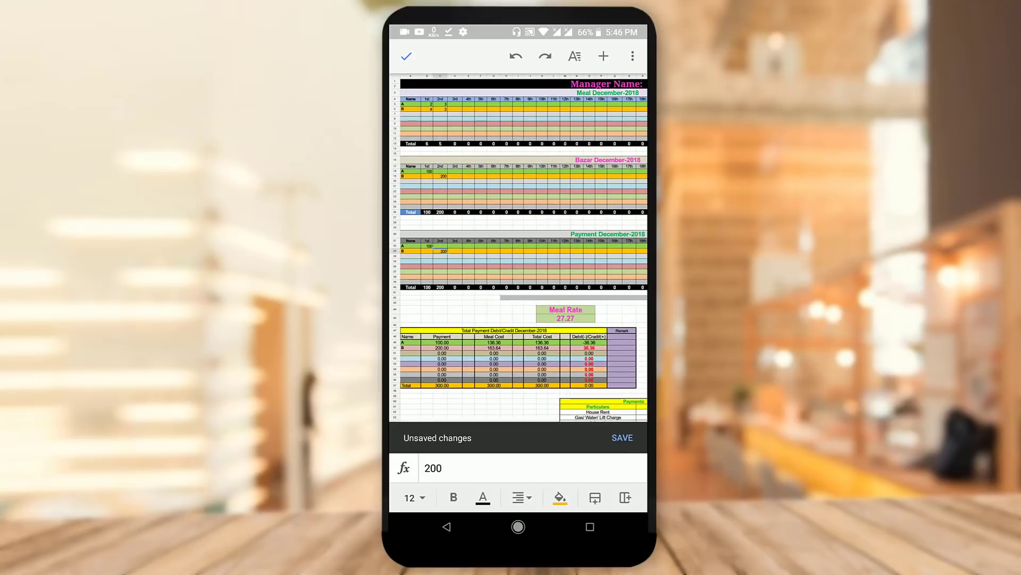
Enter 4 meals for A in D5 and 1 meal for B in D6.
click(407, 56)
double_click(455, 104)
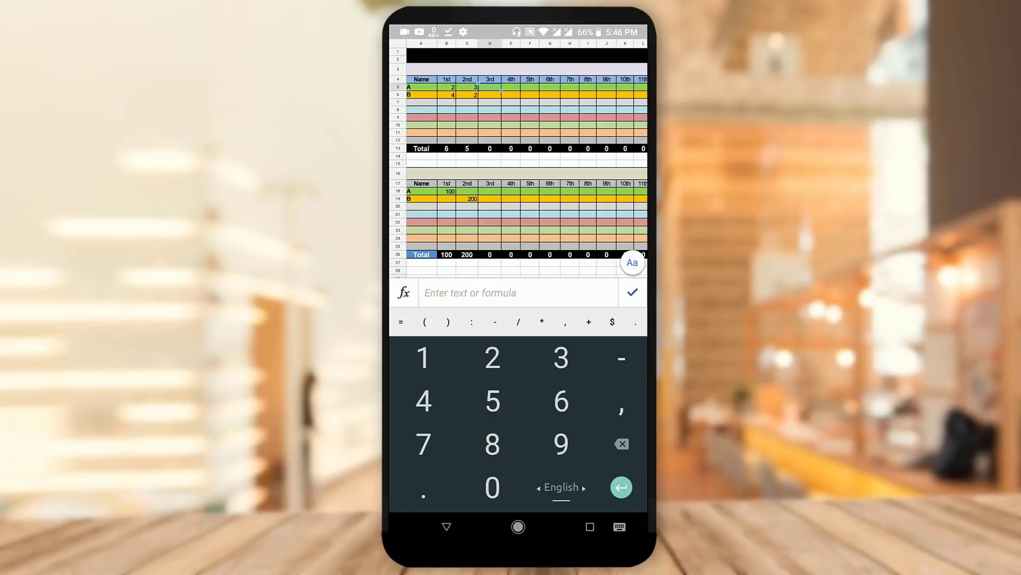
text(4)
key(Return)
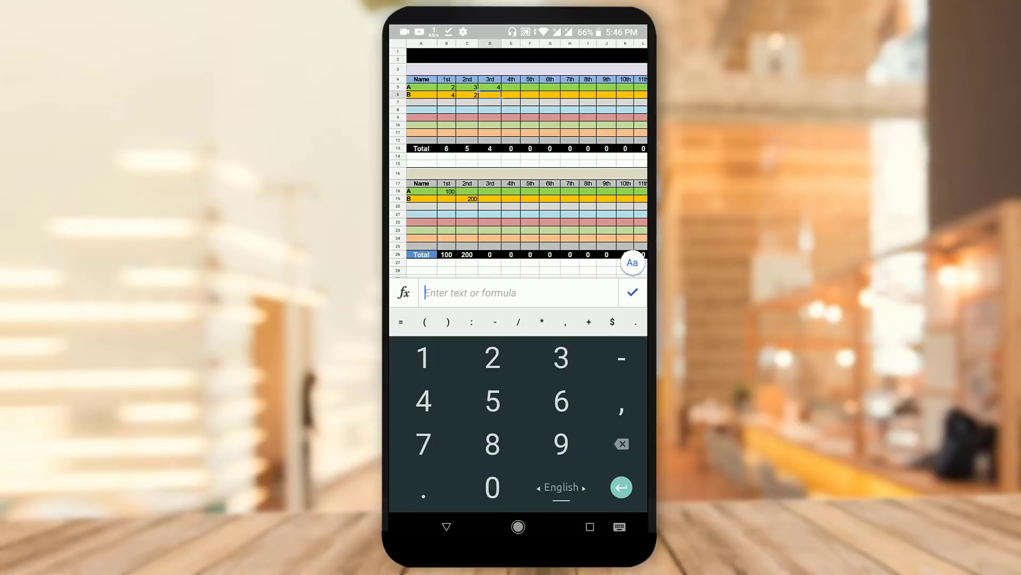
text(1)
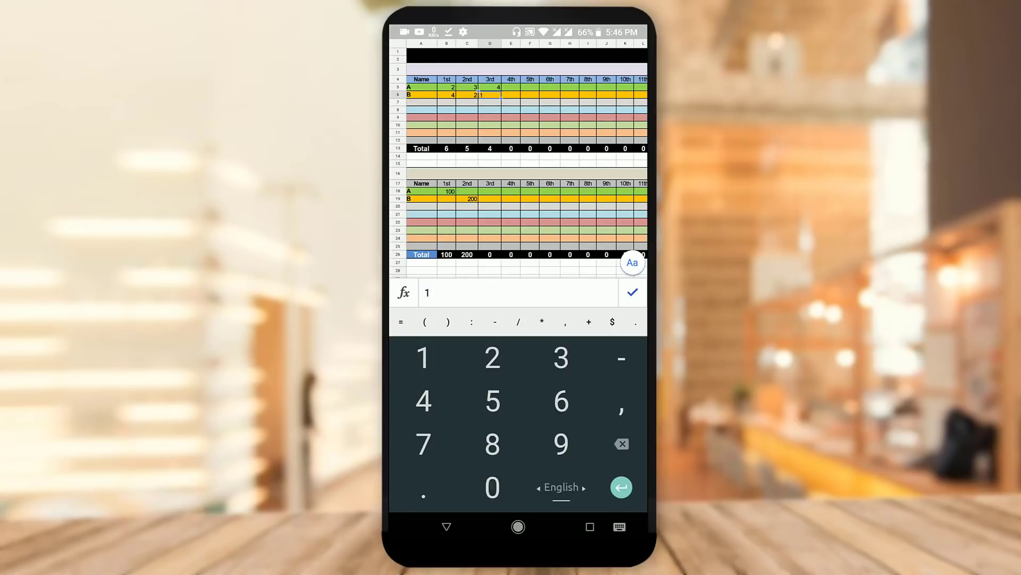
key(Escape)
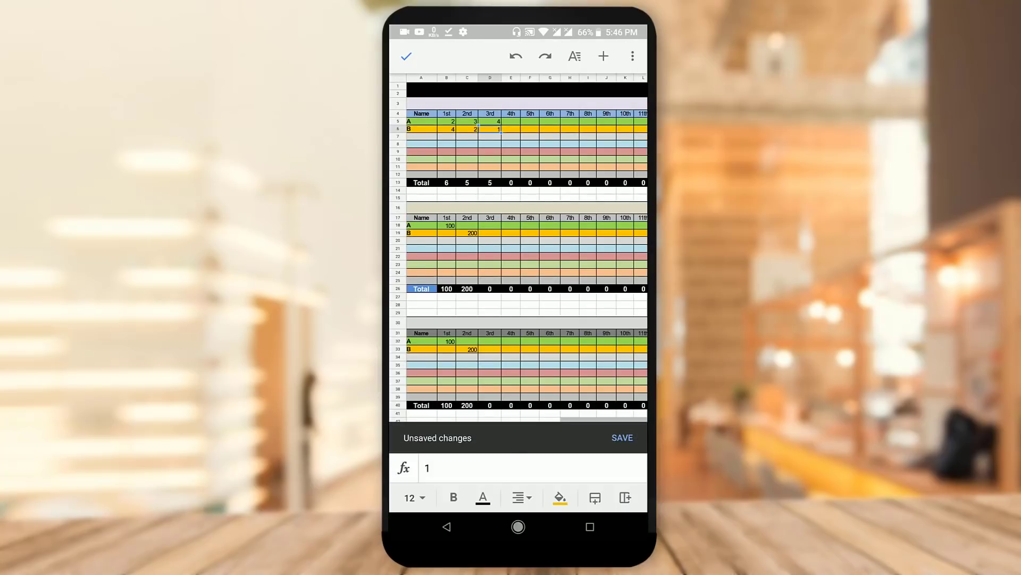
Scroll through the sheet to check the 18.75 meal rate and the Debit/Credit balances.
scroll(519, 266, down, 5)
scroll(519, 266, right, 3)
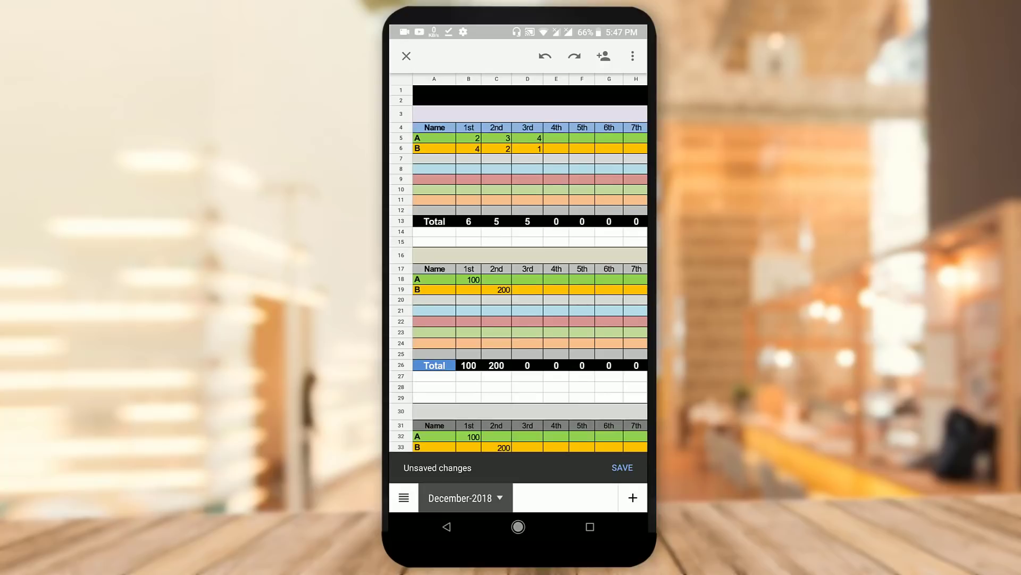
scroll(518, 266, down, 10)
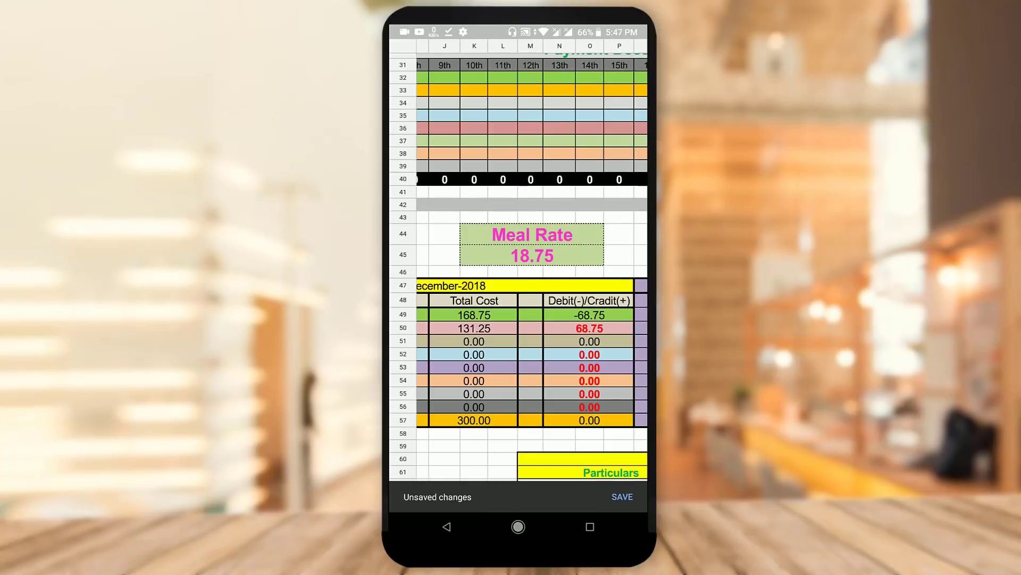
scroll(518, 266, down, 5)
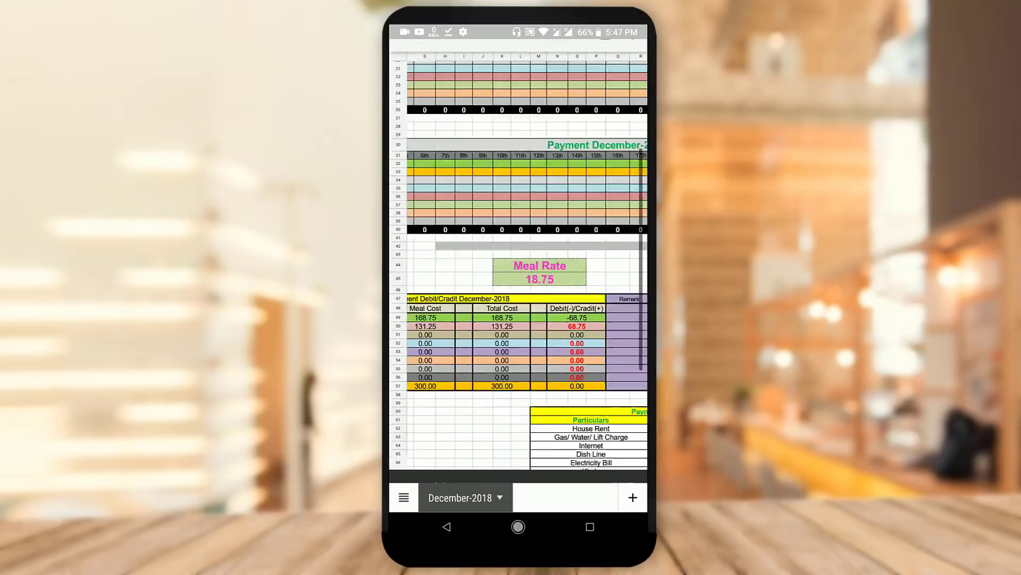
scroll(524, 266, left, 2)
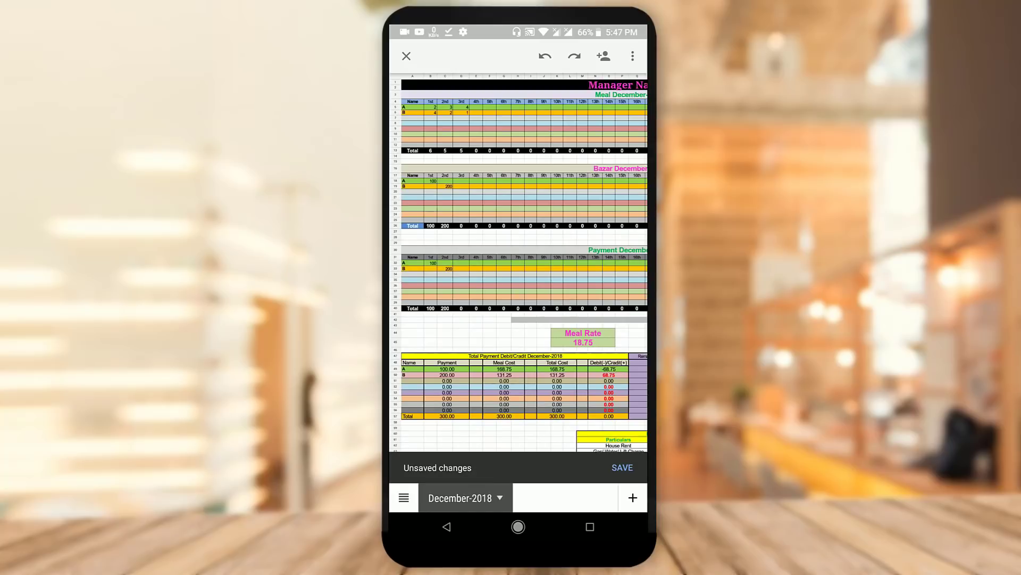
scroll(519, 266, down, 3)
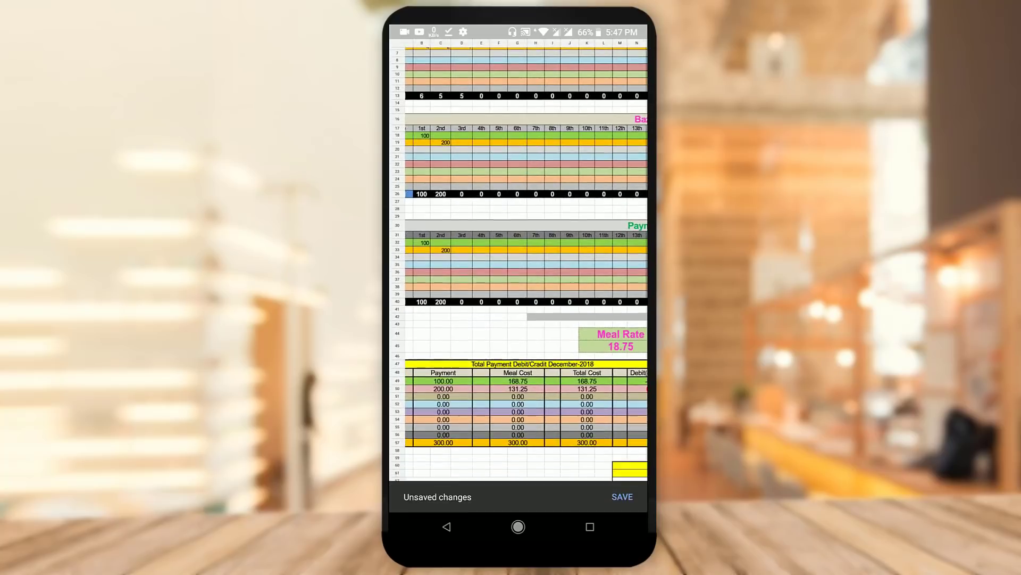
scroll(519, 266, down, 2)
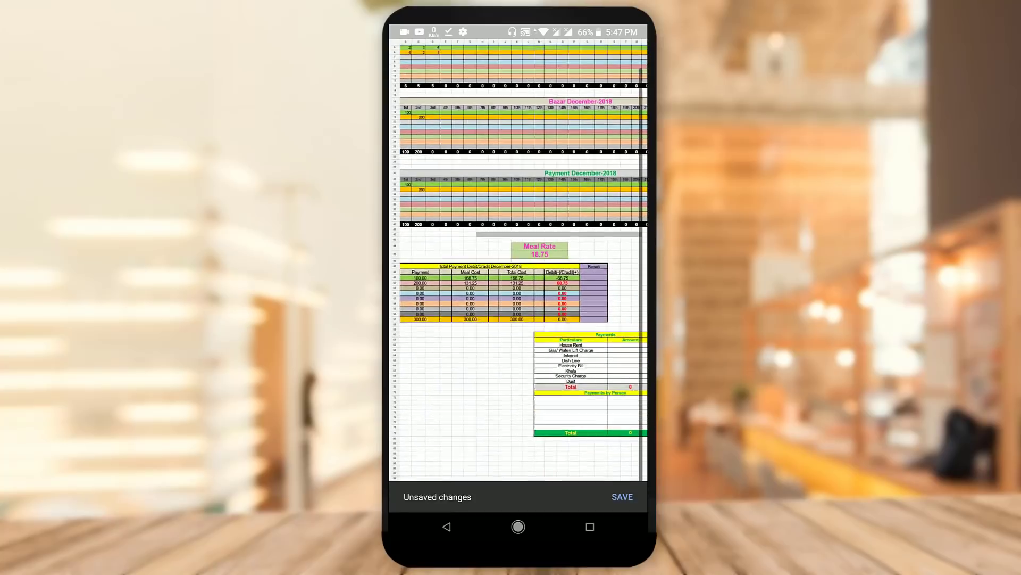
scroll(519, 256, up, 3)
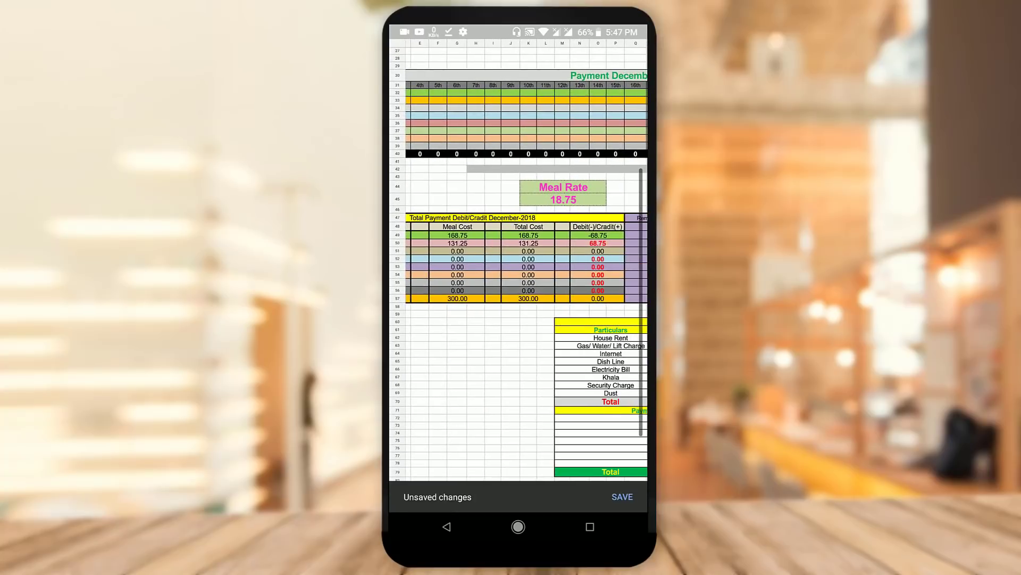
scroll(519, 260, up, 2)
scroll(519, 260, down, 2)
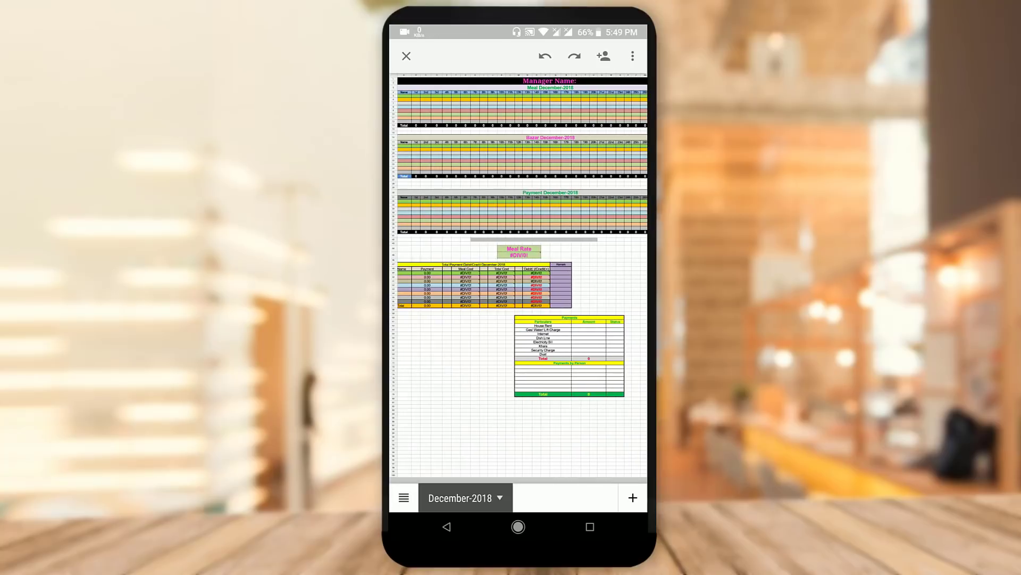
Scroll down the December-2018 sheet toward its sheet tab.
scroll(519, 266, down, 2)
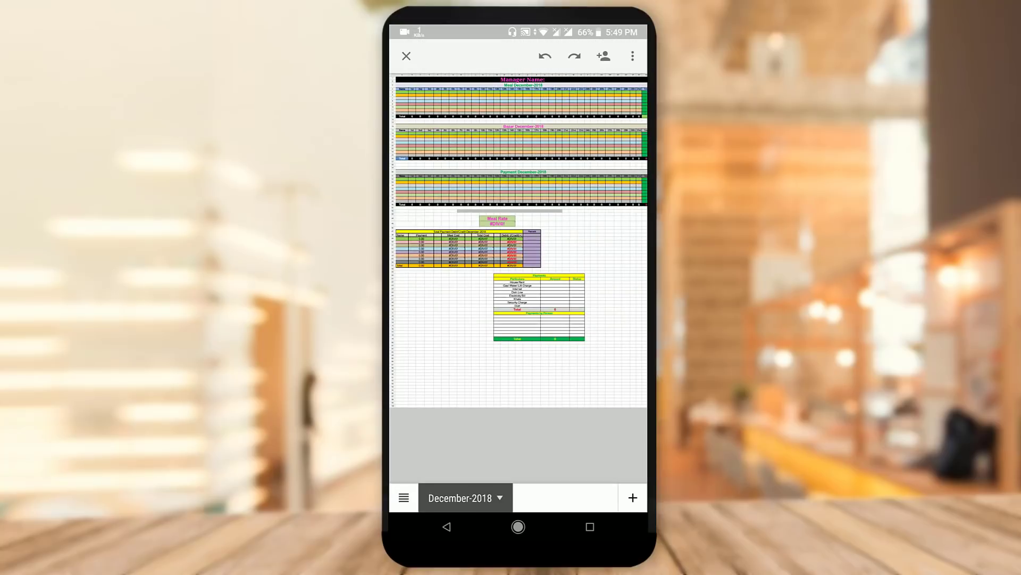
scroll(518, 266, down, 1)
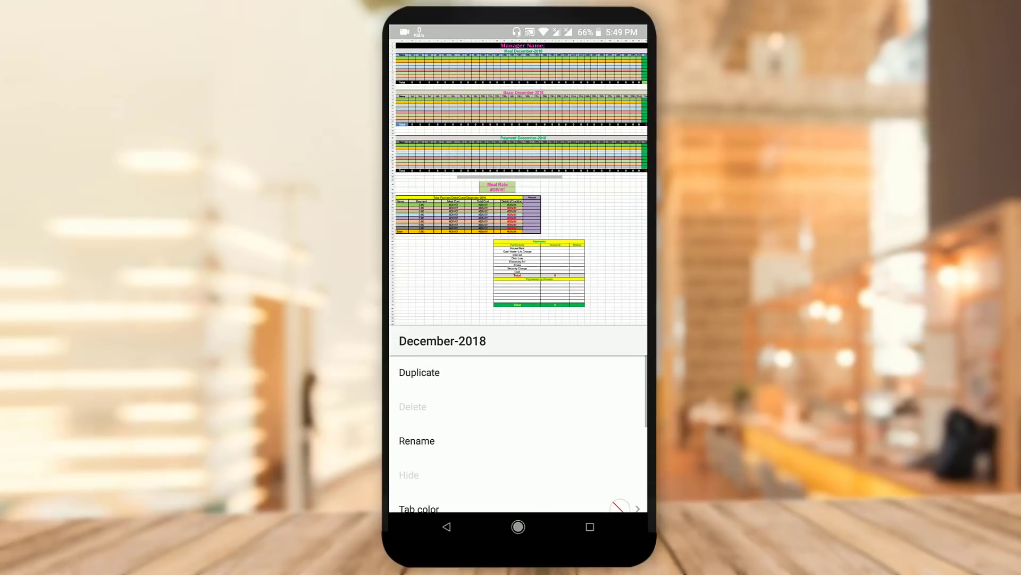
scroll(519, 434, down, 2)
scroll(519, 434, up, 2)
Duplicate the December-2018 template sheet and compare the copy with the original.
click(419, 372)
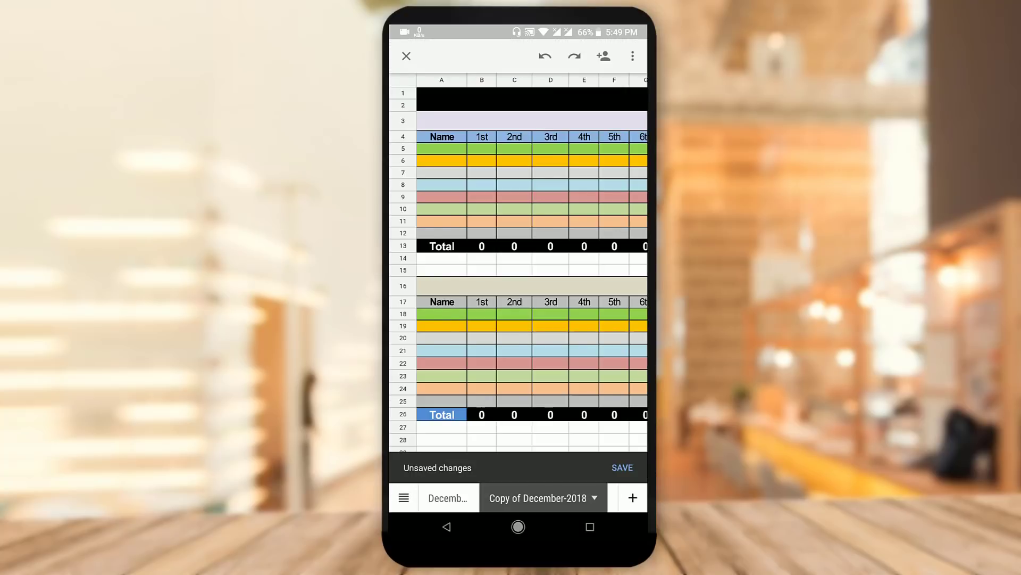
click(448, 497)
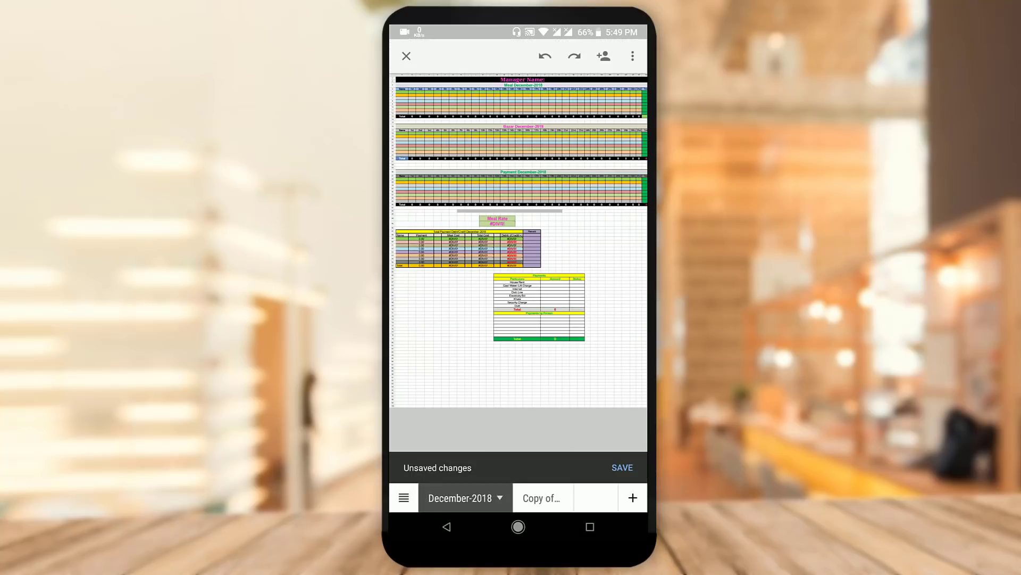
click(538, 497)
Rename the copied sheet to '-2018'.
click(540, 498)
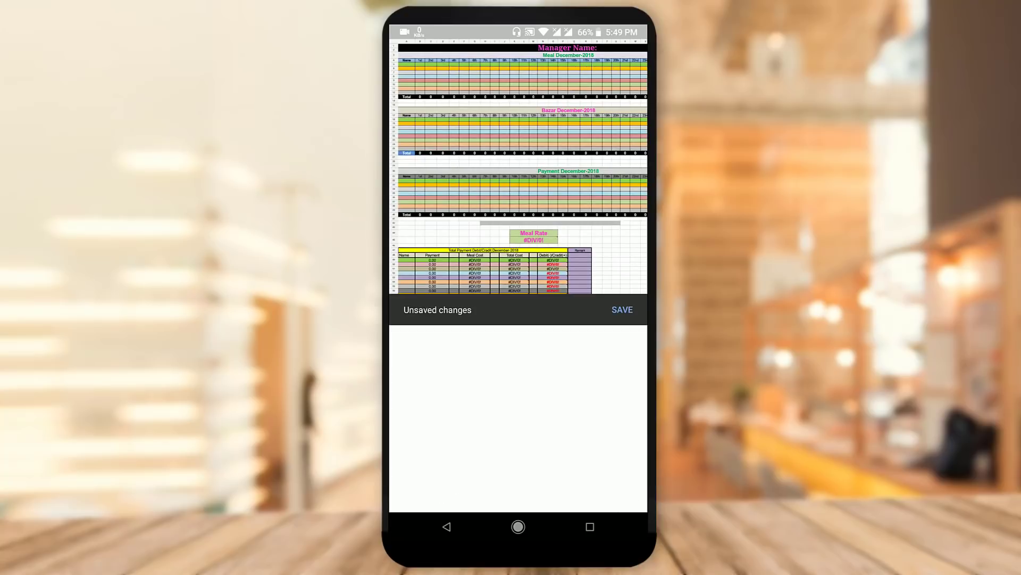
click(416, 440)
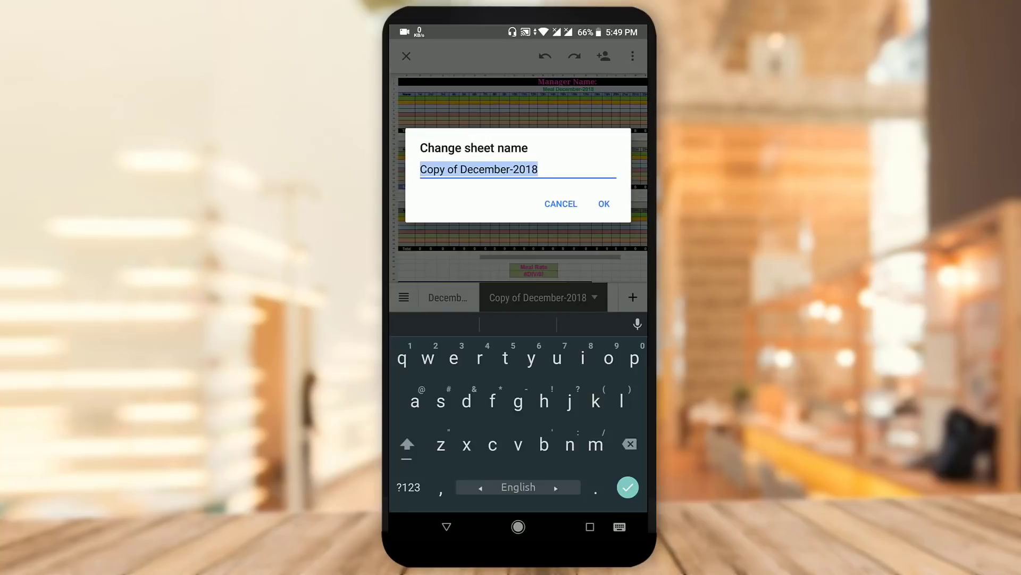
key(Return)
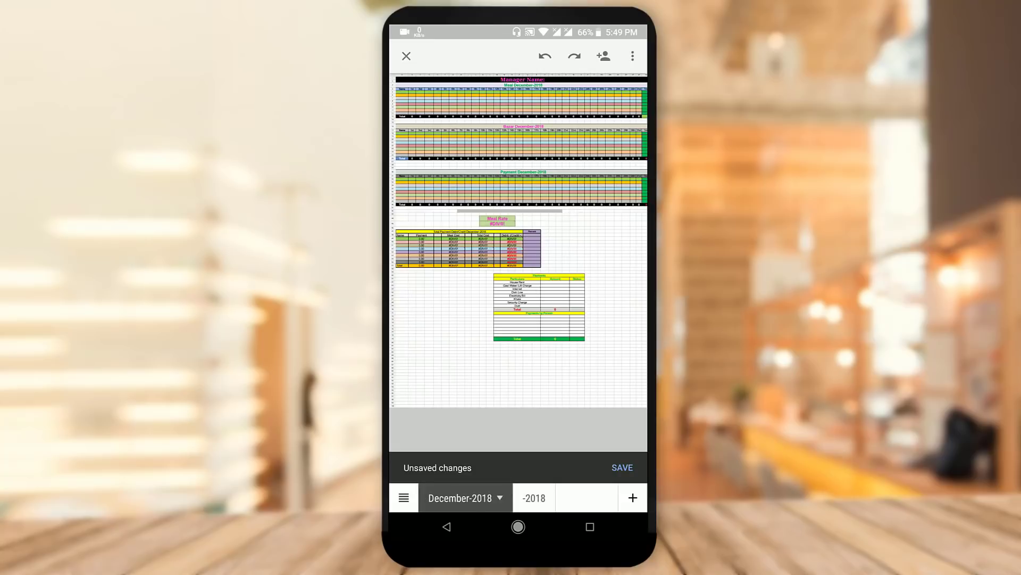
scroll(519, 261, down, 1)
scroll(519, 239, up, 2)
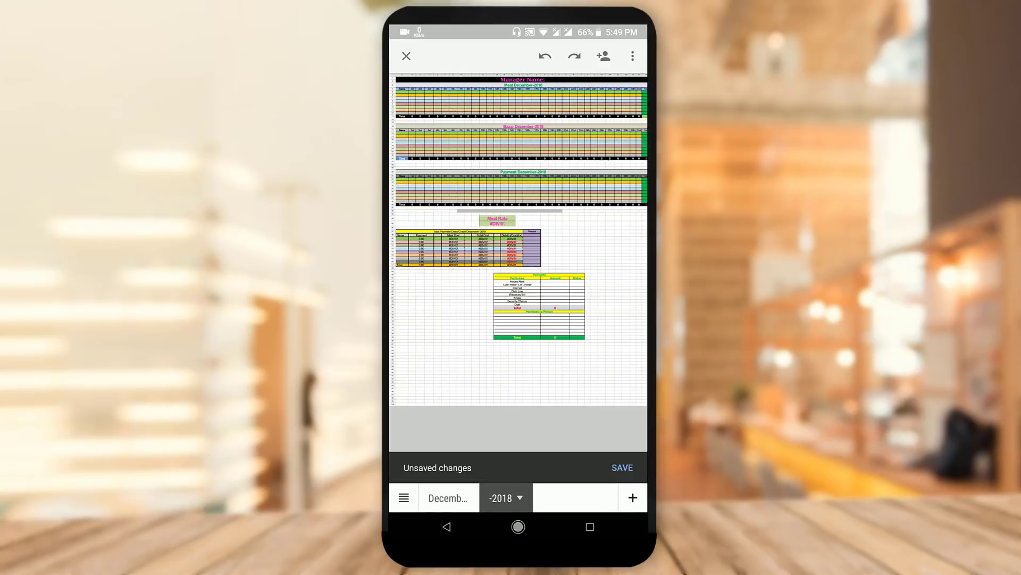
scroll(519, 240, down, 1)
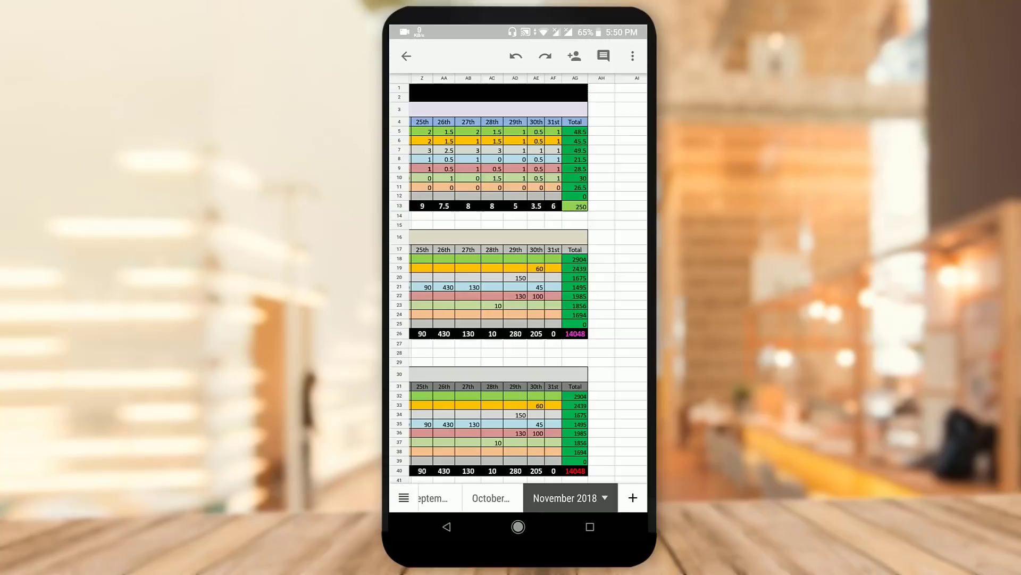
Scroll back through the sheet tabs of the filled workbook and open August 2018.
scroll(518, 277, left, 3)
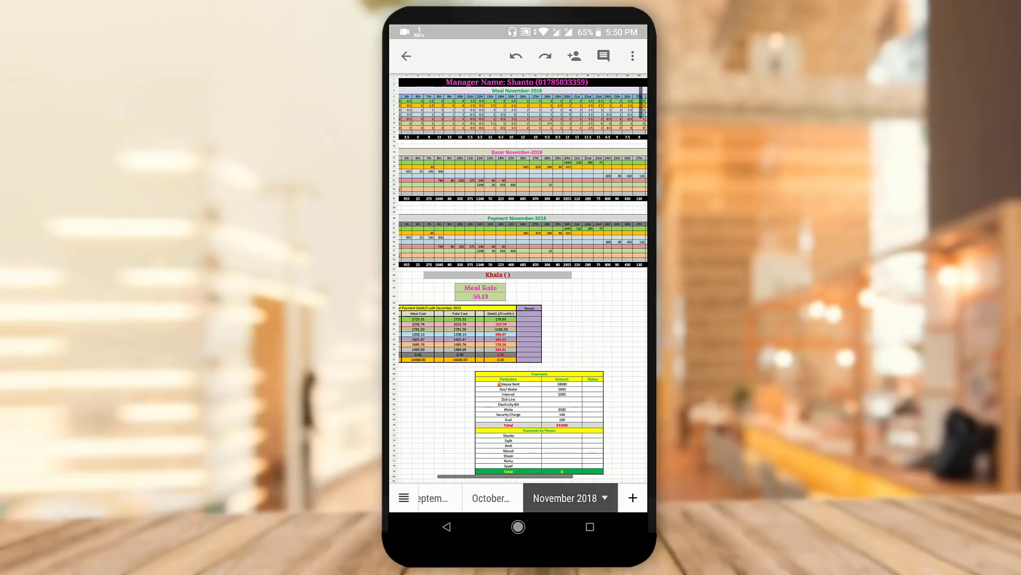
scroll(511, 498, left, 3)
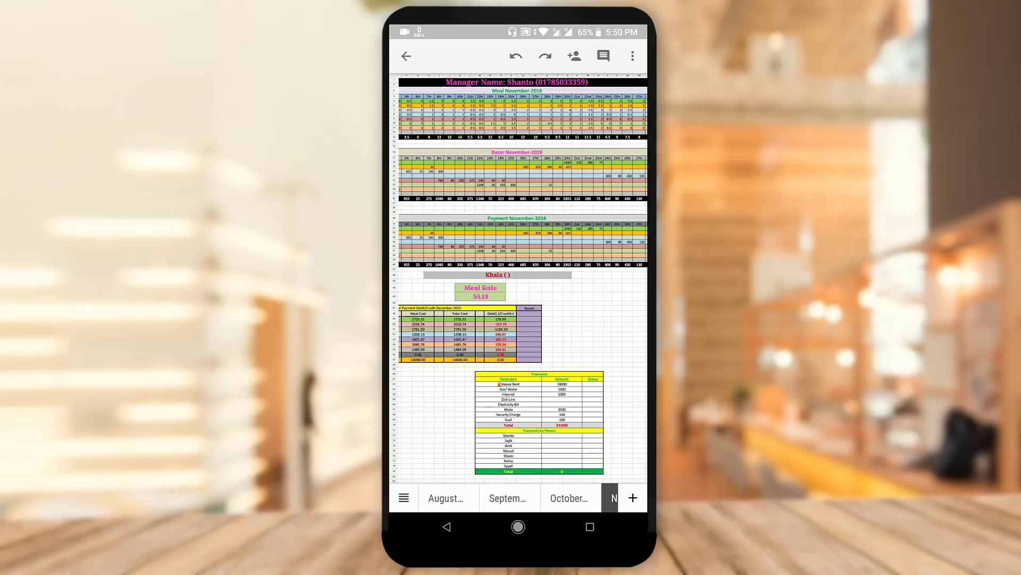
scroll(511, 497, right, 3)
scroll(511, 497, left, 3)
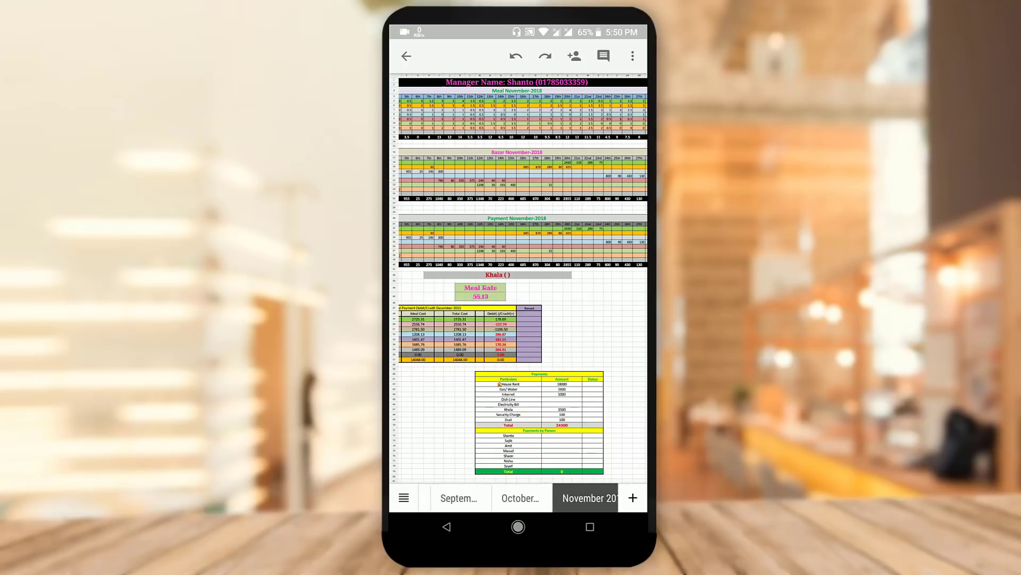
scroll(511, 498, right, 2)
scroll(511, 498, left, 2)
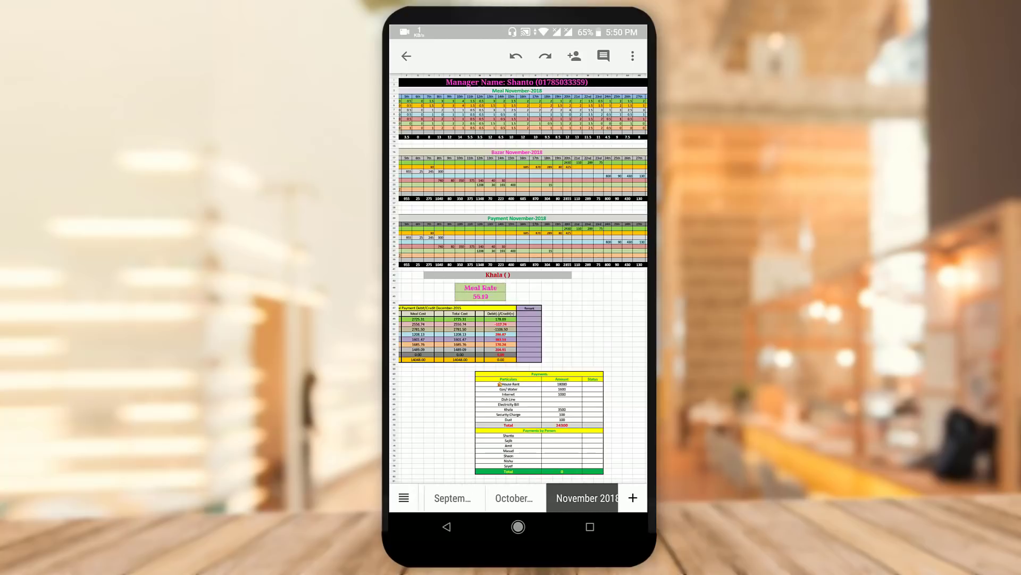
scroll(511, 497, left, 2)
click(434, 497)
Look through the September, October, November and December 2018 sheets, ending on November 2018.
click(529, 497)
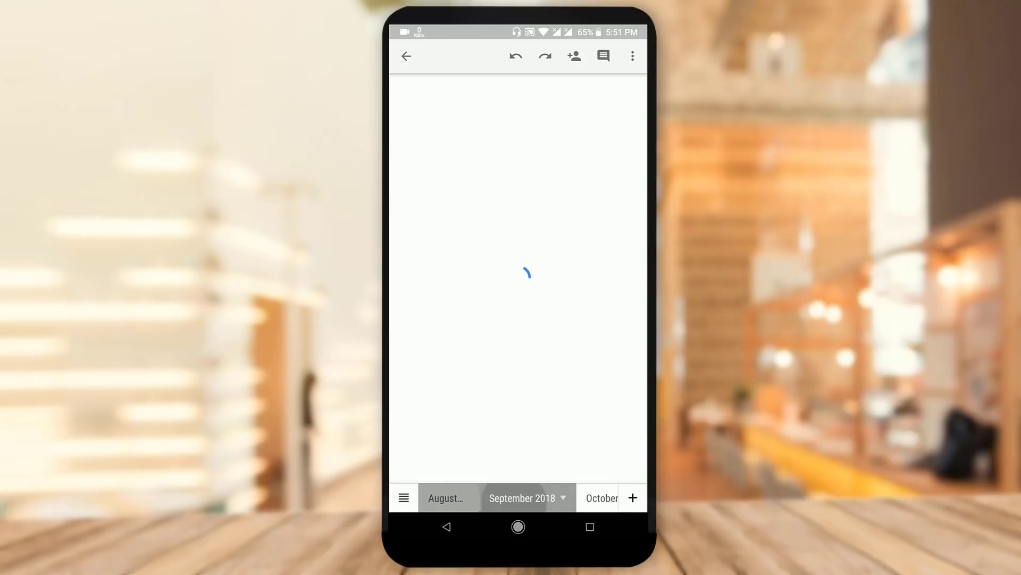
click(591, 497)
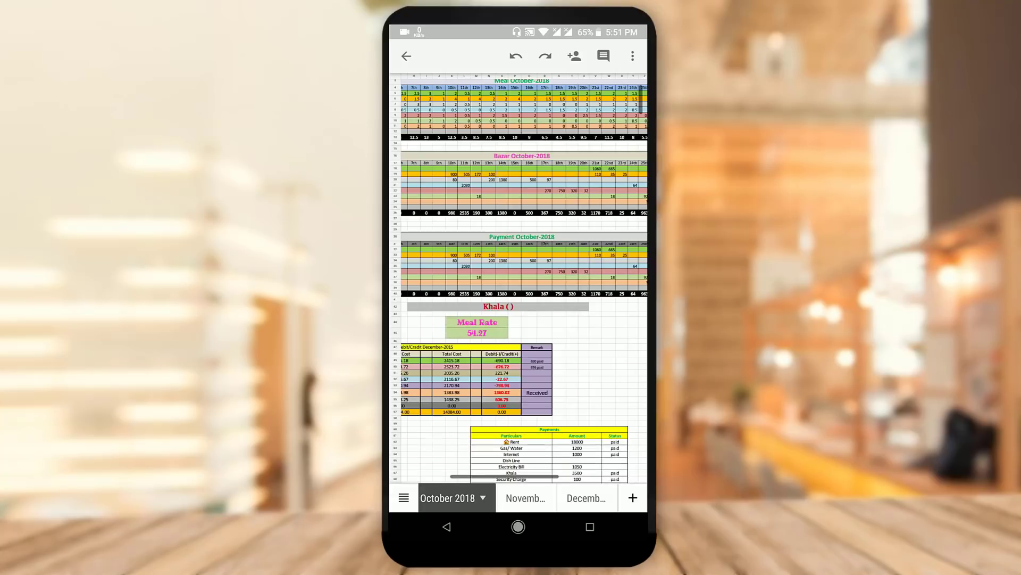
click(525, 497)
click(601, 498)
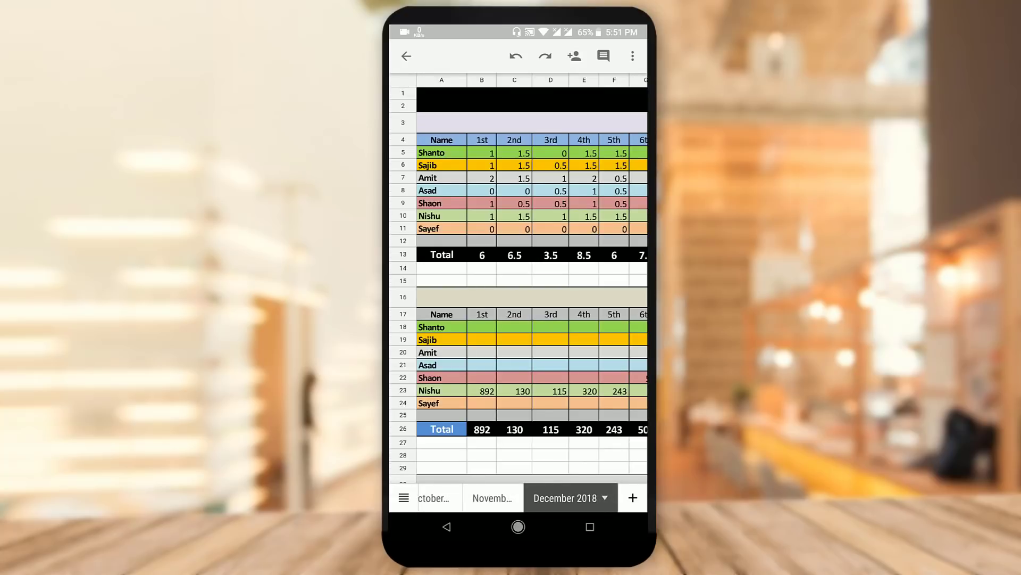
click(492, 497)
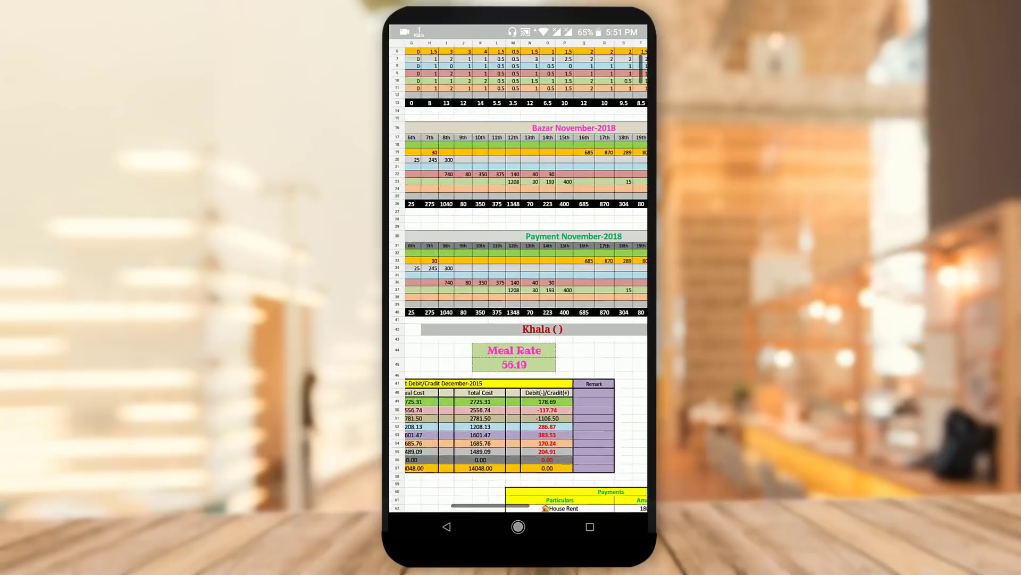
scroll(519, 277, up, 3)
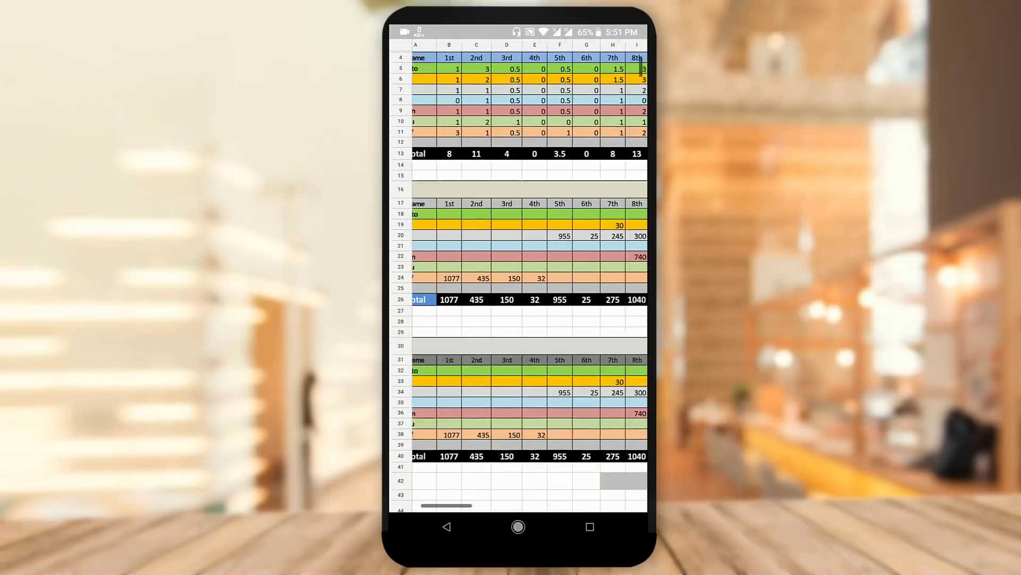
scroll(518, 277, down, 2)
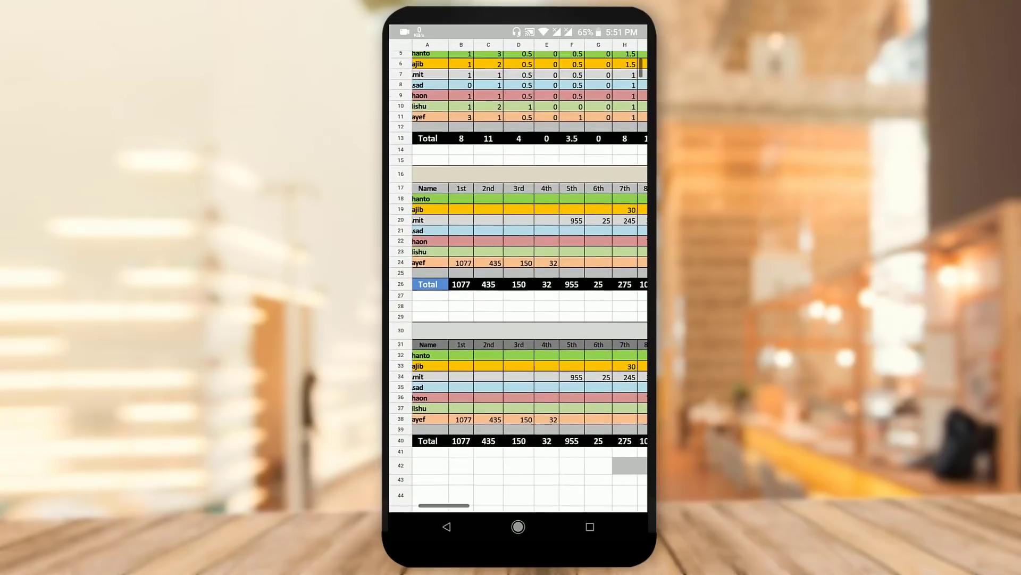
scroll(518, 277, up, 2)
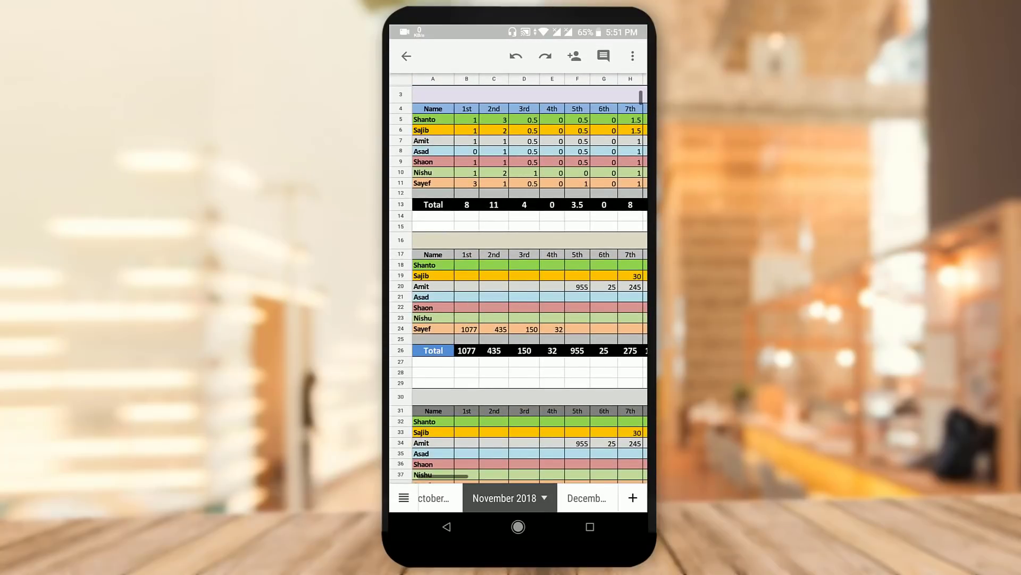
scroll(519, 285, down, 5)
scroll(518, 277, down, 2)
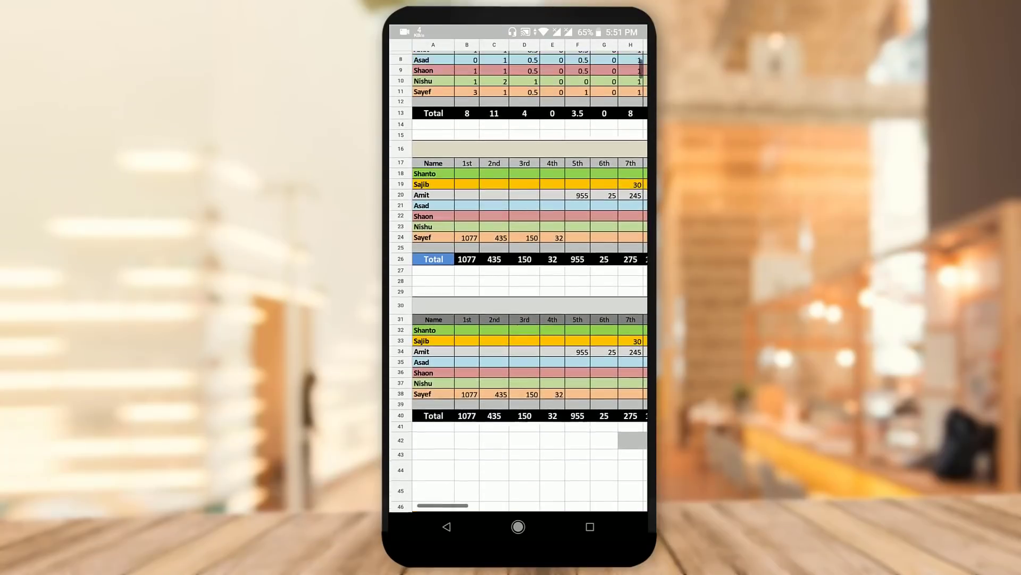
scroll(519, 276, up, 5)
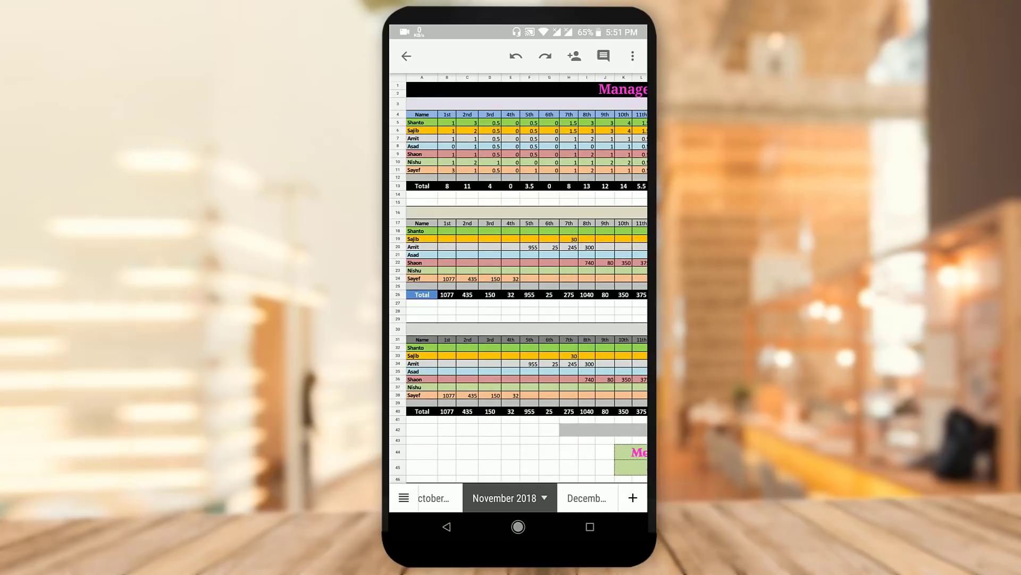
scroll(527, 276, right, 3)
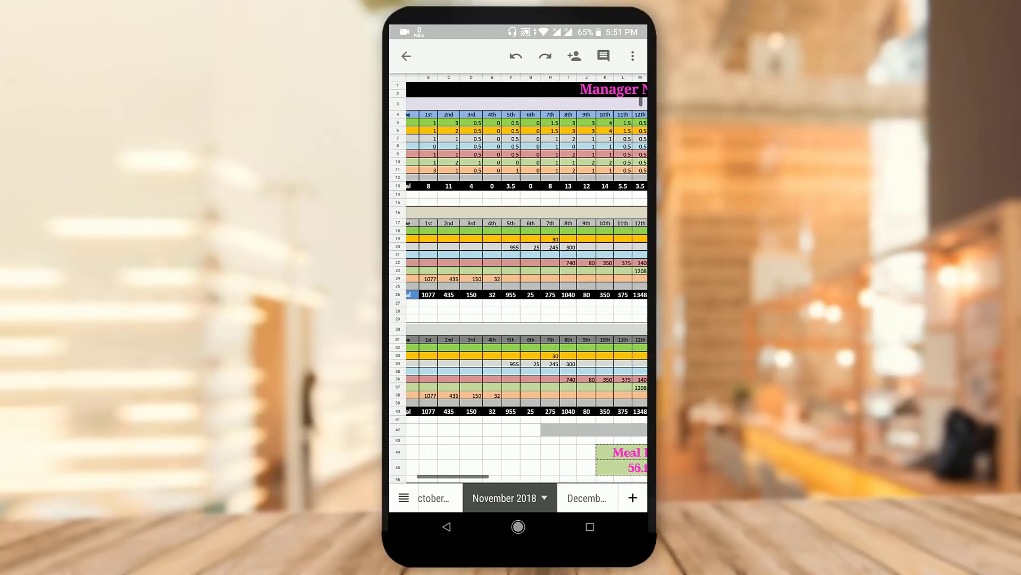
scroll(527, 277, left, 3)
scroll(527, 277, right, 3)
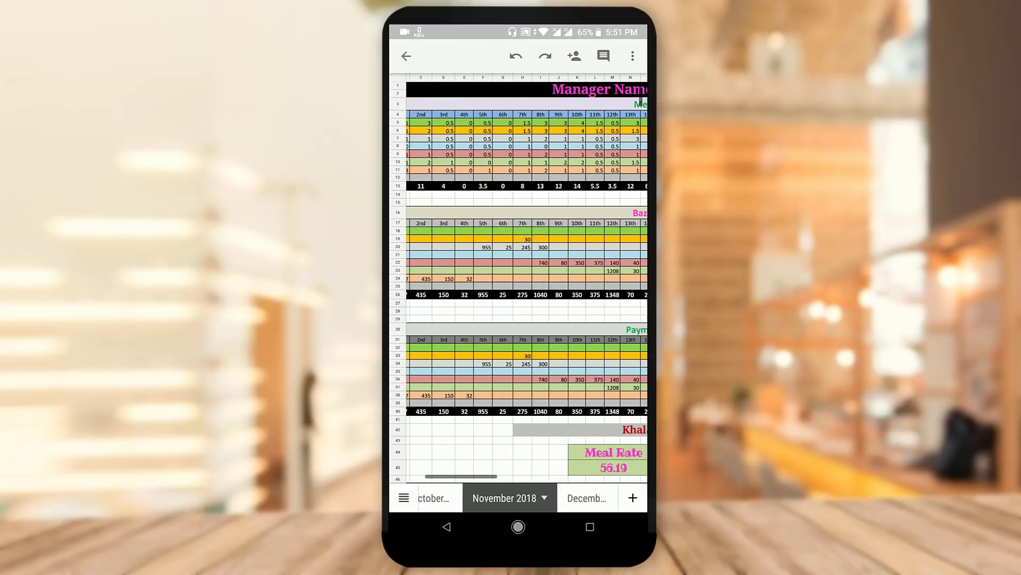
scroll(527, 277, right, 3)
scroll(527, 276, right, 3)
scroll(527, 276, right, 3)
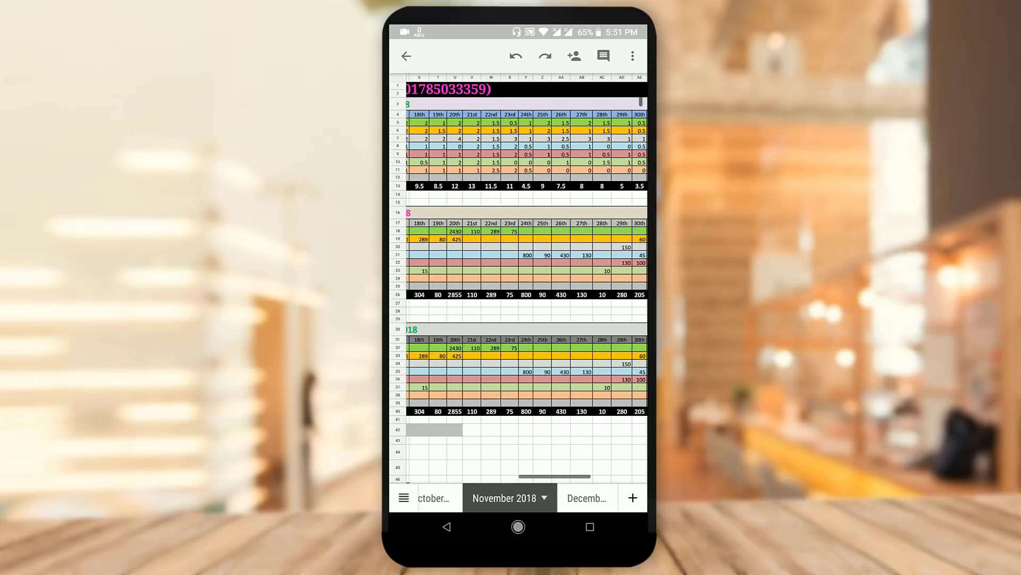
scroll(518, 277, right, 3)
scroll(519, 277, up, 2)
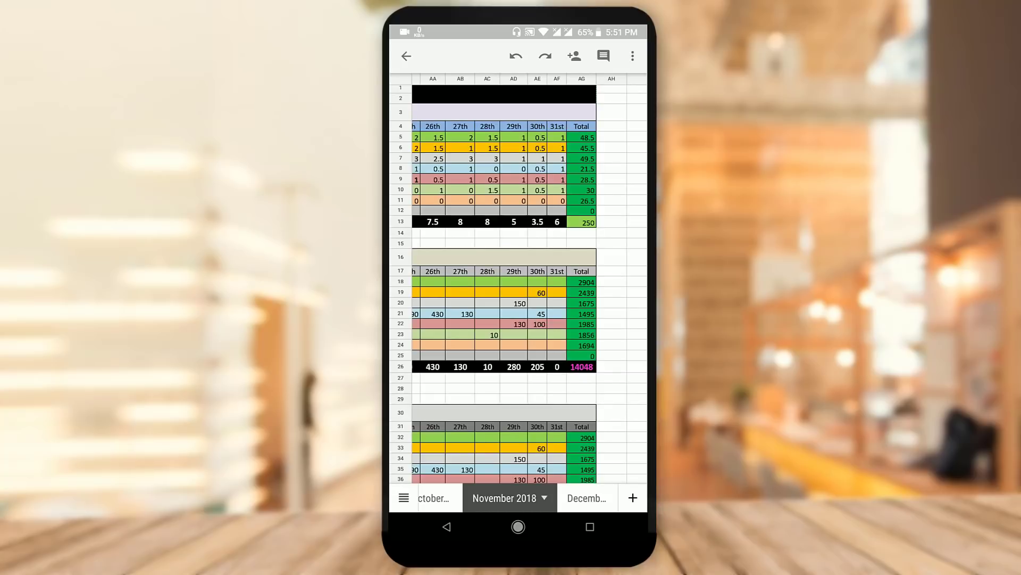
scroll(519, 276, down, 3)
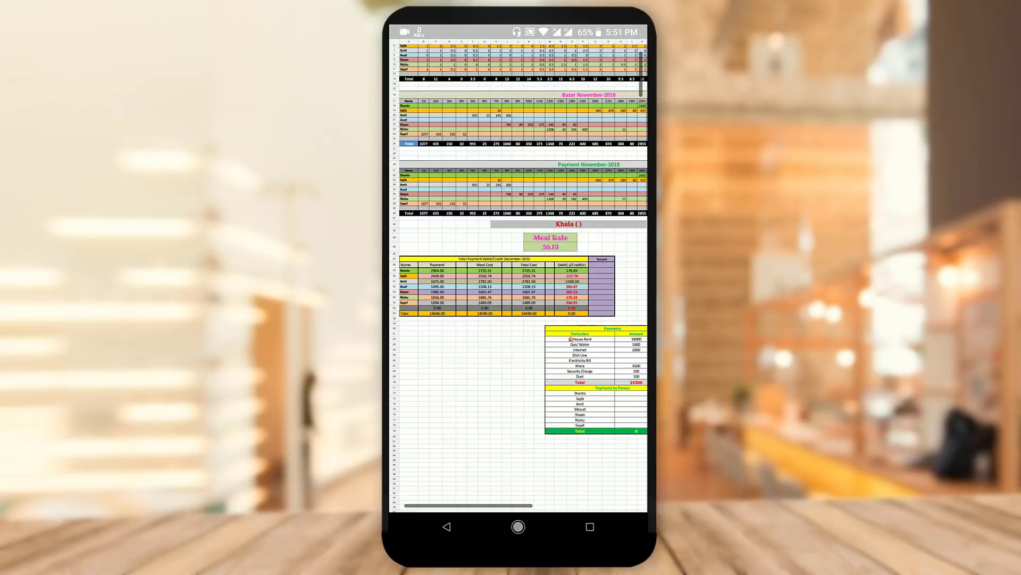
scroll(519, 266, up, 3)
scroll(548, 240, up, 2)
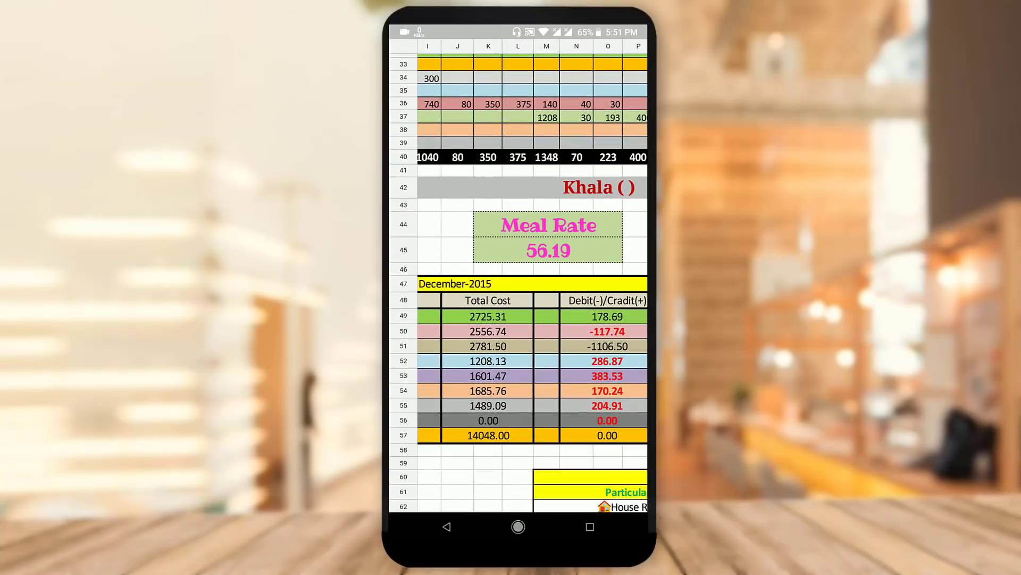
scroll(519, 266, down, 3)
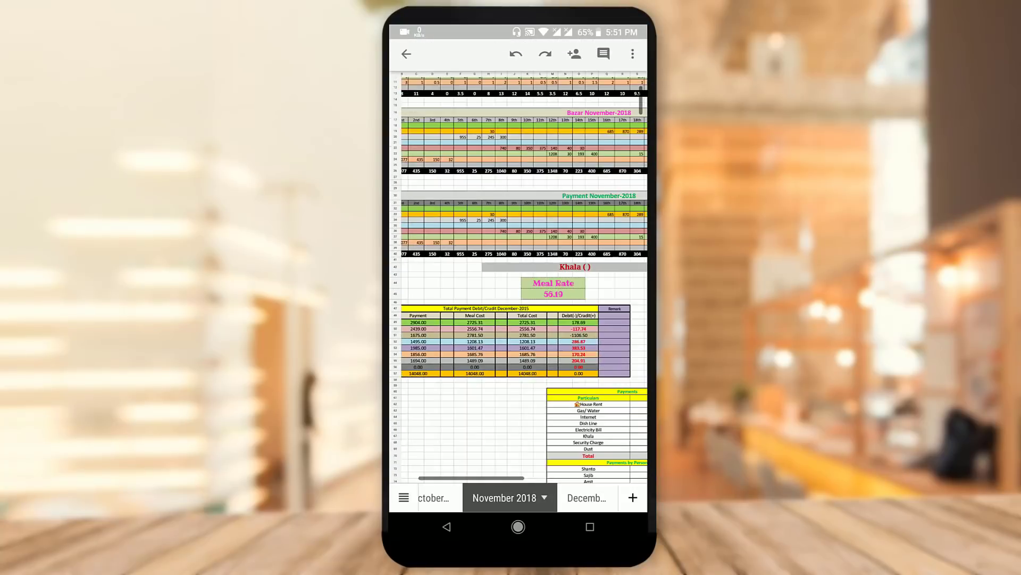
scroll(518, 266, up, 3)
scroll(518, 275, down, 3)
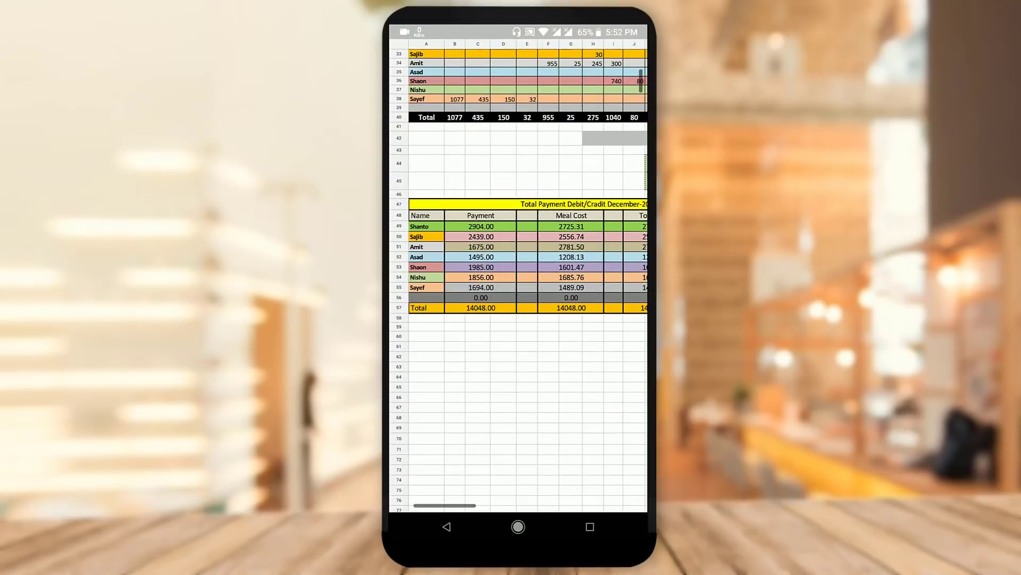
scroll(519, 275, right, 3)
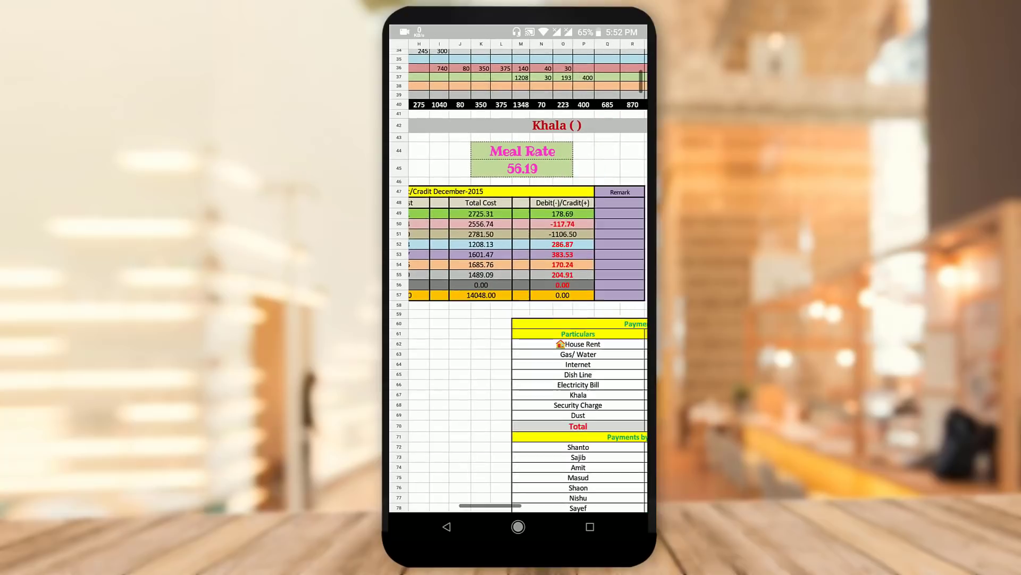
scroll(553, 239, up, 2)
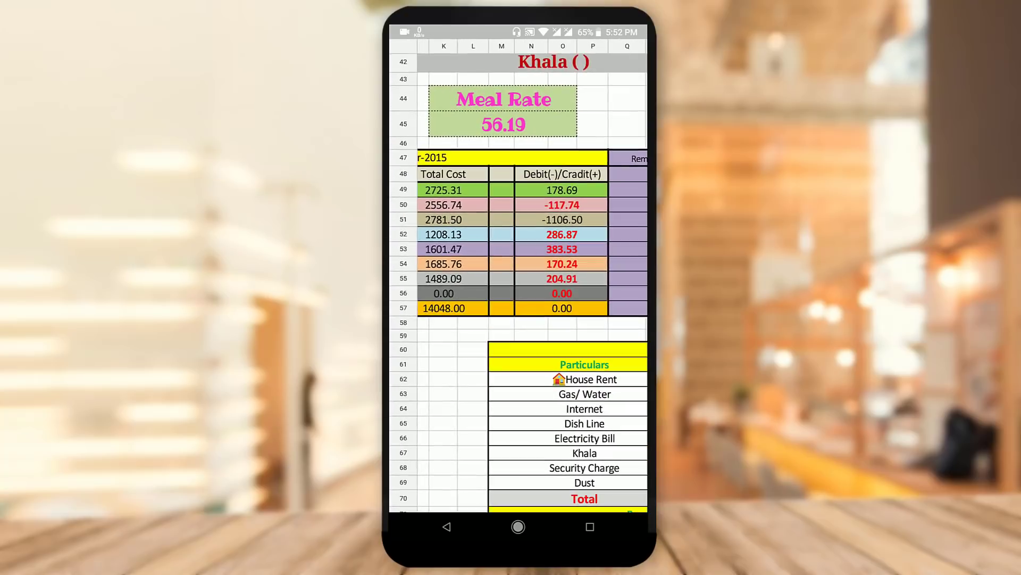
scroll(553, 240, up, 2)
scroll(554, 240, up, 2)
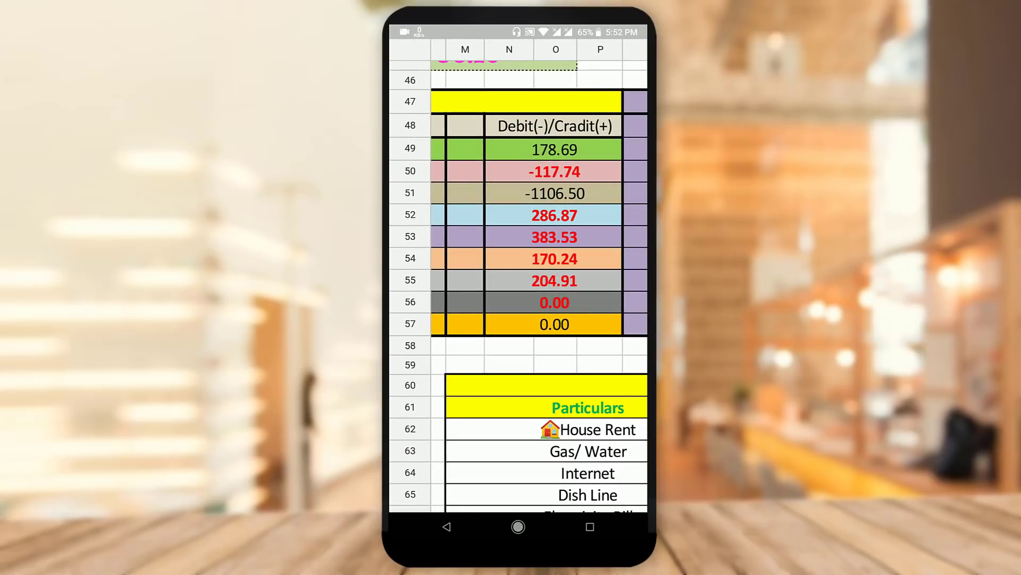
scroll(518, 275, down, 2)
scroll(518, 275, down, 3)
scroll(518, 275, down, 1)
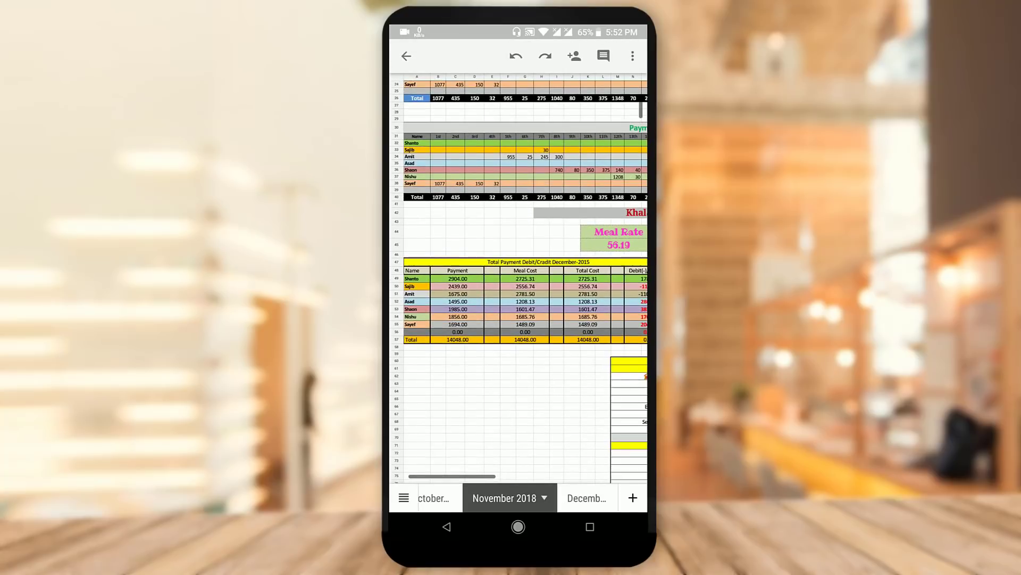
scroll(518, 275, down, 3)
scroll(518, 275, right, 3)
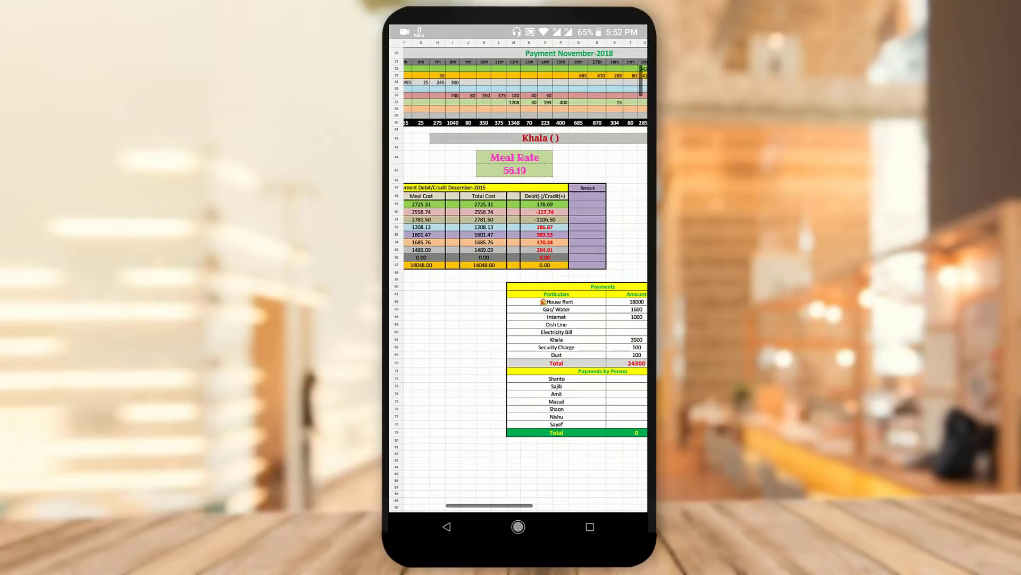
scroll(519, 275, up, 5)
scroll(518, 275, left, 1)
scroll(519, 275, up, 1)
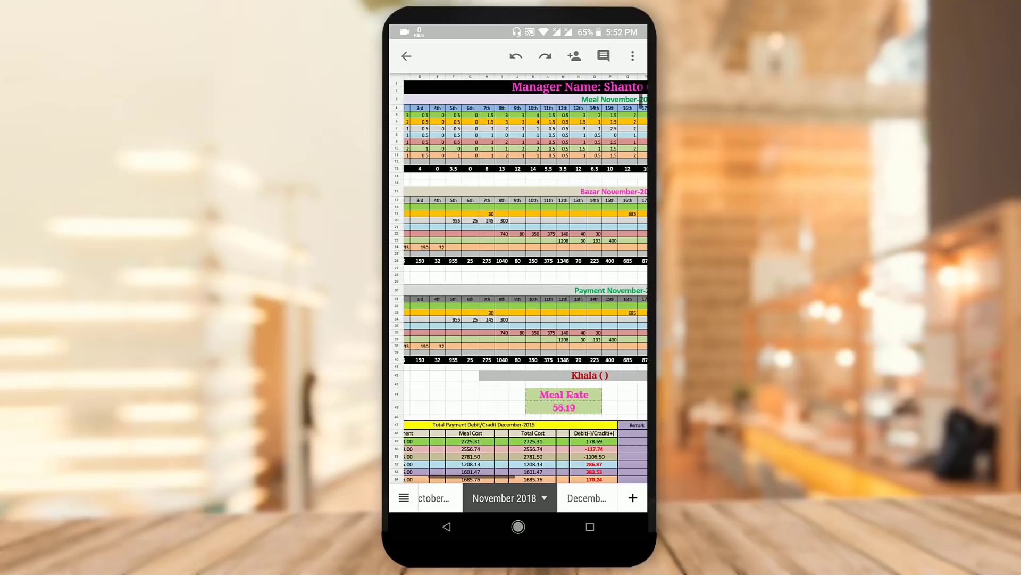
scroll(519, 275, left, 2)
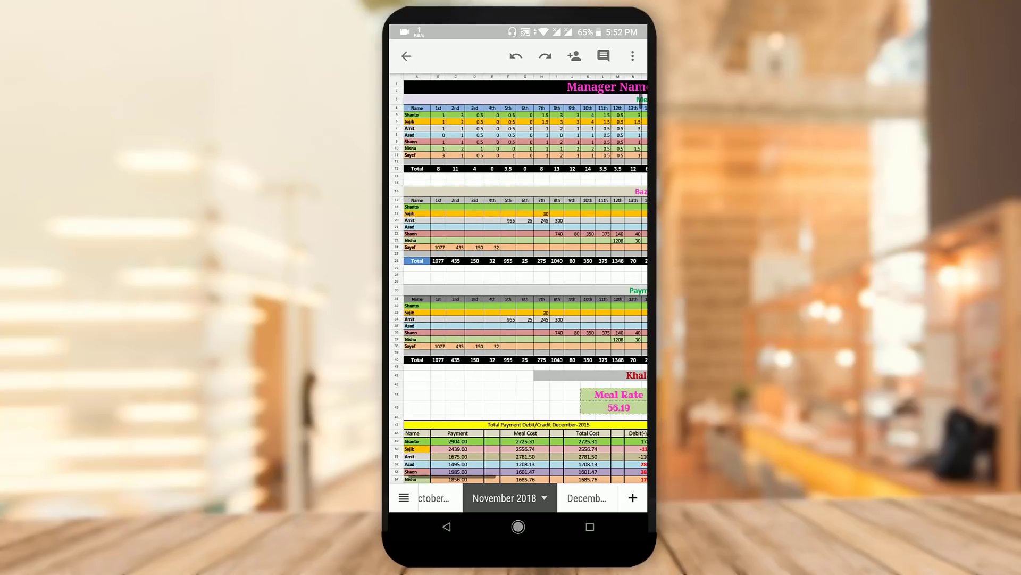
scroll(519, 275, down, 3)
scroll(519, 275, right, 2)
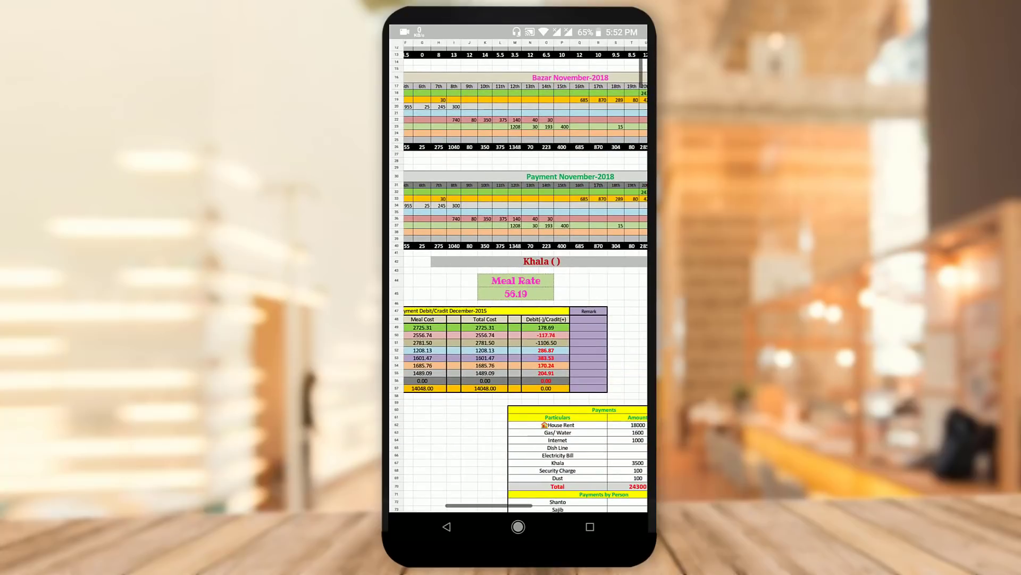
scroll(519, 275, down, 3)
scroll(519, 275, right, 2)
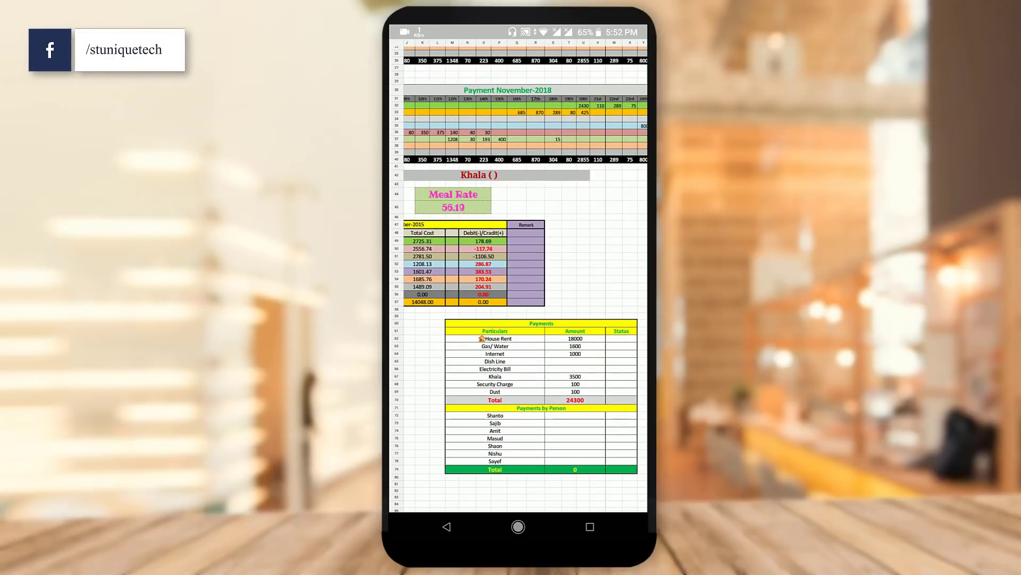
scroll(519, 276, up, 3)
scroll(519, 275, up, 2)
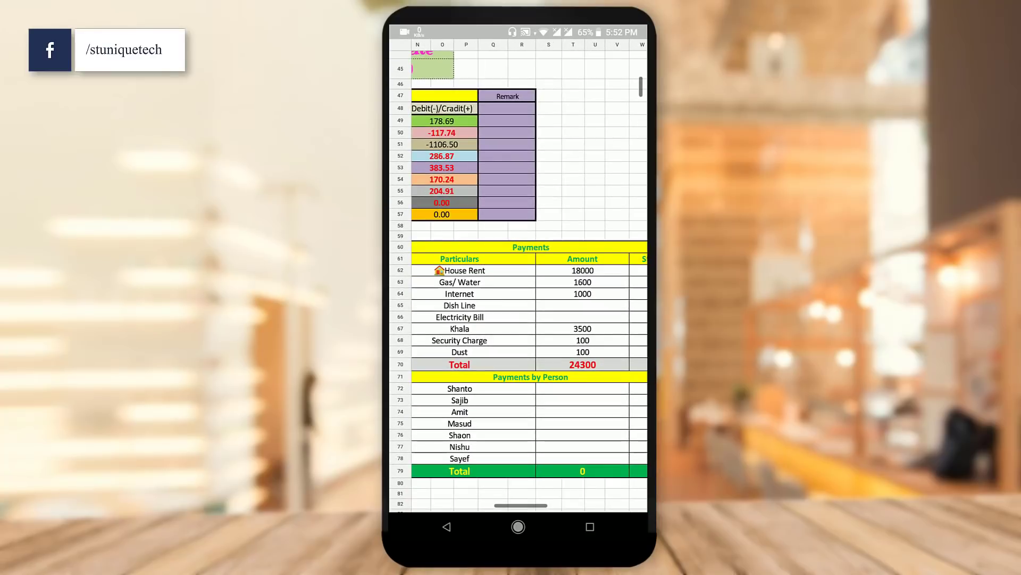
scroll(518, 275, right, 2)
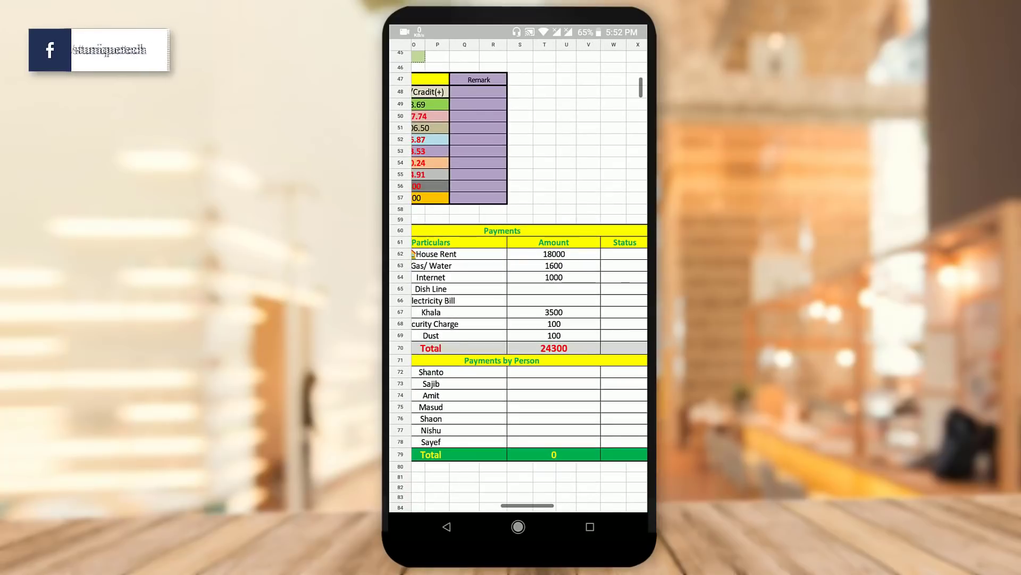
scroll(519, 275, left, 2)
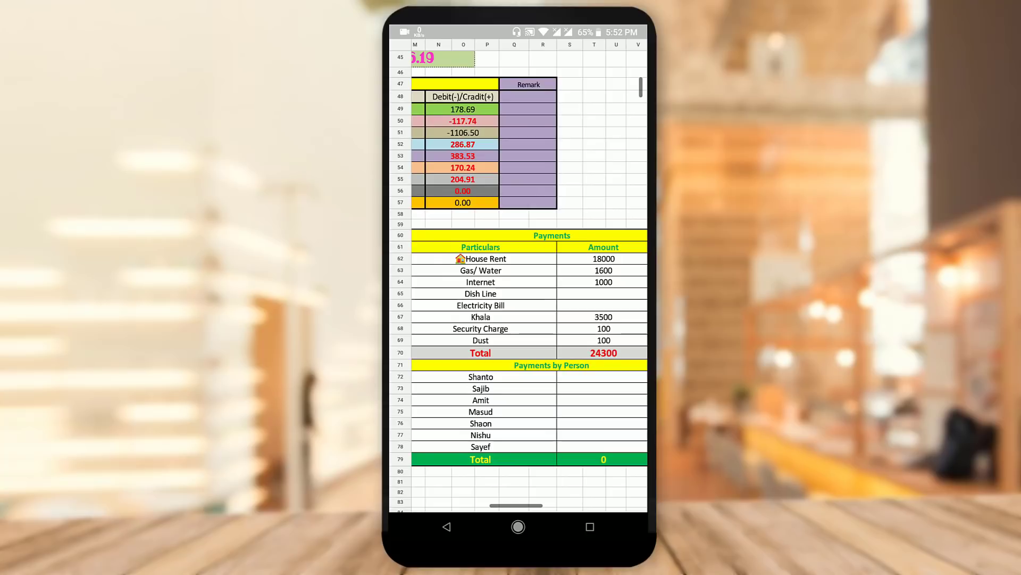
scroll(519, 275, down, 3)
scroll(519, 275, down, 2)
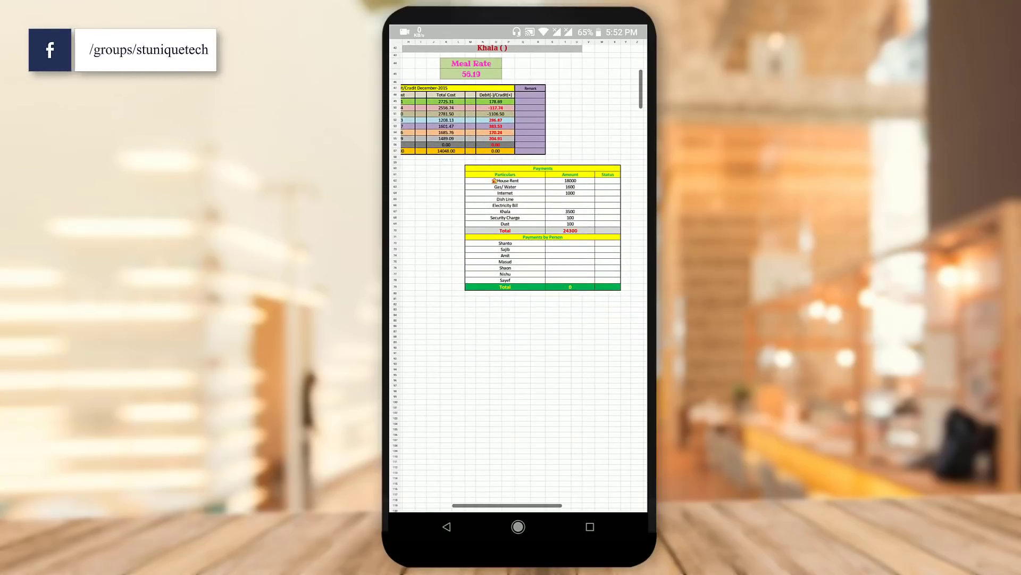
scroll(519, 275, up, 5)
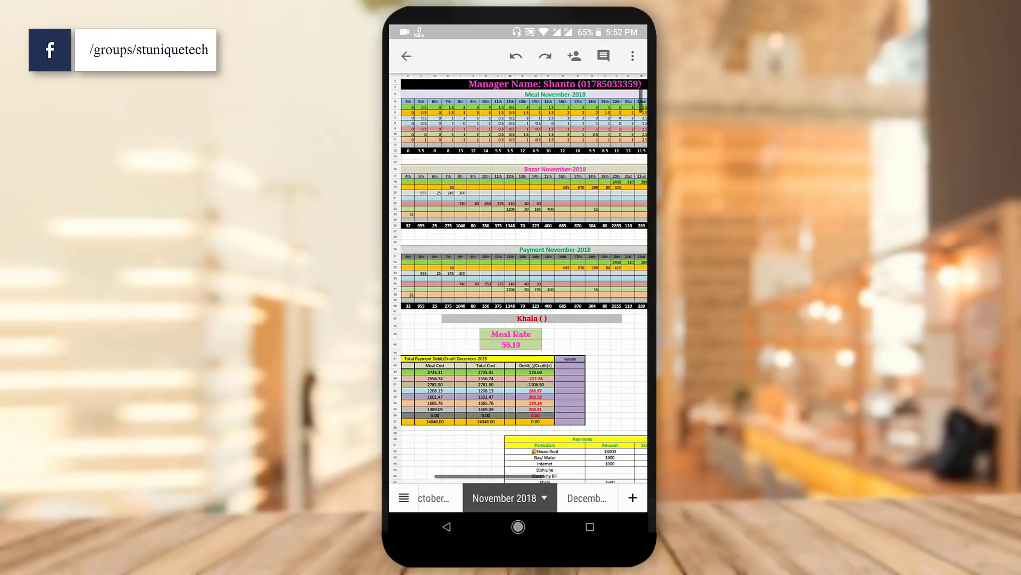
scroll(518, 275, down, 3)
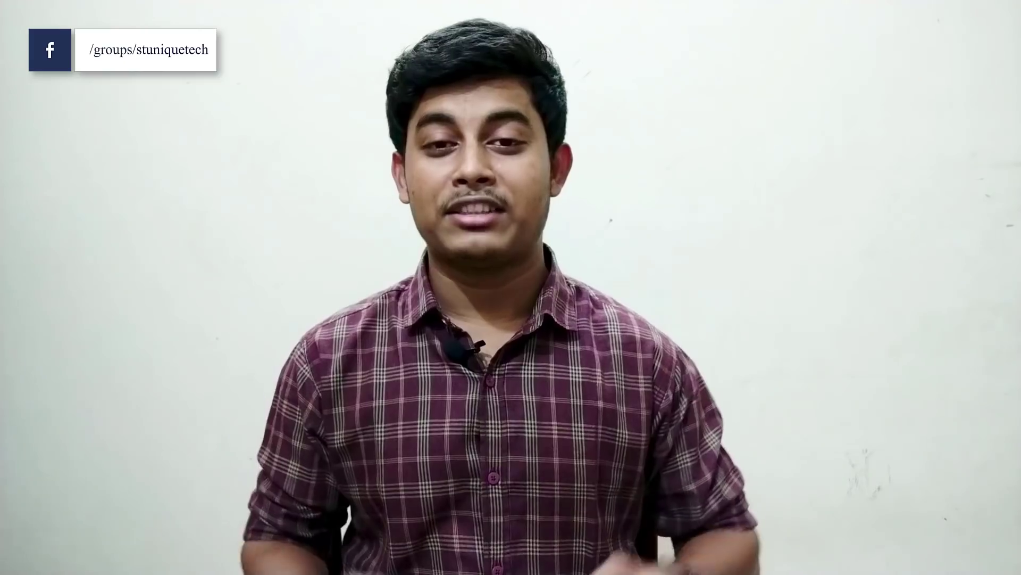